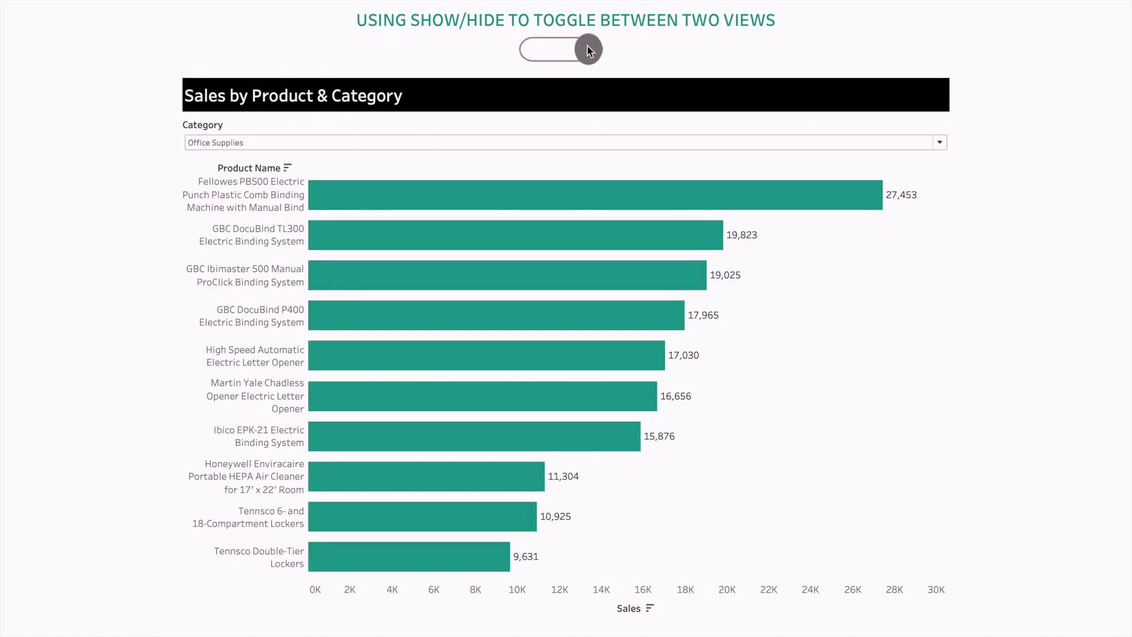
Step: Toggle the dashboard between map and bar chart, keep Office Supplies, then show the Sales by Geography map
{"action": "left_click", "coordinate": [539, 54]}
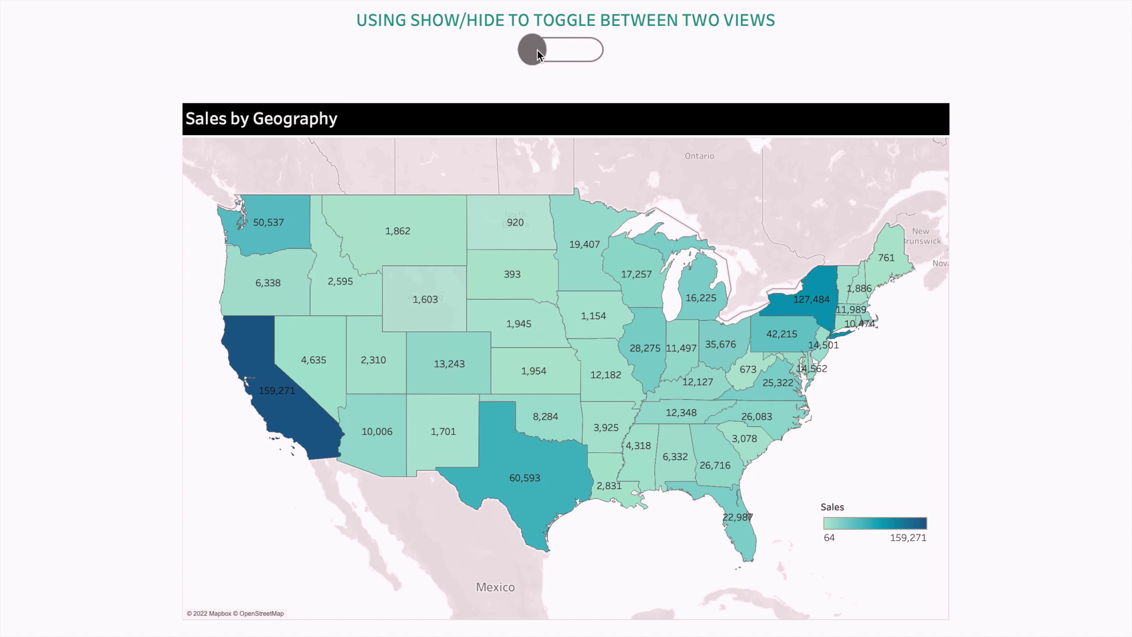
{"action": "left_click", "coordinate": [581, 52]}
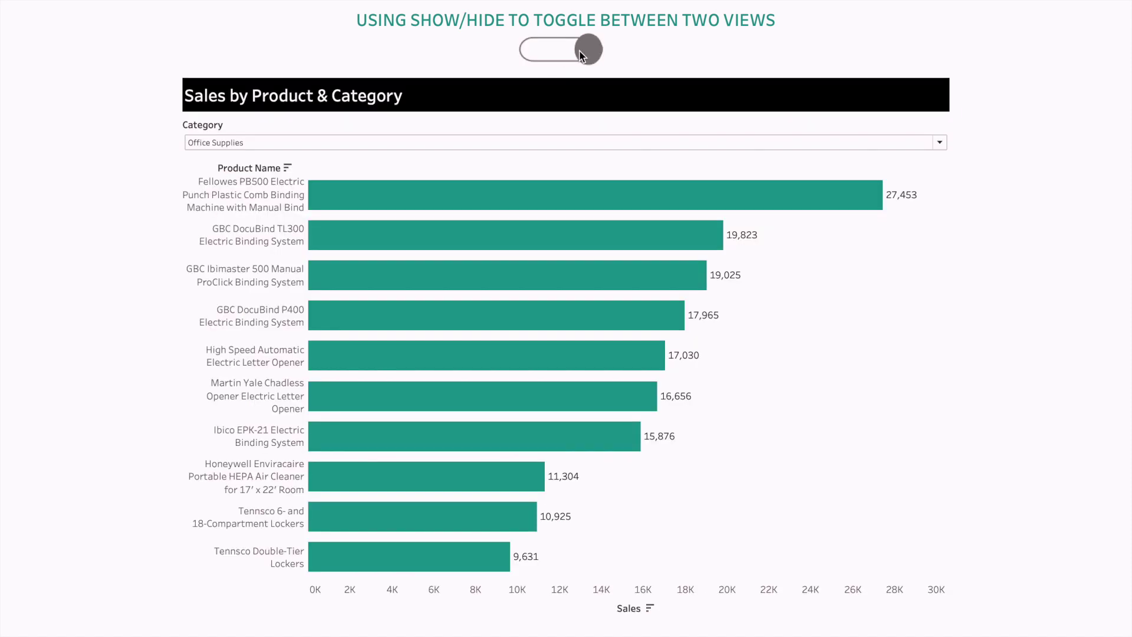
{"action": "left_click", "coordinate": [482, 143]}
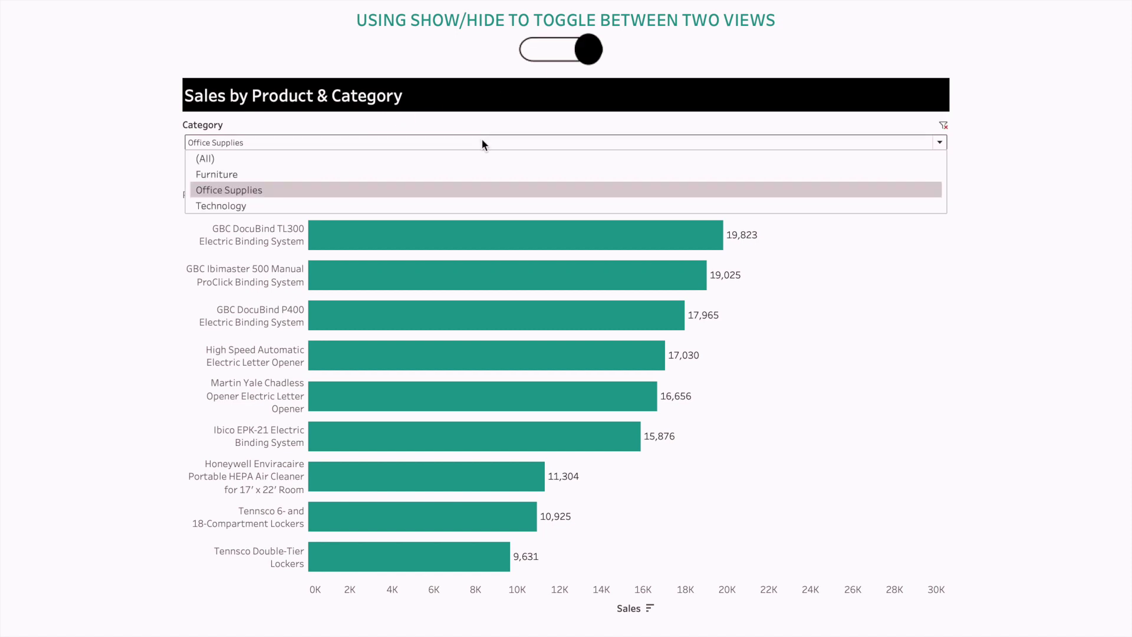
{"action": "left_click", "coordinate": [482, 145]}
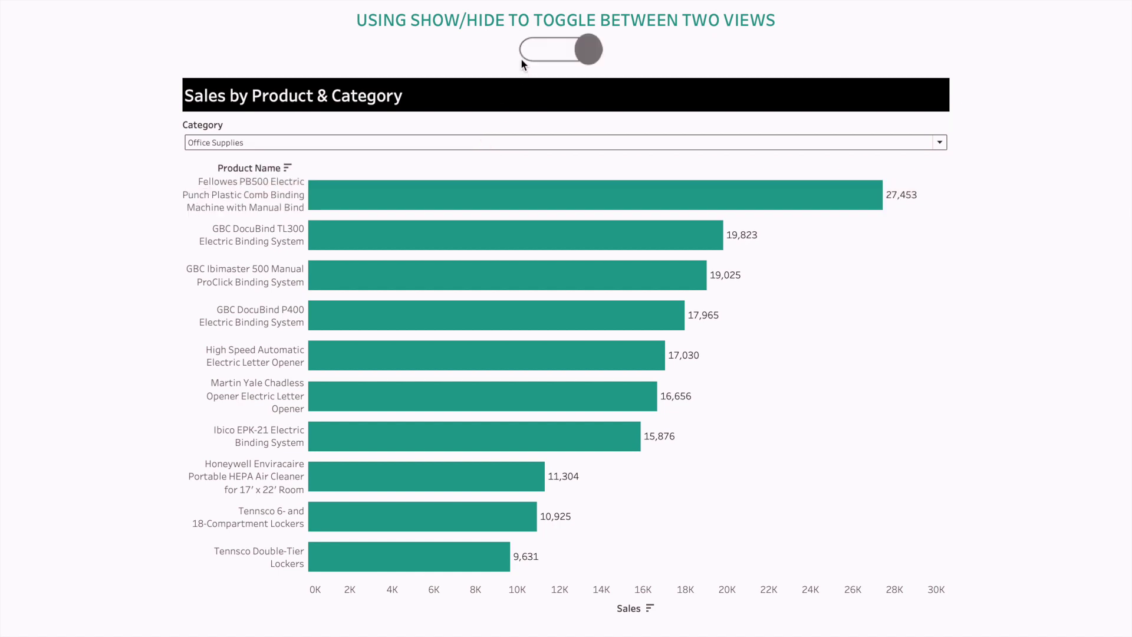
{"action": "left_click", "coordinate": [535, 52]}
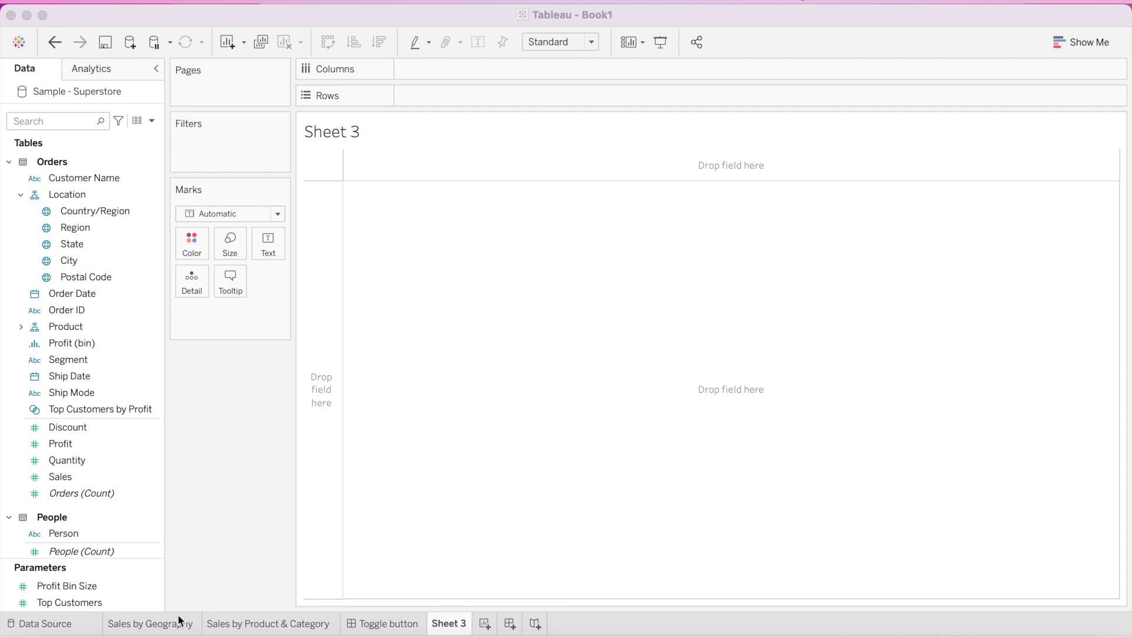
Step: On Sheet 3, drop State onto Detail to plot a US state map
{"action": "left_click", "coordinate": [189, 630]}
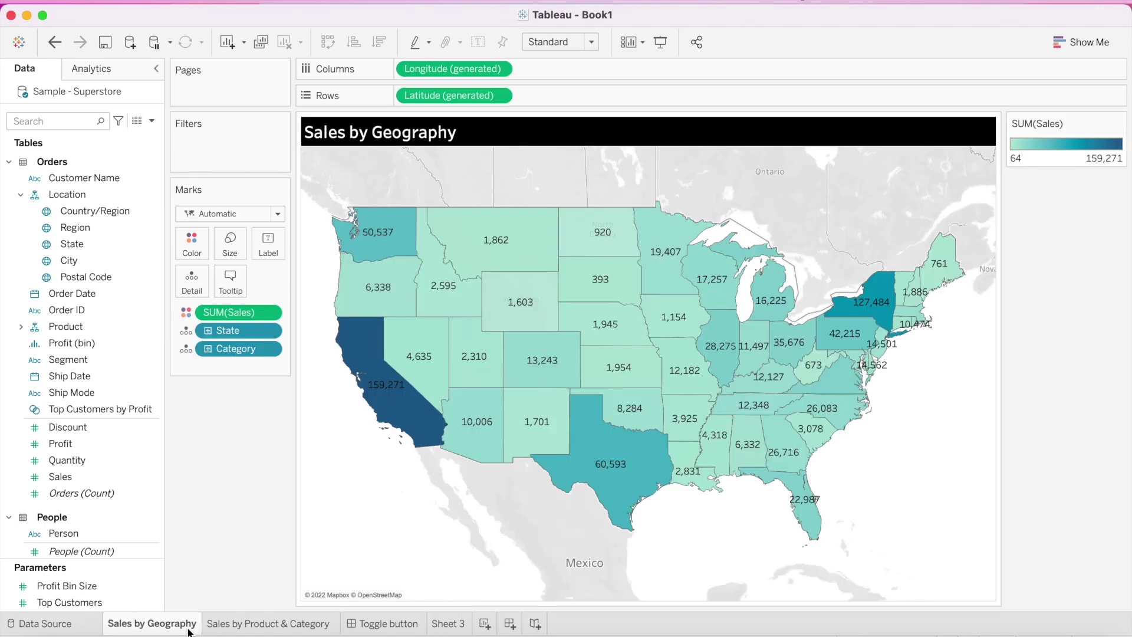
{"action": "left_click", "coordinate": [451, 630]}
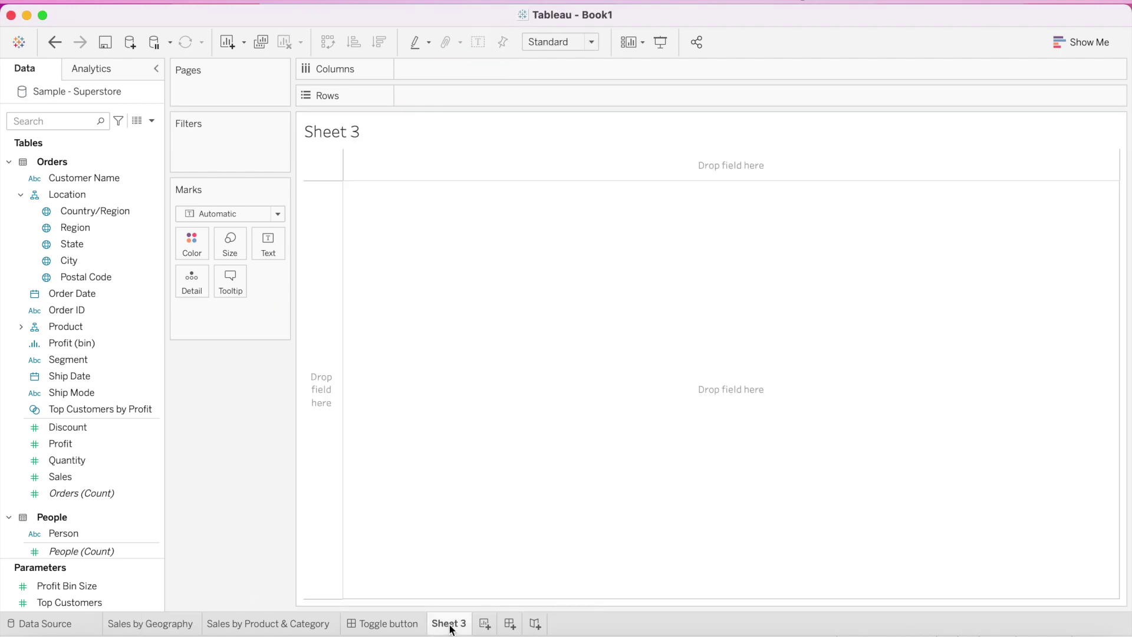
{"action": "left_click", "coordinate": [82, 246]}
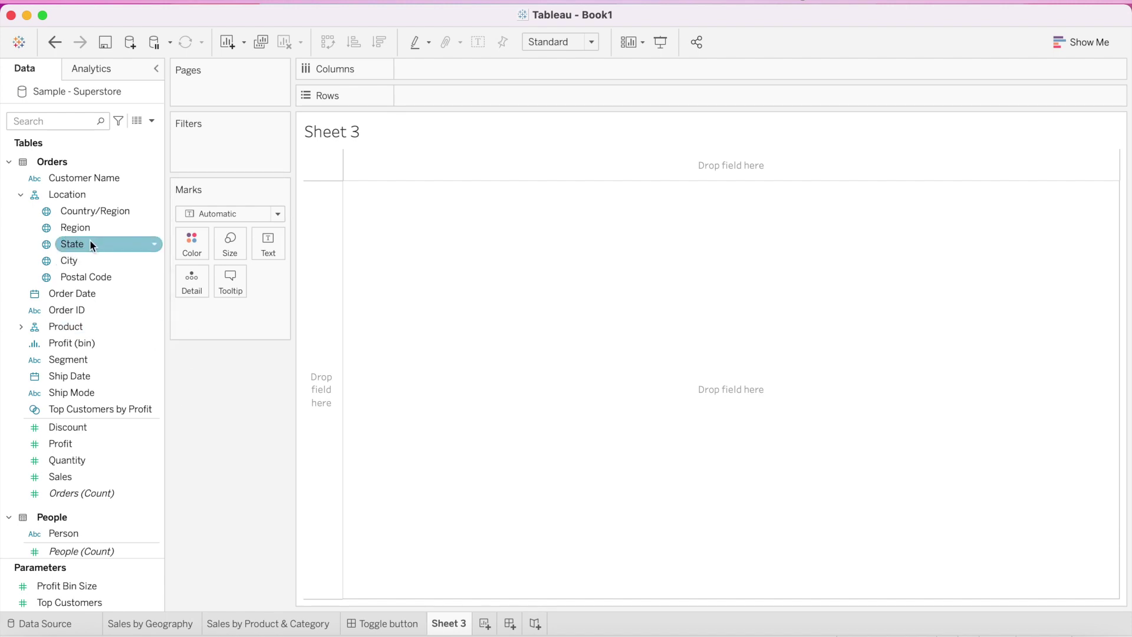
{"action": "left_click_drag", "start_coordinate": [86, 240], "coordinate": [193, 282]}
Step: Colour the states by SUM(Sales) and label each state with its sales value
{"action": "left_click", "coordinate": [56, 121]}
{"action": "type", "text": "sale"}
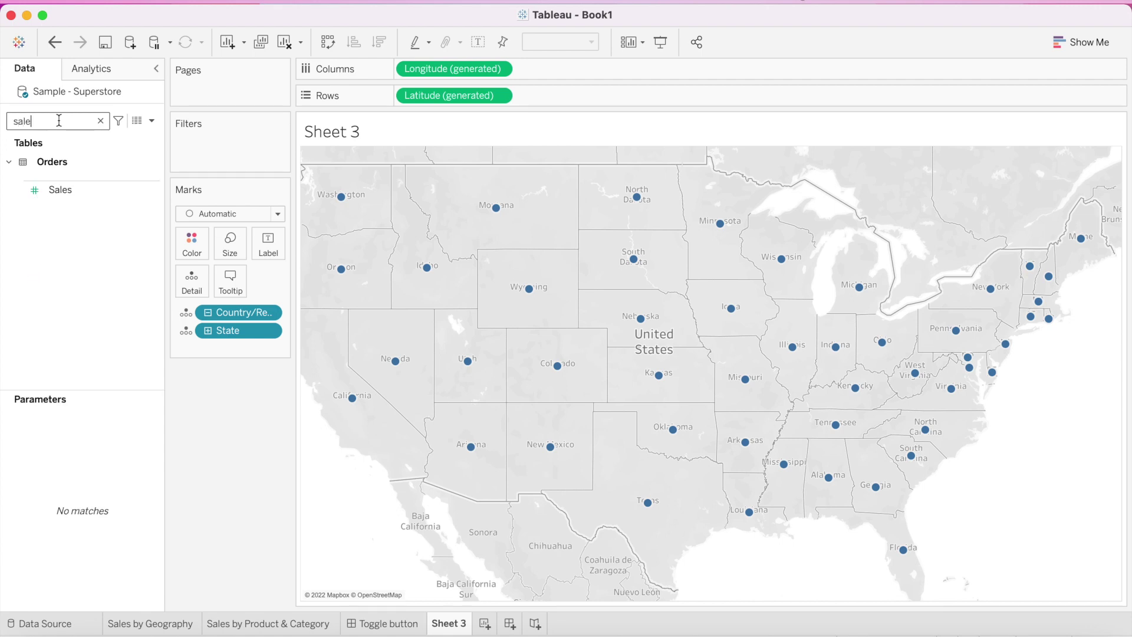
{"action": "left_click", "coordinate": [76, 196]}
{"action": "left_click_drag", "start_coordinate": [75, 192], "coordinate": [194, 246]}
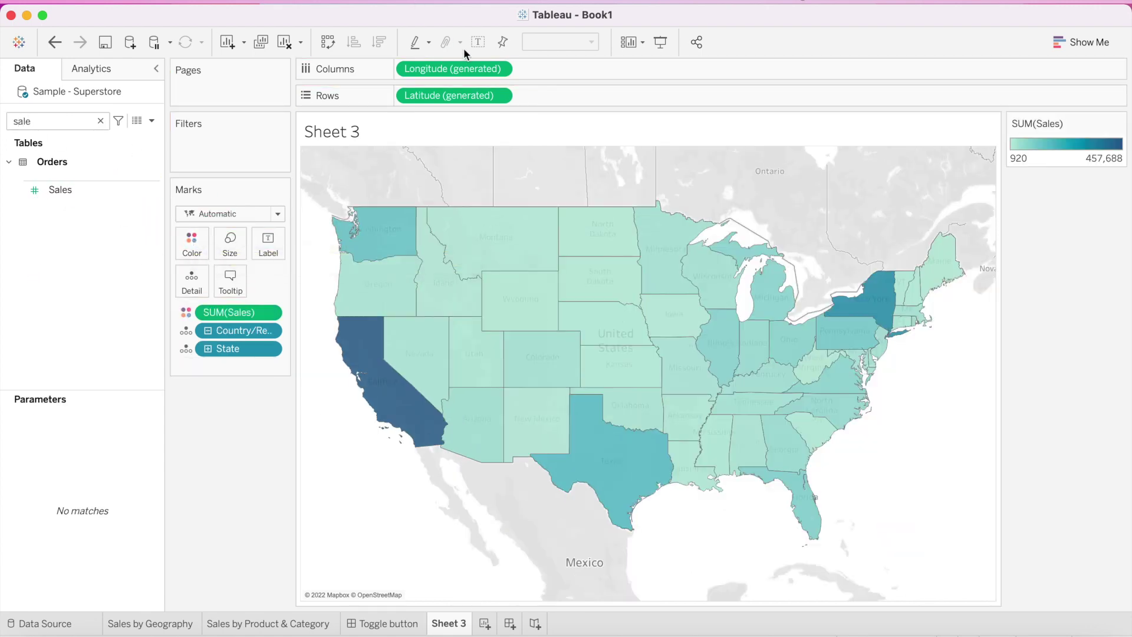
{"action": "left_click", "coordinate": [479, 42]}
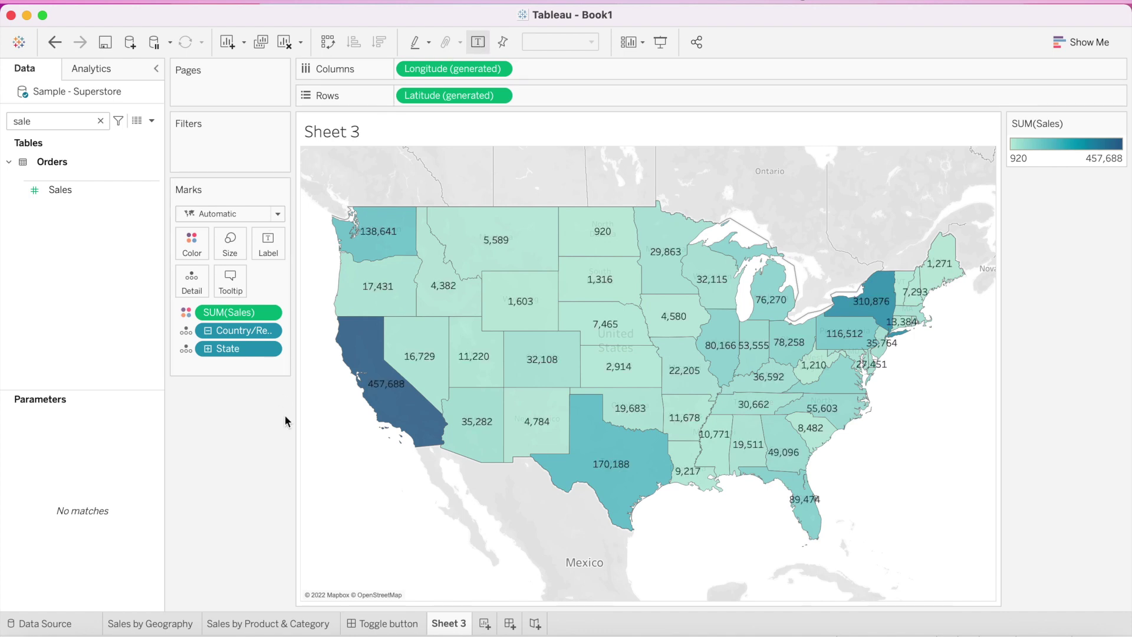
{"action": "mouse_move", "coordinate": [356, 562]}
Step: Retitle the Sheet 3 map 'Sales by Geography'
{"action": "right_click", "coordinate": [325, 136]}
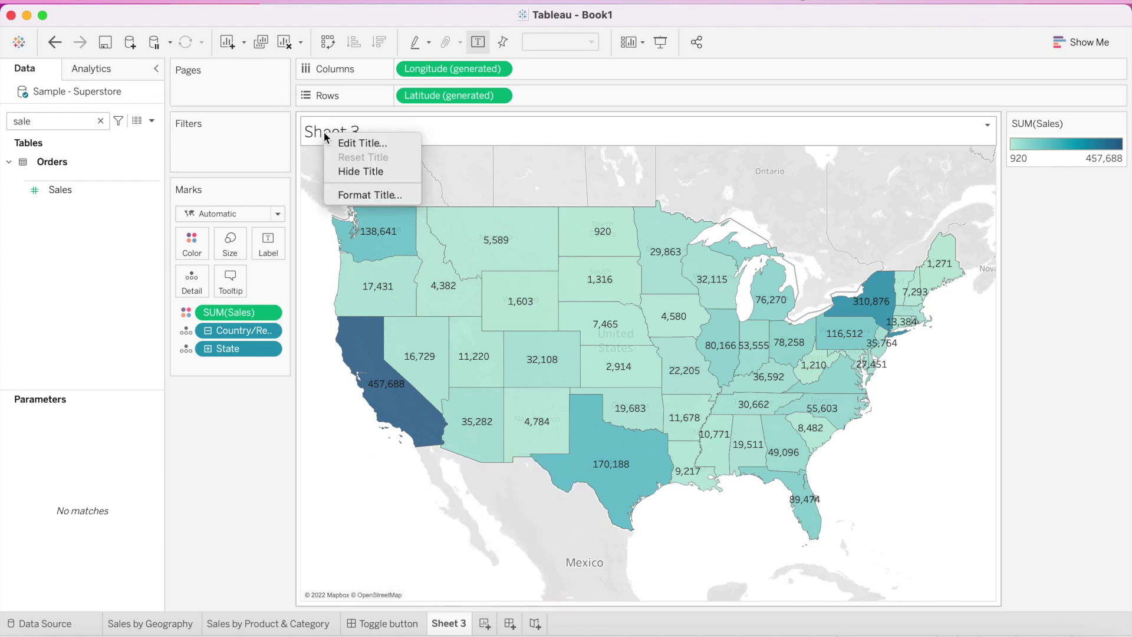
{"action": "left_click", "coordinate": [366, 145]}
{"action": "key", "text": "super+a"}
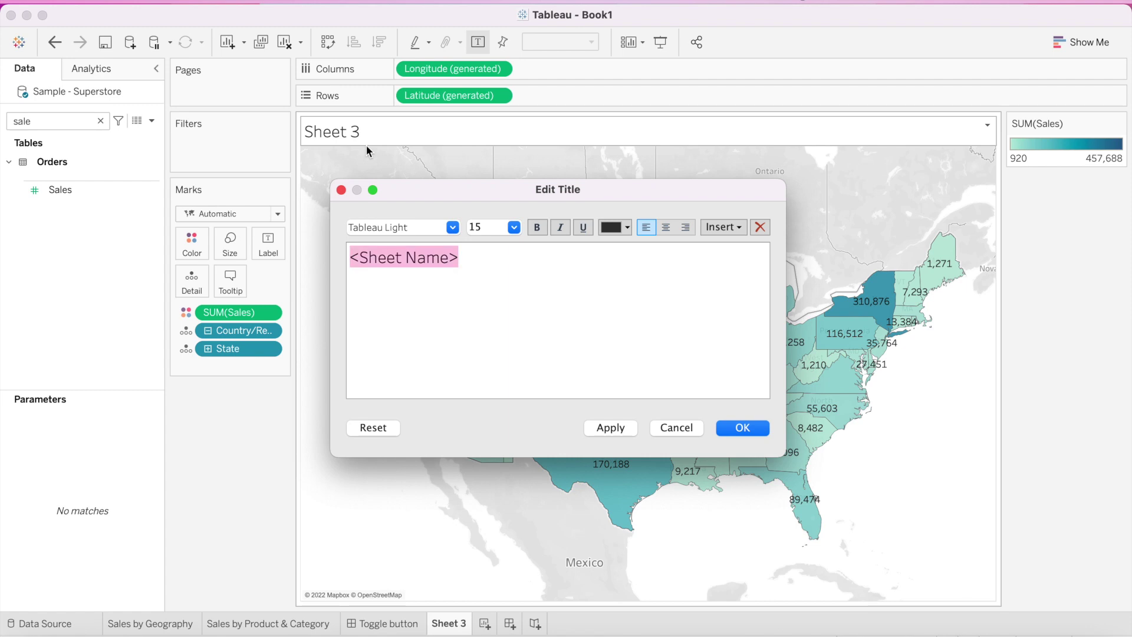
{"action": "type", "text": "S"}
{"action": "key", "text": "BackSpace"}
{"action": "type", "text": "Sa"}
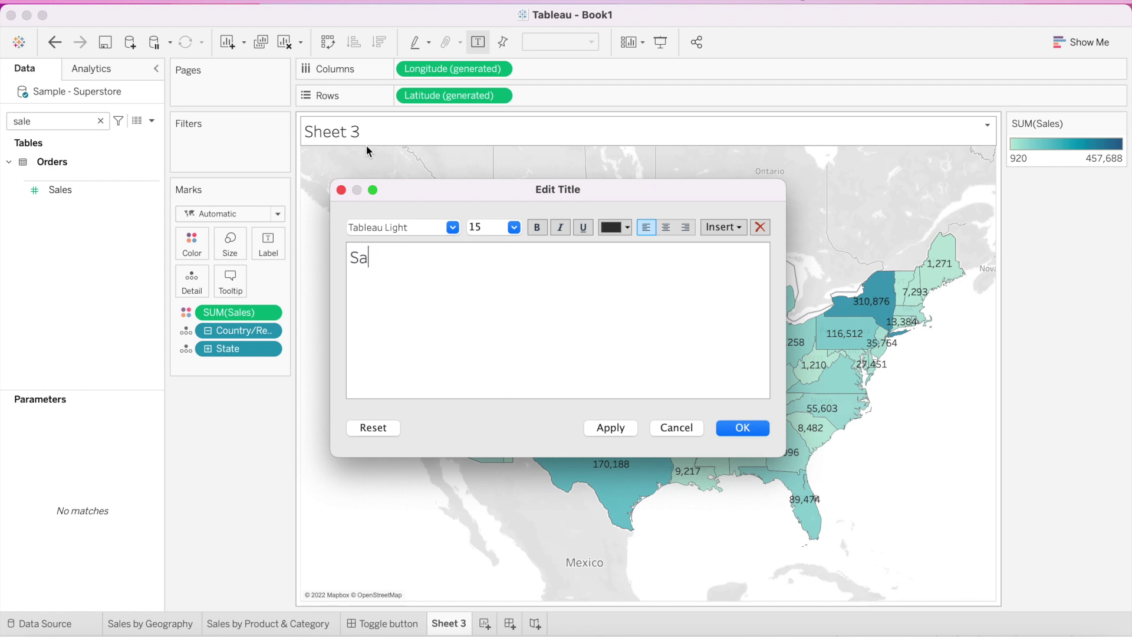
{"action": "type", "text": "les by Geography"}
Step: Make the Sales by Geography title bold with white text
{"action": "key", "text": "super+a"}
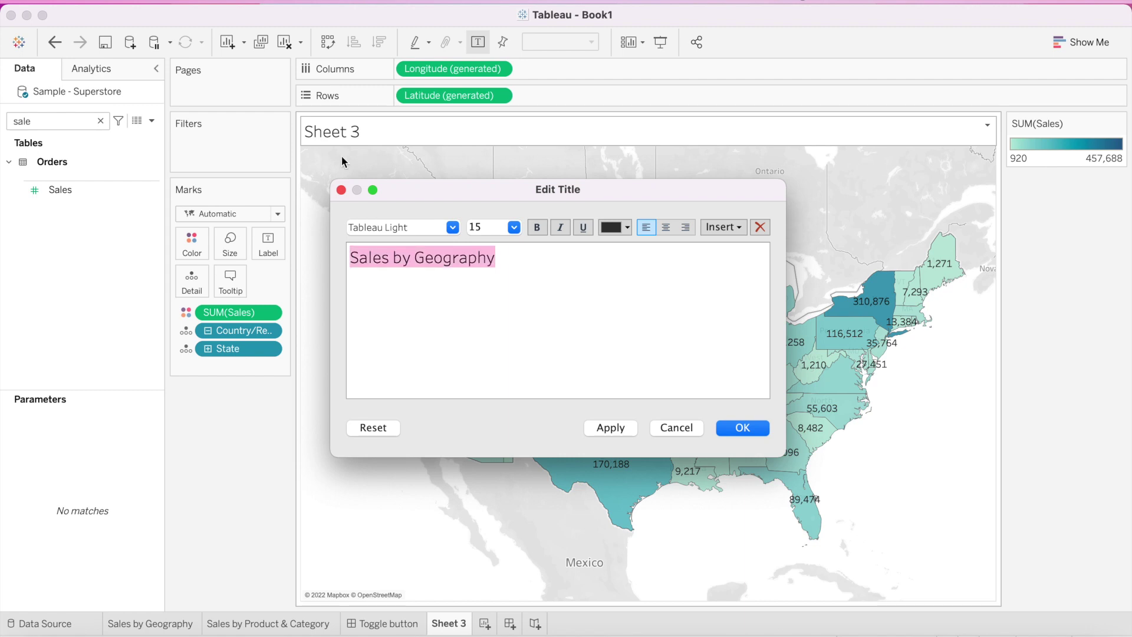
{"action": "left_click", "coordinate": [538, 227]}
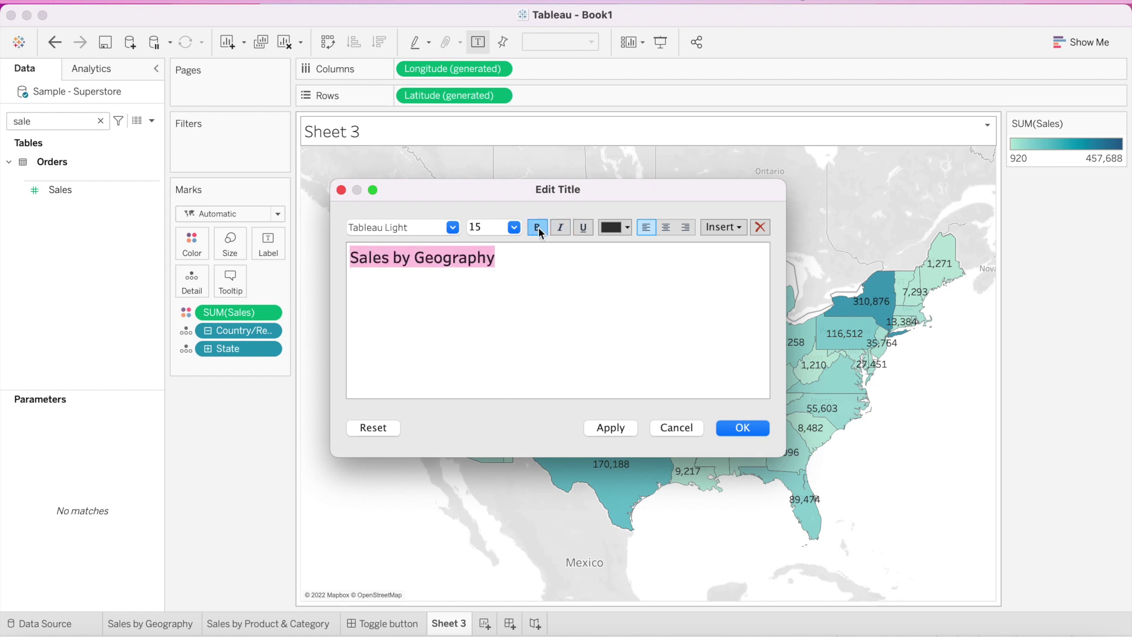
{"action": "left_click", "coordinate": [625, 229]}
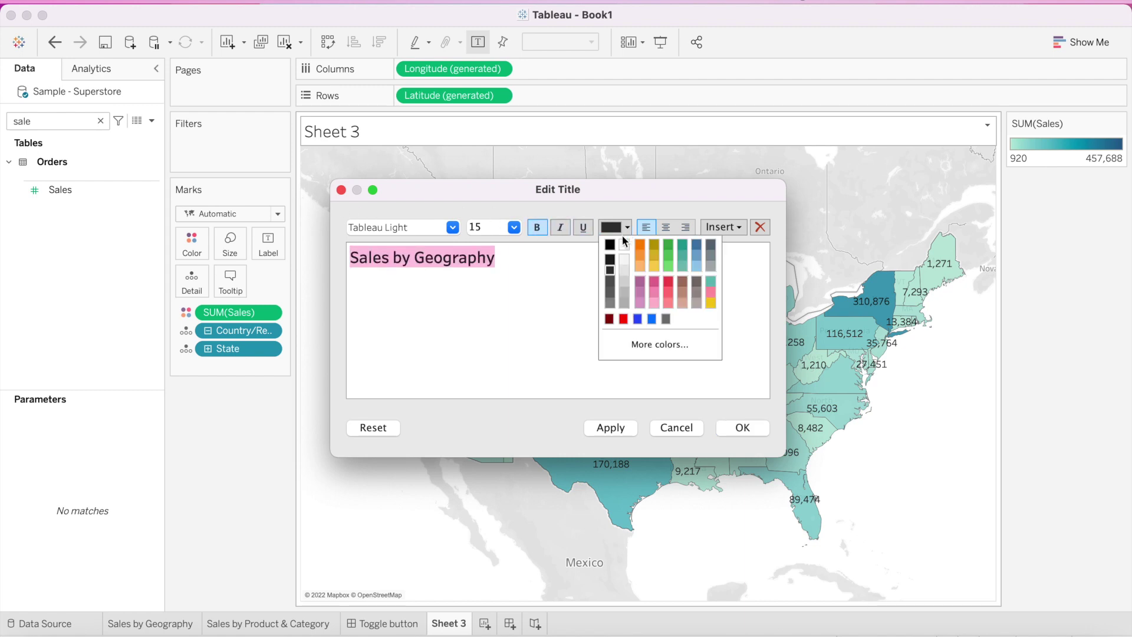
{"action": "left_click", "coordinate": [626, 257]}
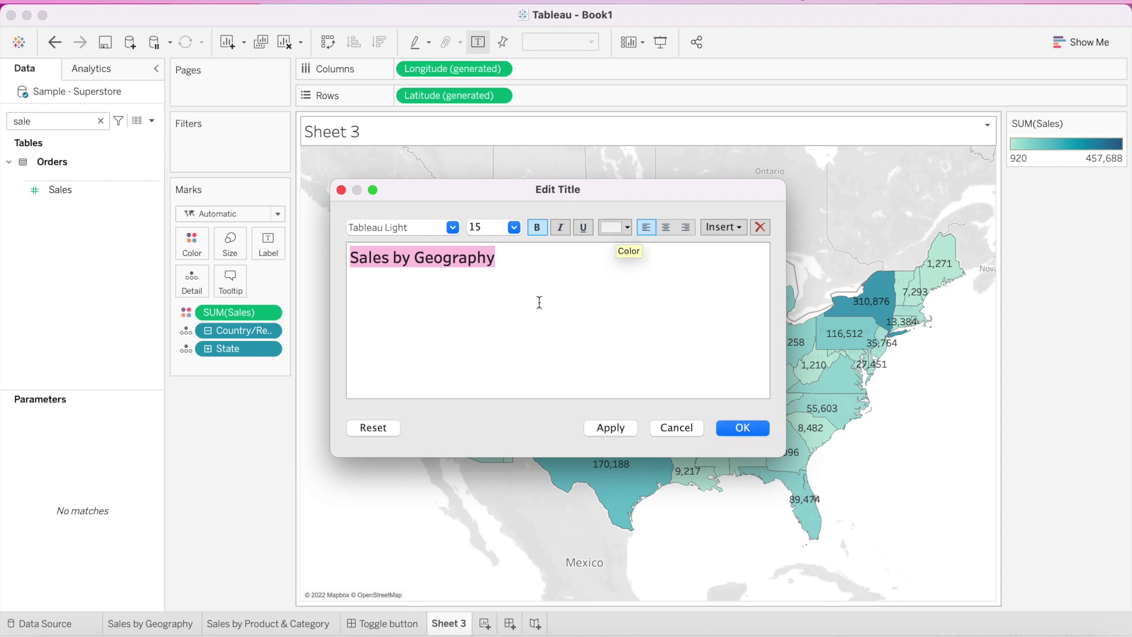
{"action": "left_click", "coordinate": [741, 429]}
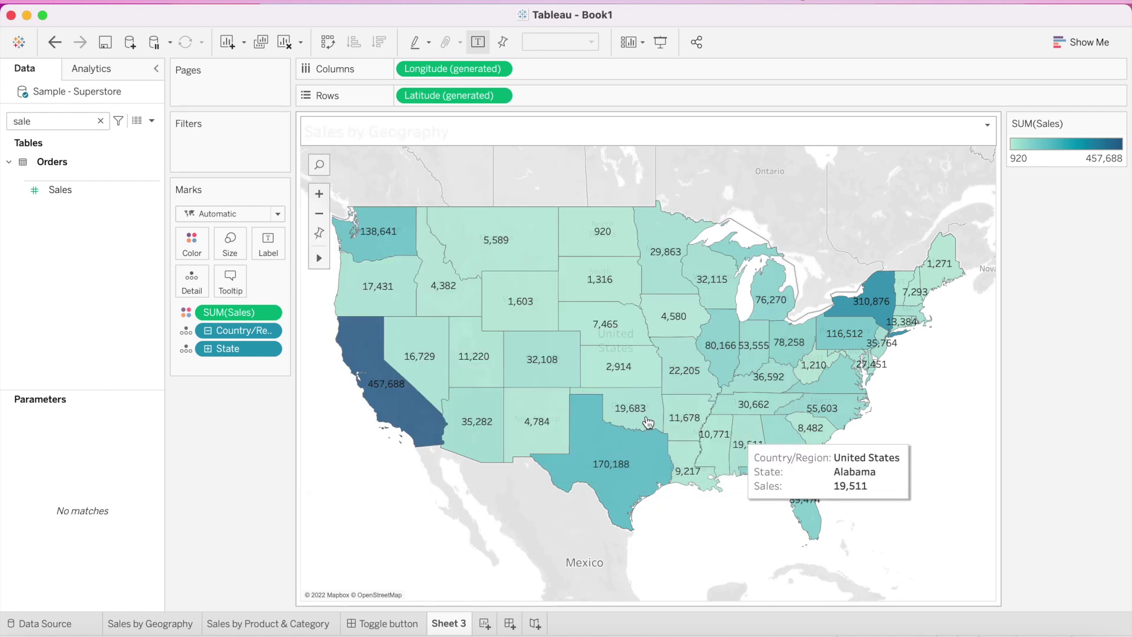
{"action": "right_click", "coordinate": [458, 133]}
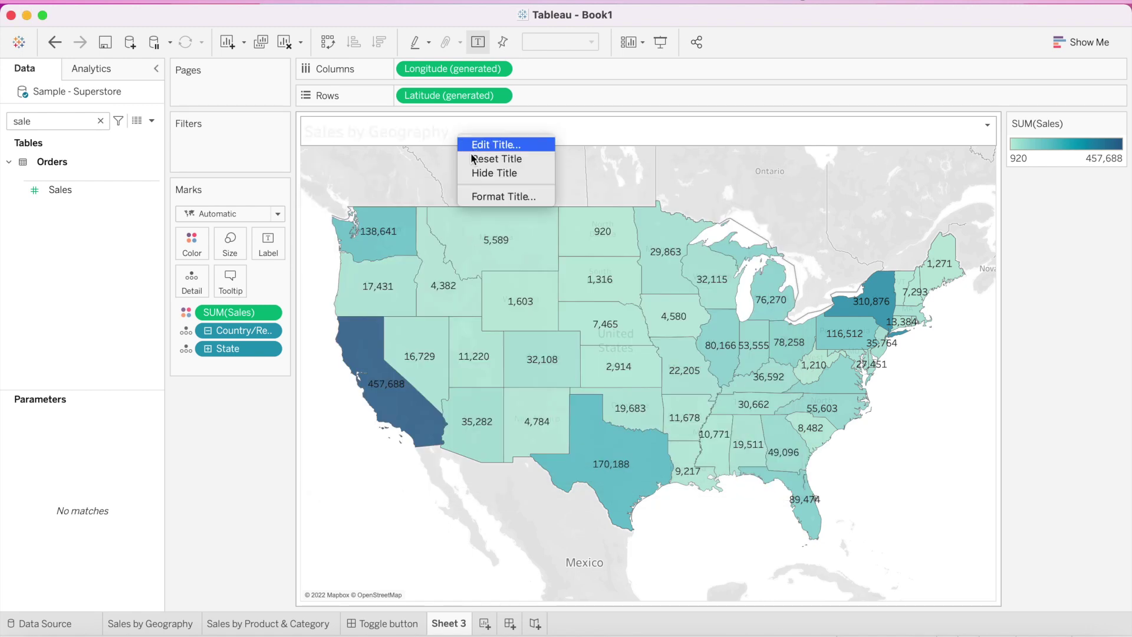
Step: Shade the Sheet 3 title bar black, then view the original Sales by Geography sheet
{"action": "left_click", "coordinate": [483, 190]}
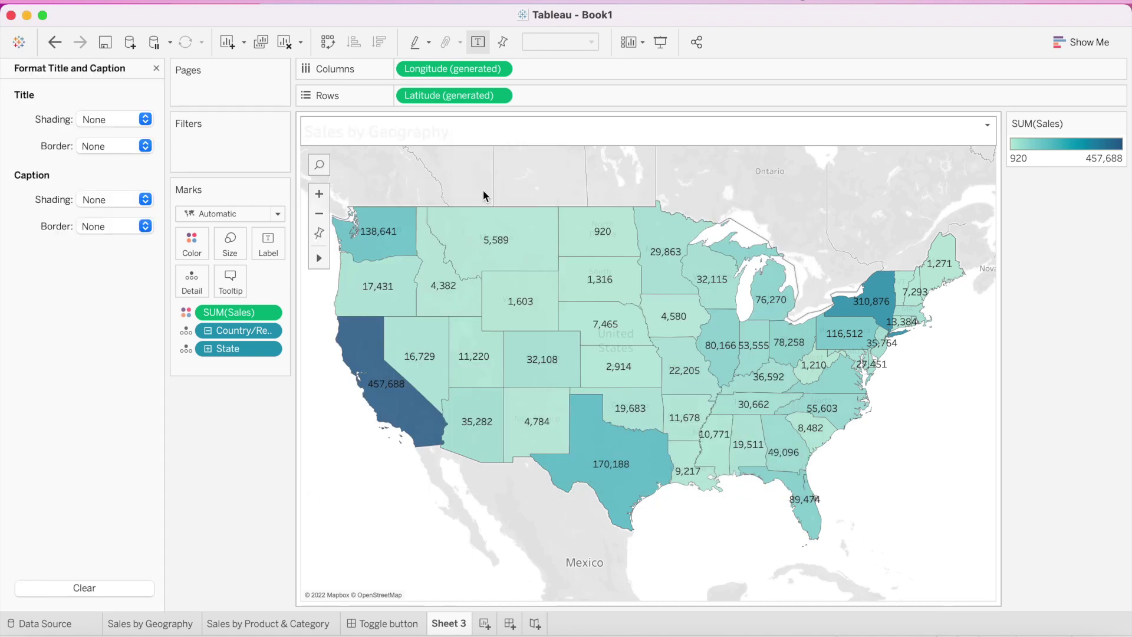
{"action": "left_click", "coordinate": [145, 119]}
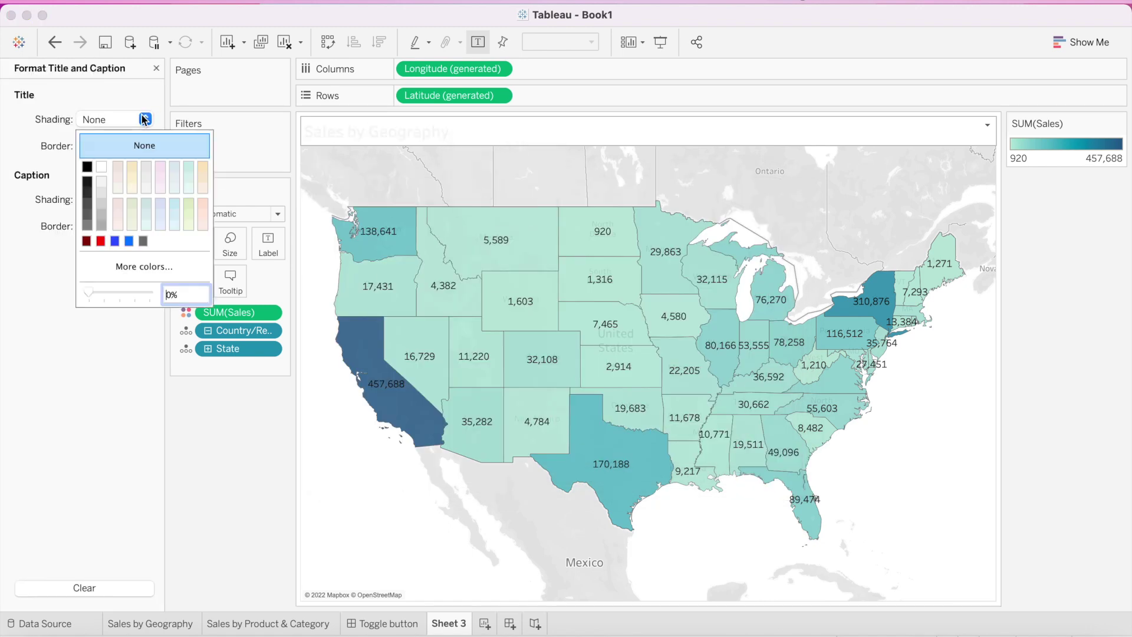
{"action": "left_click", "coordinate": [87, 191]}
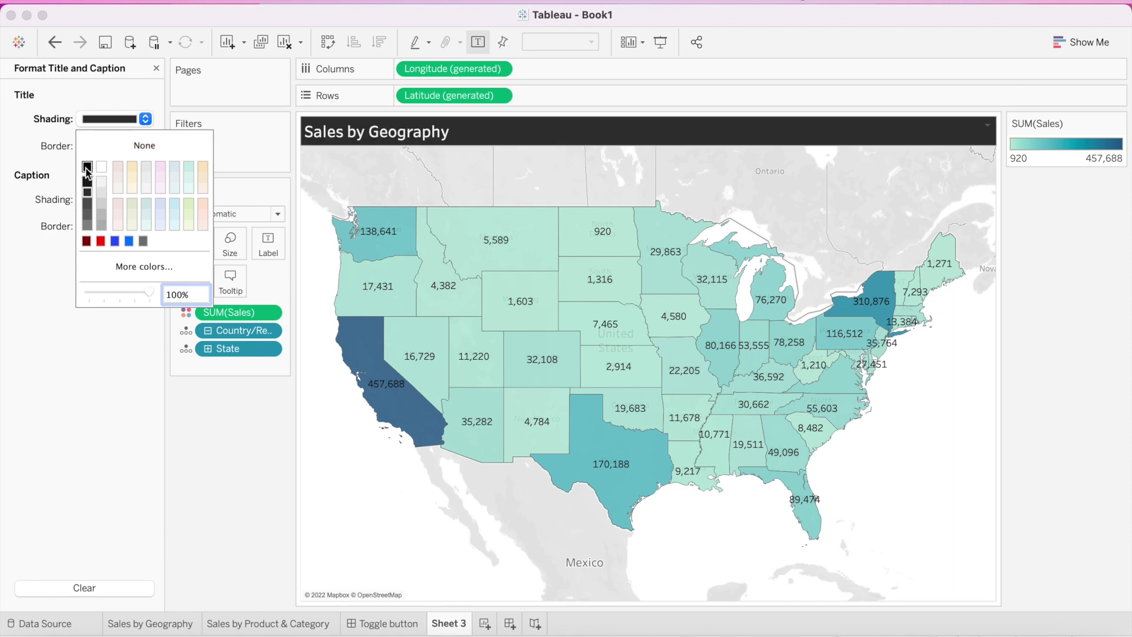
{"action": "left_click", "coordinate": [88, 167]}
{"action": "left_click", "coordinate": [234, 539]}
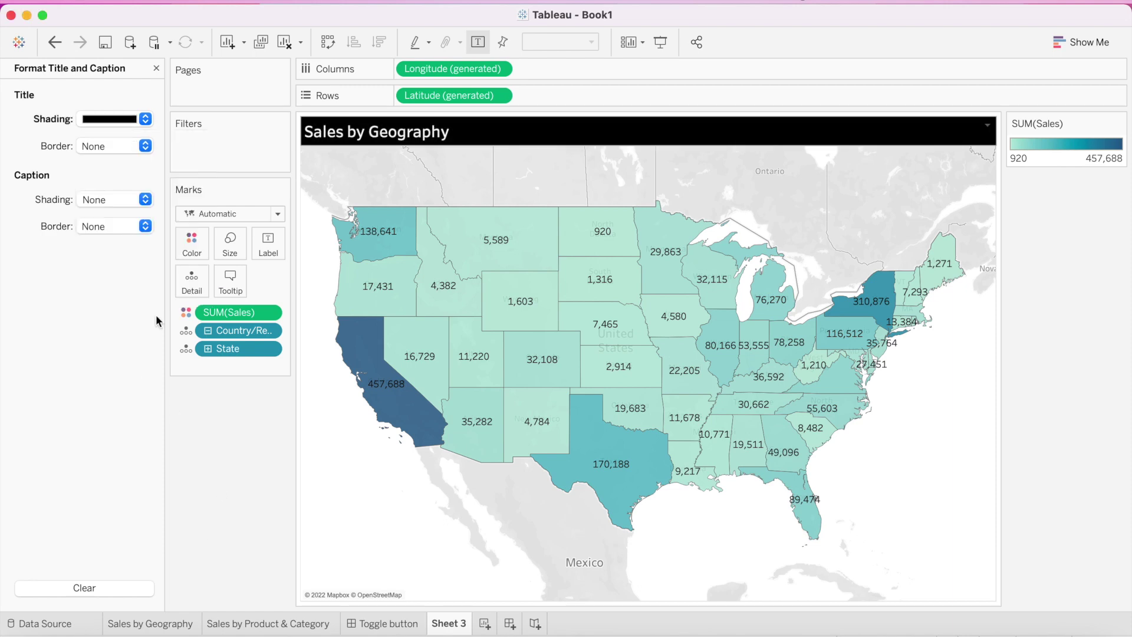
{"action": "left_click", "coordinate": [156, 68]}
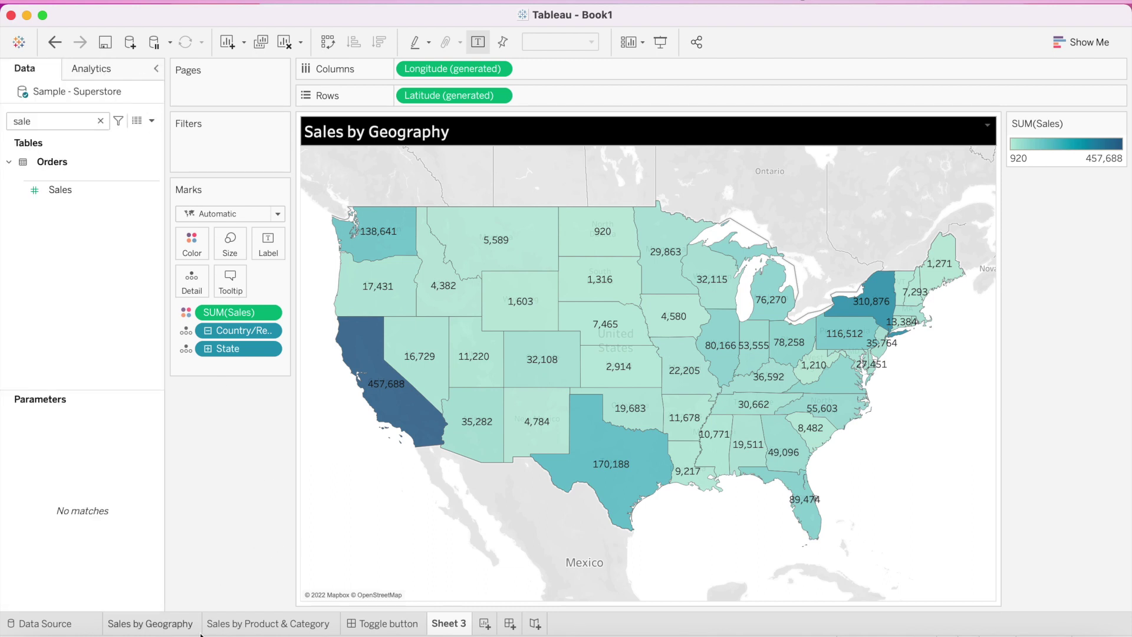
{"action": "left_click", "coordinate": [168, 630]}
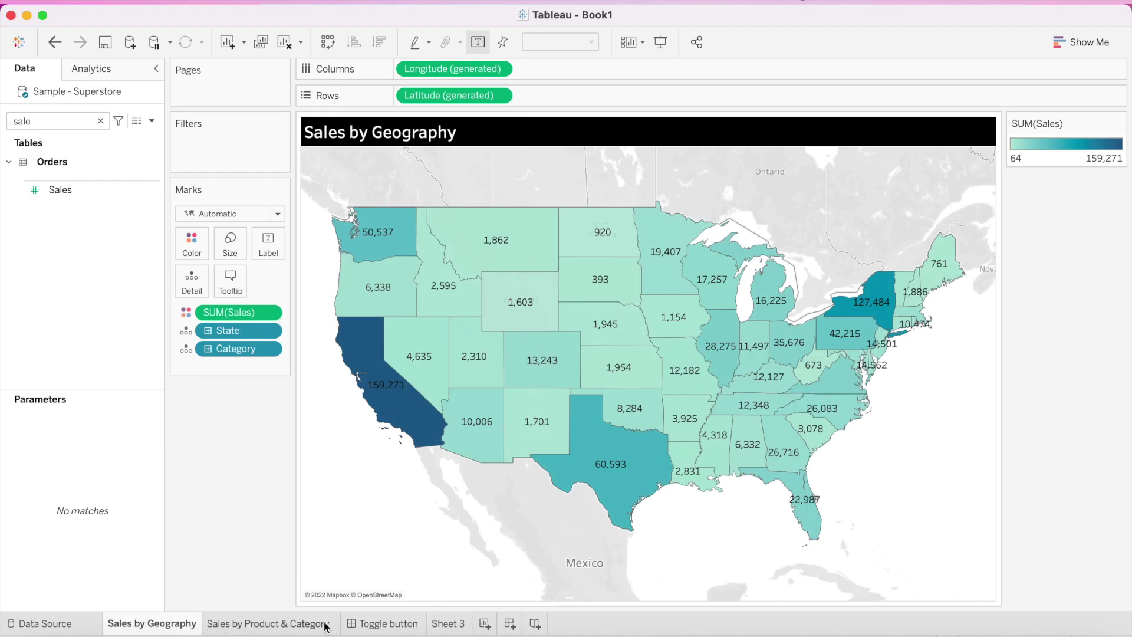
Step: On a new Sheet 4, put Product Name on Rows with all members added
{"action": "left_click", "coordinate": [485, 624]}
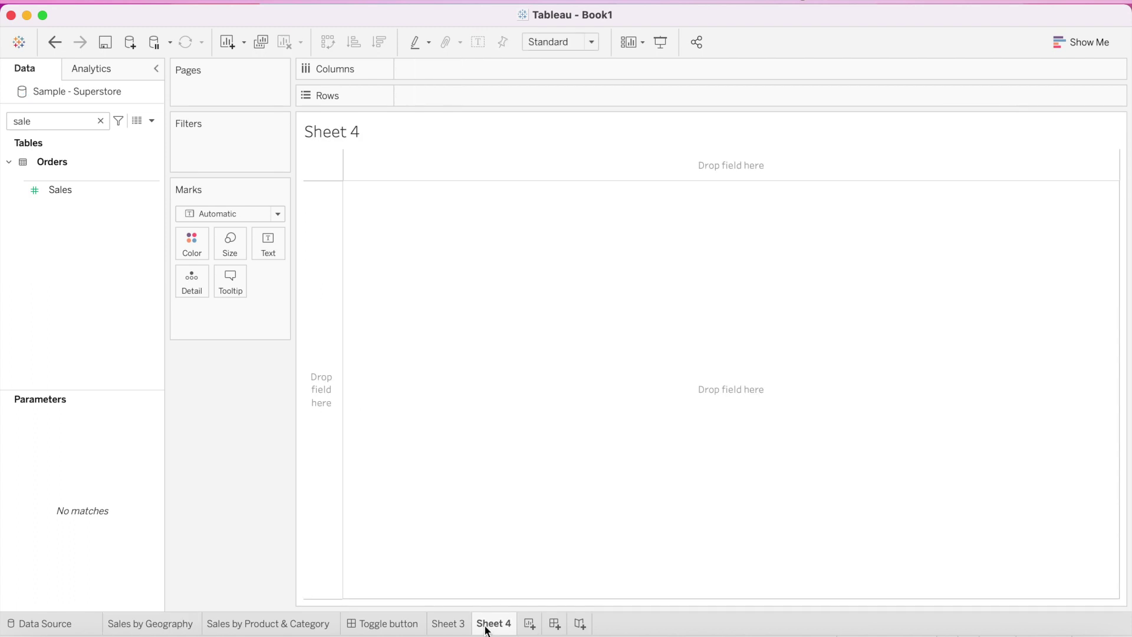
{"action": "left_click", "coordinate": [101, 122]}
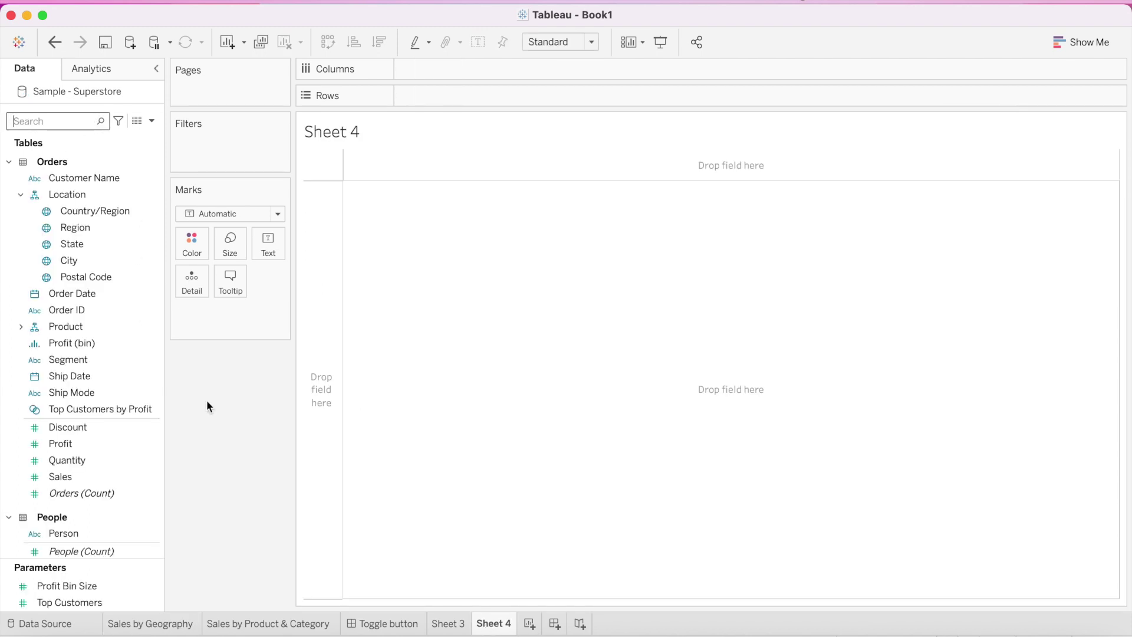
{"action": "left_click", "coordinate": [39, 122]}
{"action": "type", "text": "pro"}
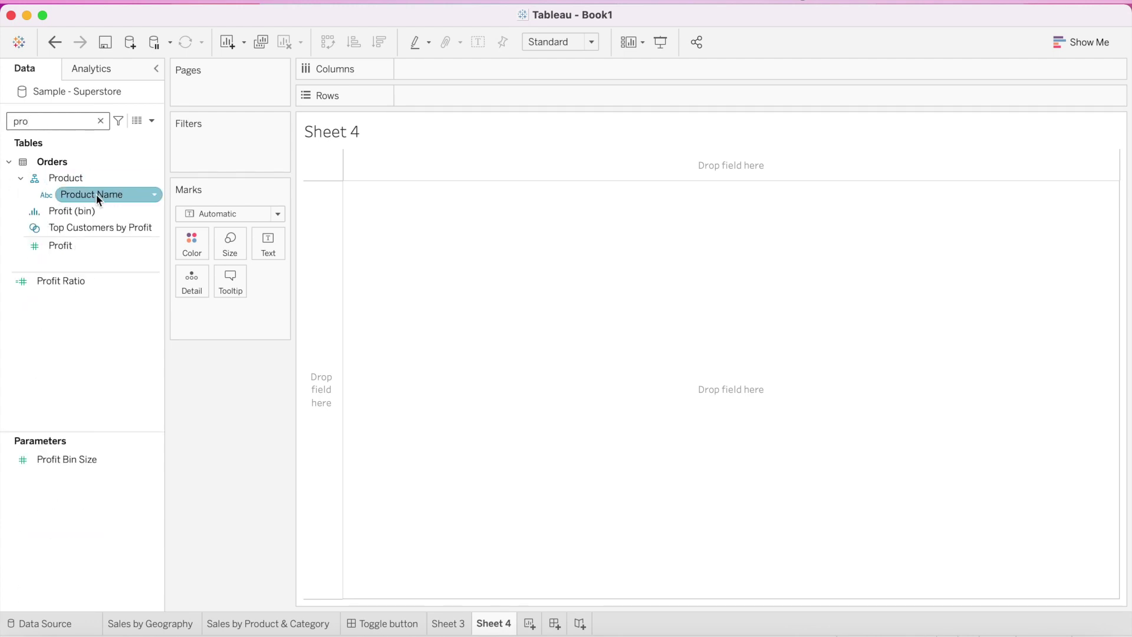
{"action": "left_click_drag", "start_coordinate": [97, 194], "coordinate": [524, 98]}
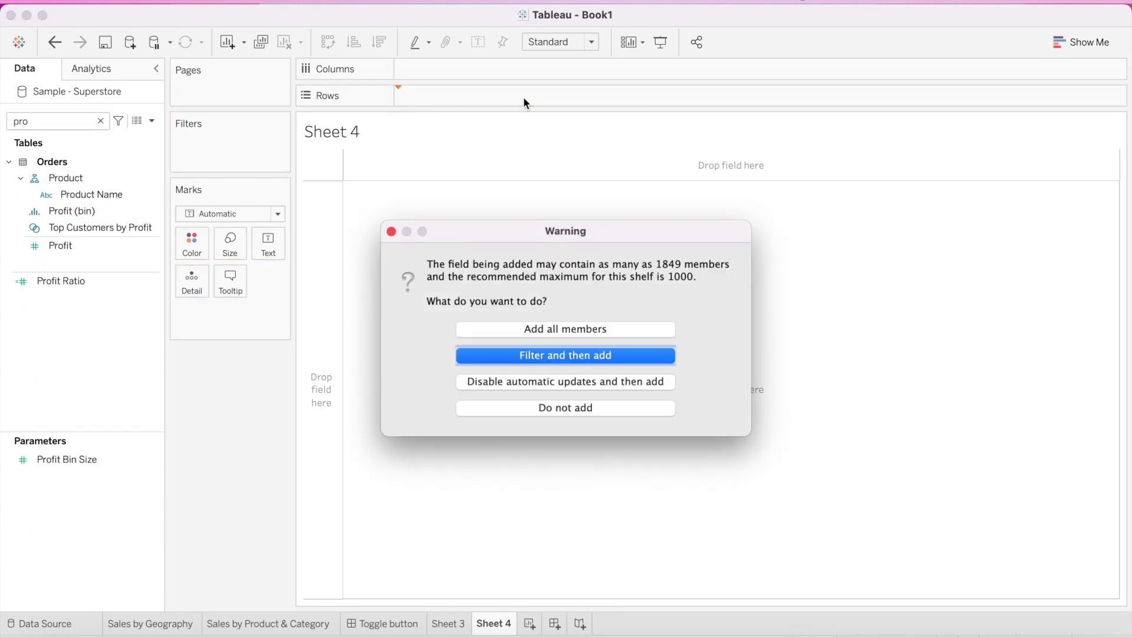
{"action": "left_click", "coordinate": [559, 330]}
Step: Plot SUM(Sales) on Columns, sort descending, and label each bar with its sales value
{"action": "double_click", "coordinate": [44, 125]}
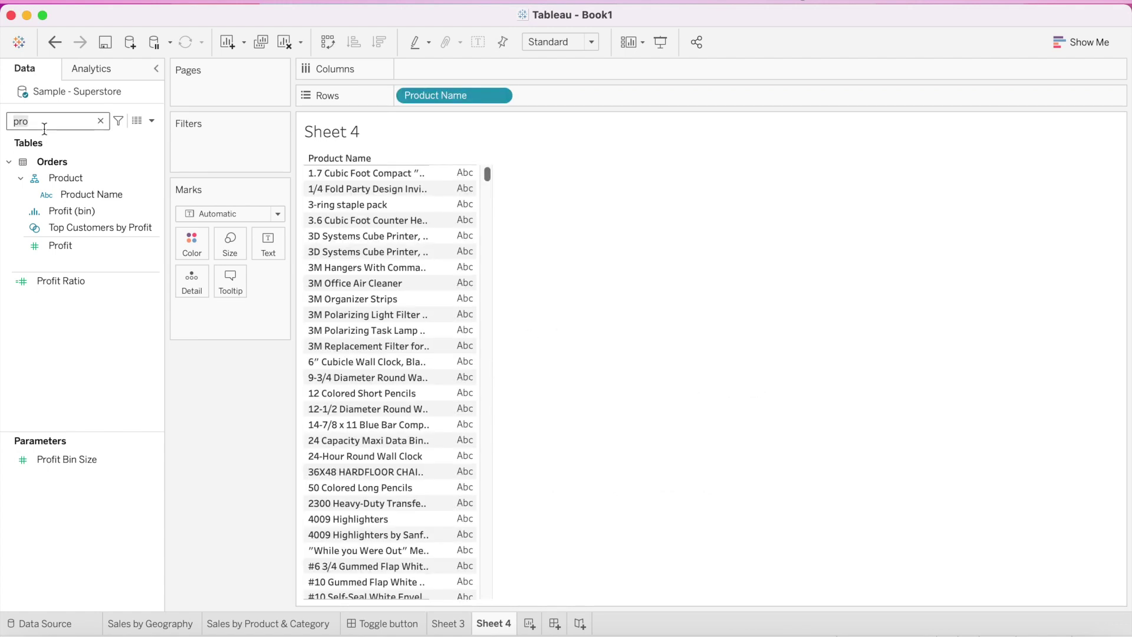
{"action": "type", "text": "sal"}
{"action": "left_click_drag", "start_coordinate": [62, 193], "coordinate": [460, 68]}
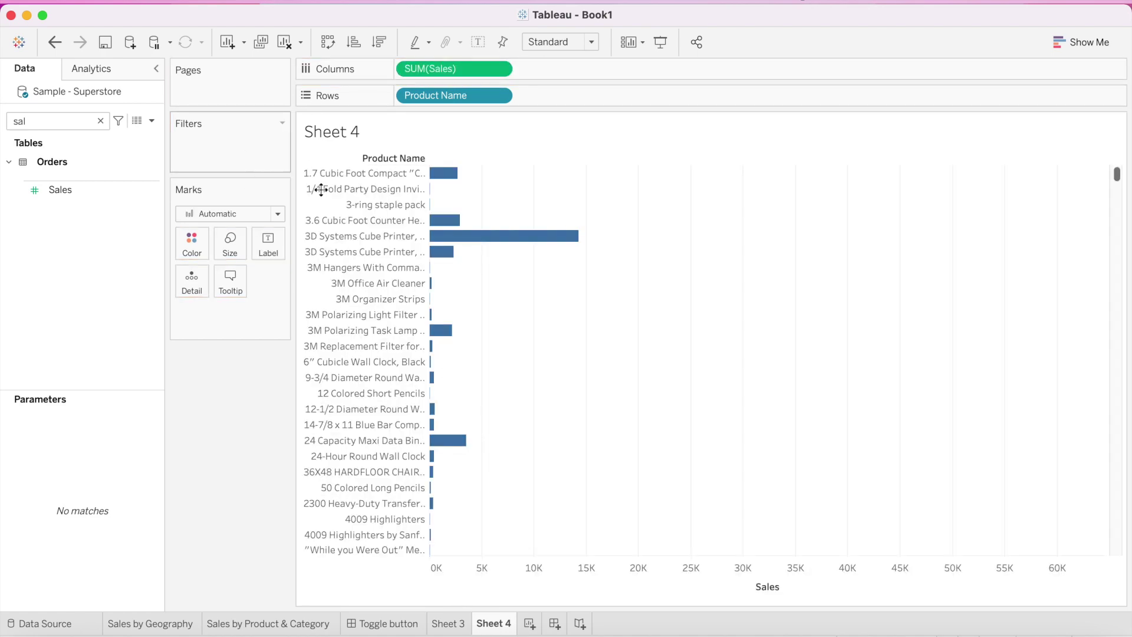
{"action": "left_click", "coordinate": [381, 42]}
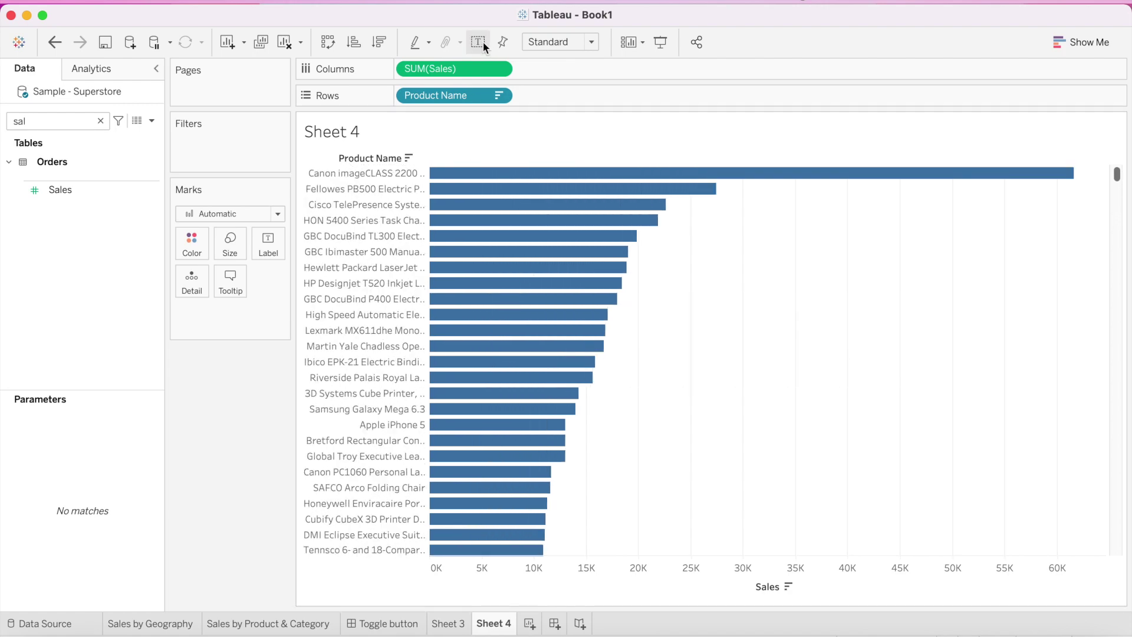
{"action": "left_click", "coordinate": [483, 41]}
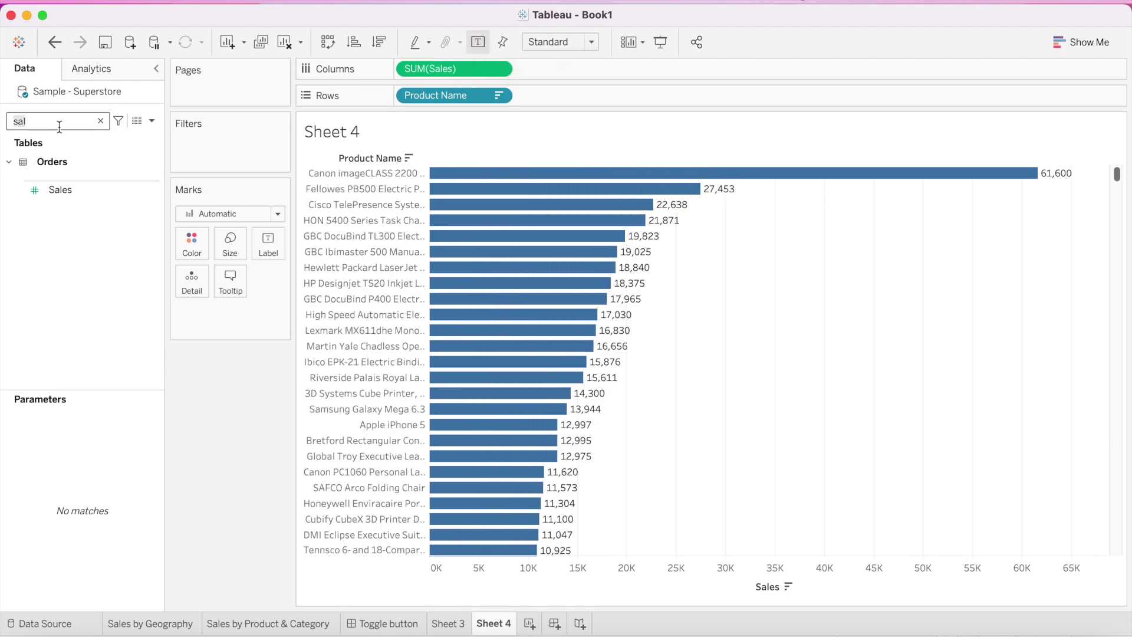
{"action": "key", "text": "BackSpace"}
{"action": "key", "text": "BackSpace"}
{"action": "key", "text": "BackSpace"}
Step: Add Category as a filter with Furniture, Office Supplies and Technology all included
{"action": "type", "text": "cay"}
{"action": "key", "text": "BackSpace"}
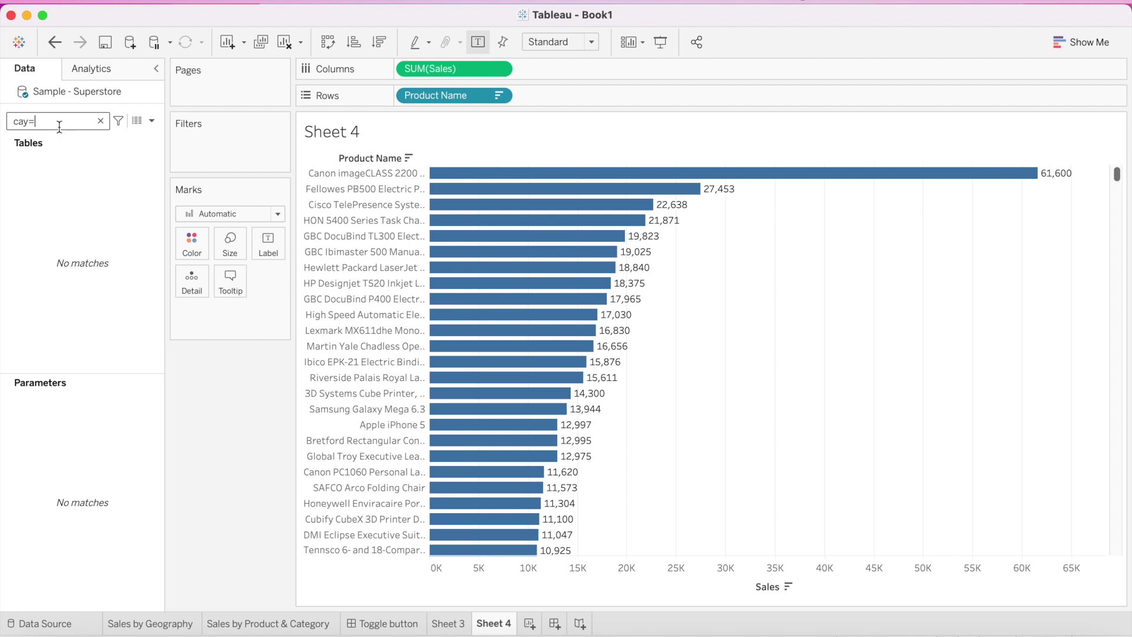
{"action": "type", "text": "te"}
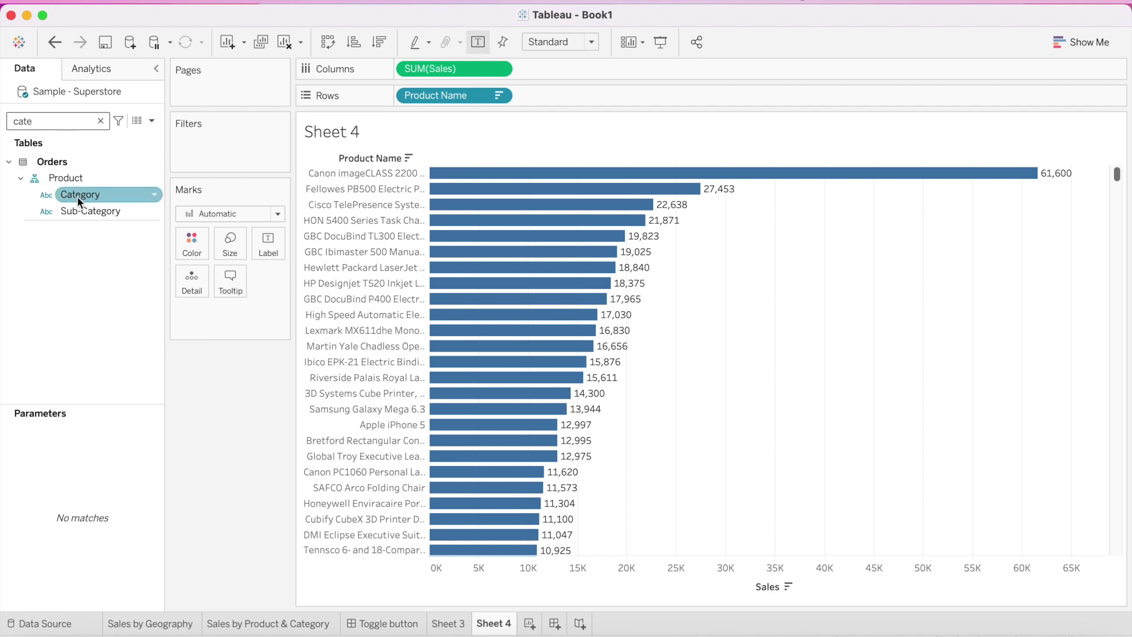
{"action": "left_click_drag", "start_coordinate": [92, 196], "coordinate": [224, 144]}
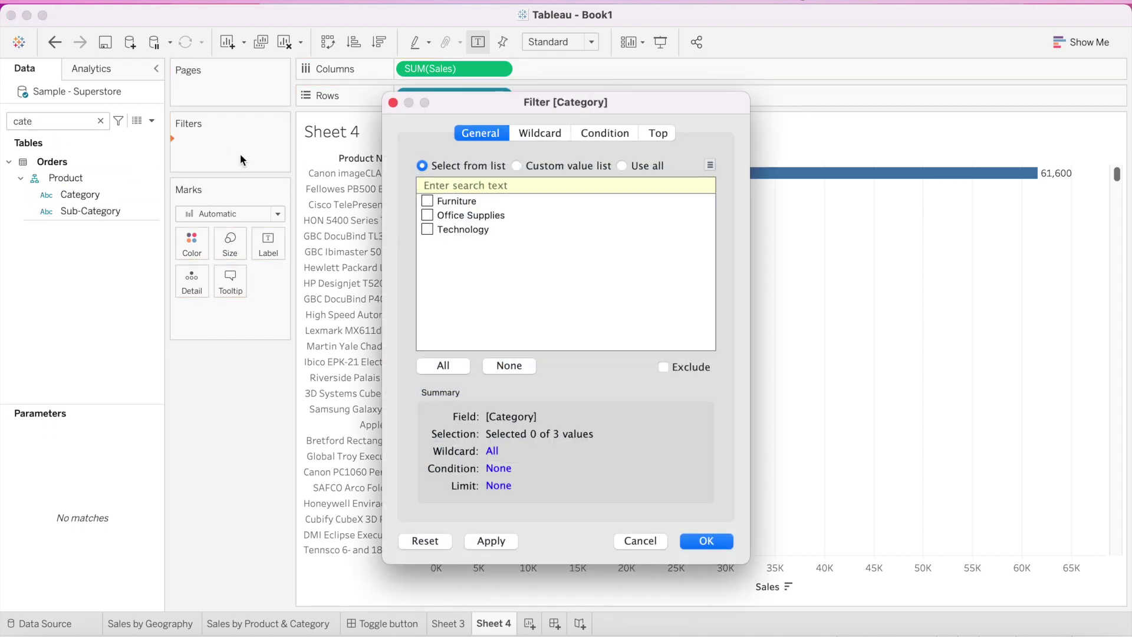
{"action": "left_click", "coordinate": [443, 366]}
{"action": "left_click", "coordinate": [707, 541]}
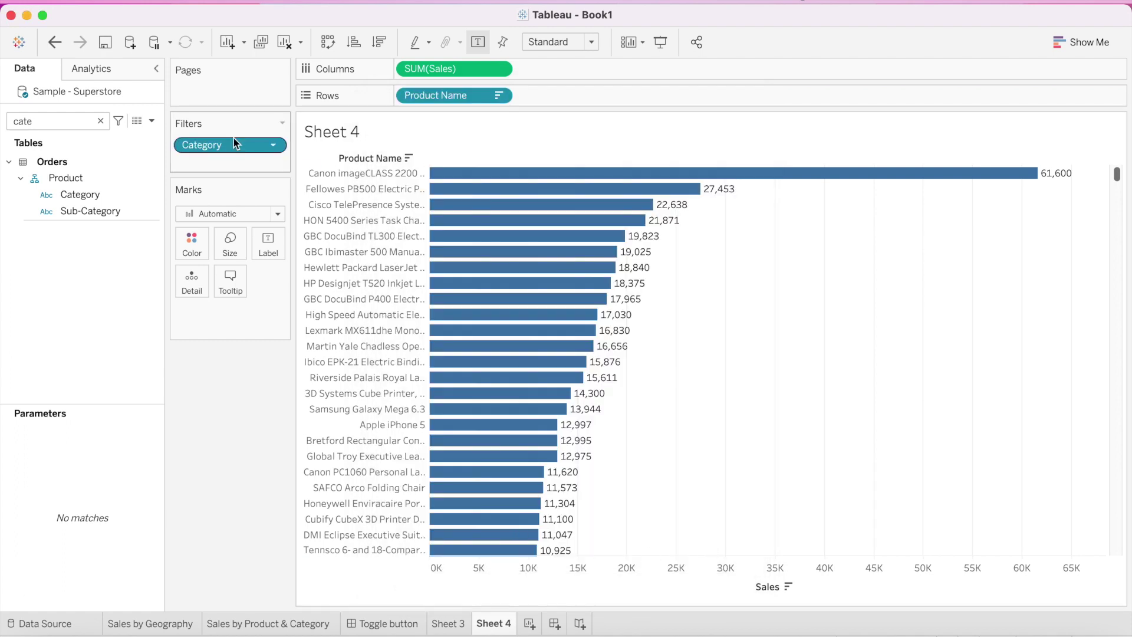
Step: Show the Category filter card, test it with Furniture only, then restore (All)
{"action": "right_click", "coordinate": [210, 146]}
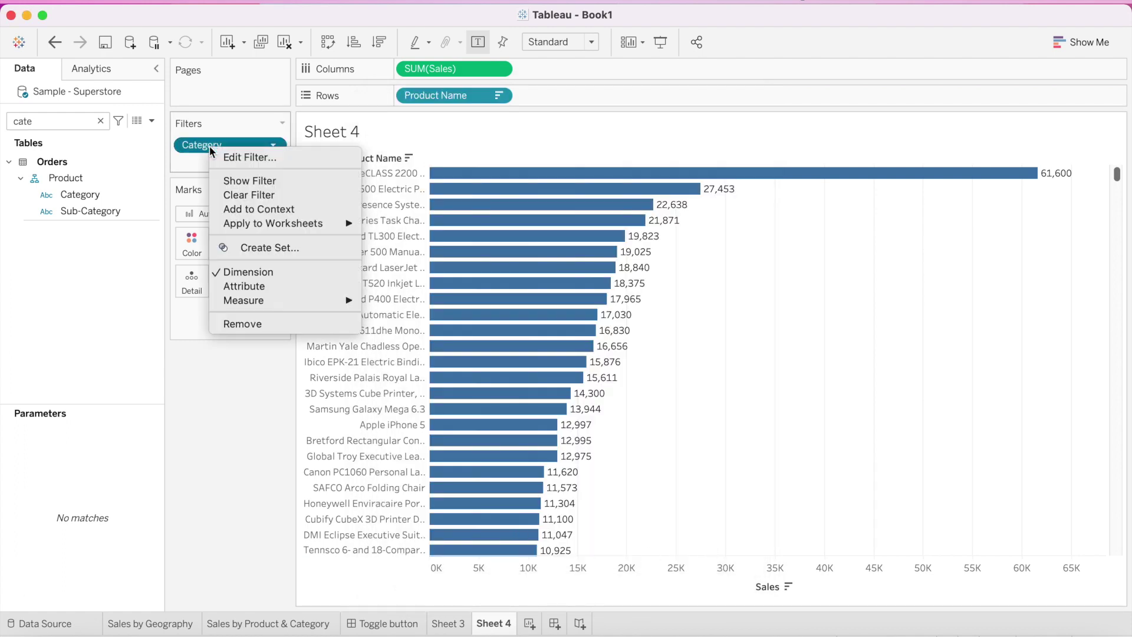
{"action": "left_click", "coordinate": [236, 182]}
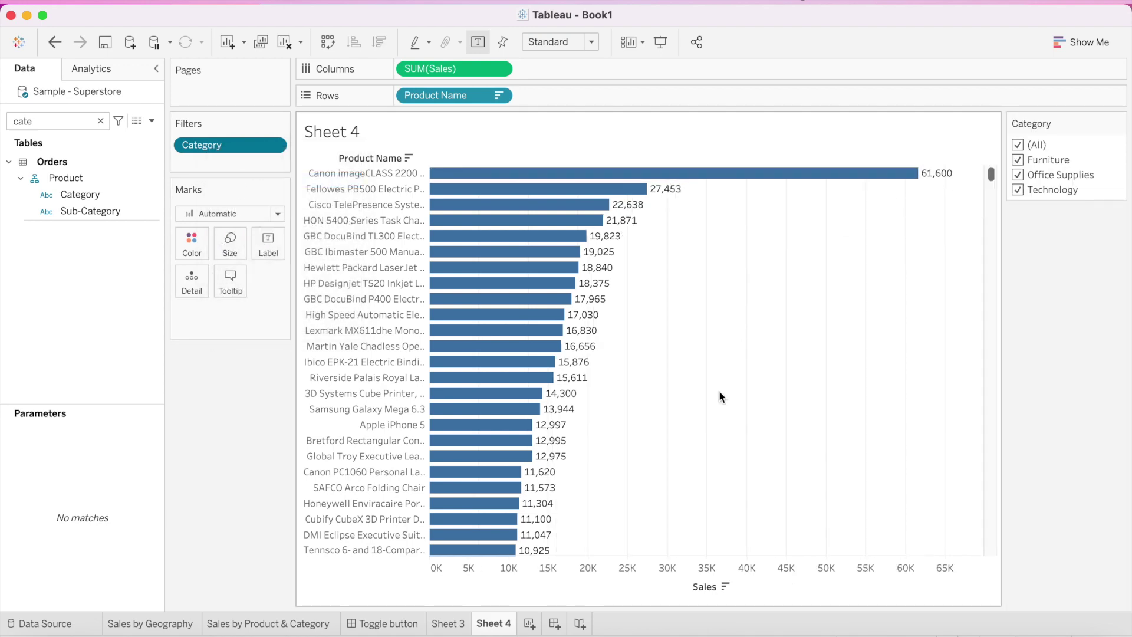
{"action": "scroll", "coordinate": [720, 392], "scroll_direction": "down", "scroll_amount": 15}
{"action": "scroll", "coordinate": [720, 393], "scroll_direction": "up", "scroll_amount": 15}
{"action": "left_click", "coordinate": [1018, 146]}
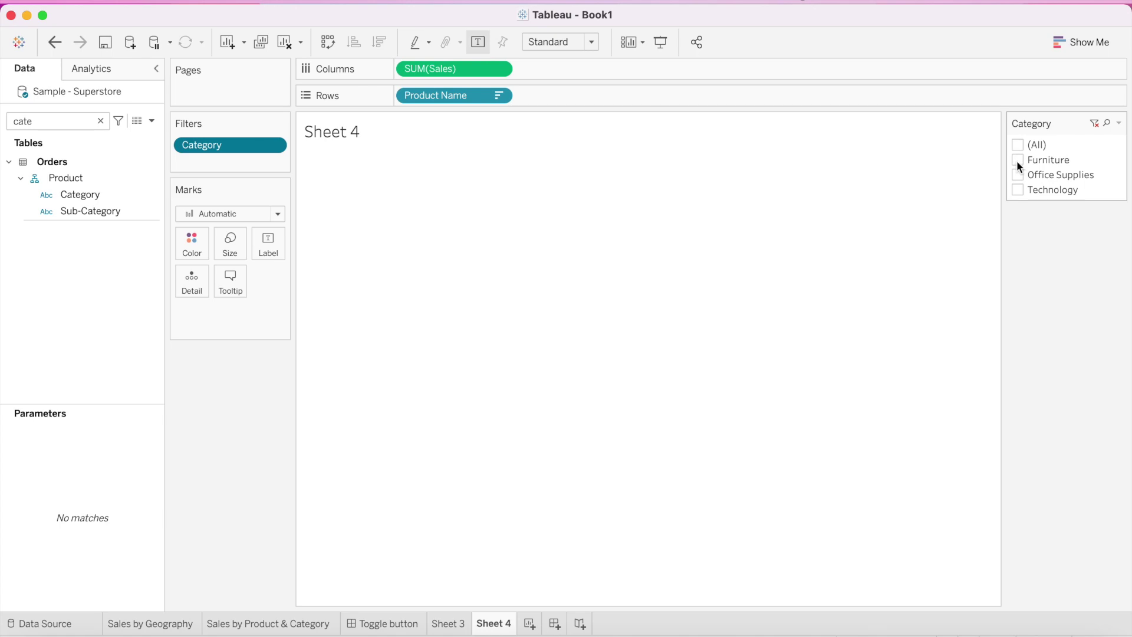
{"action": "left_click", "coordinate": [1018, 160]}
{"action": "scroll", "coordinate": [772, 380], "scroll_direction": "down", "scroll_amount": 10}
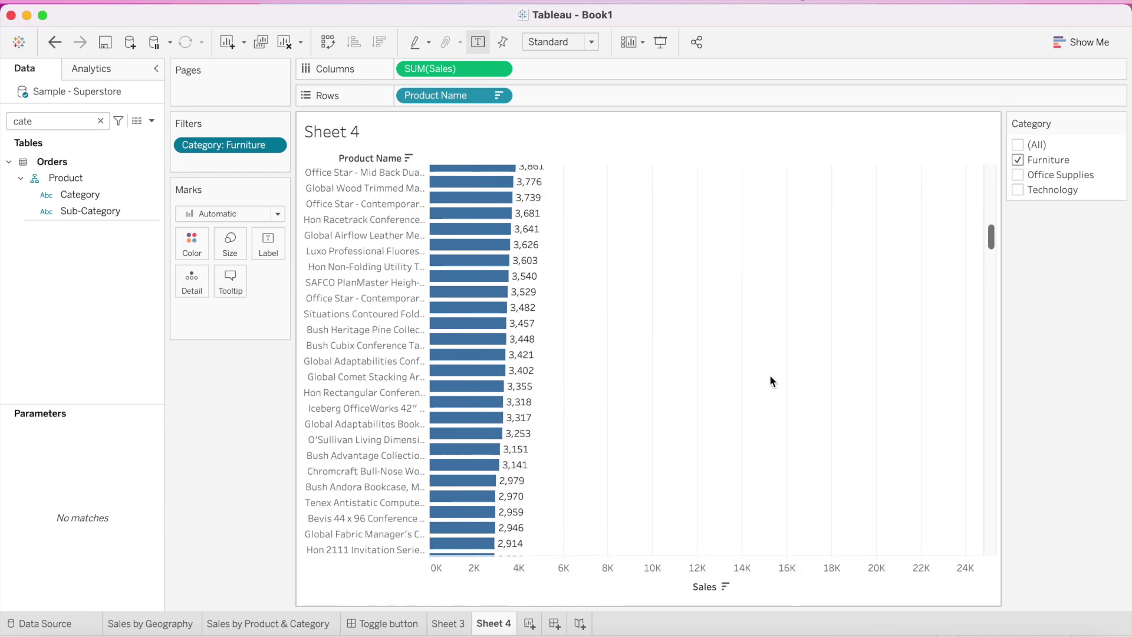
{"action": "scroll", "coordinate": [770, 374], "scroll_direction": "up", "scroll_amount": 10}
{"action": "left_click", "coordinate": [1019, 145]}
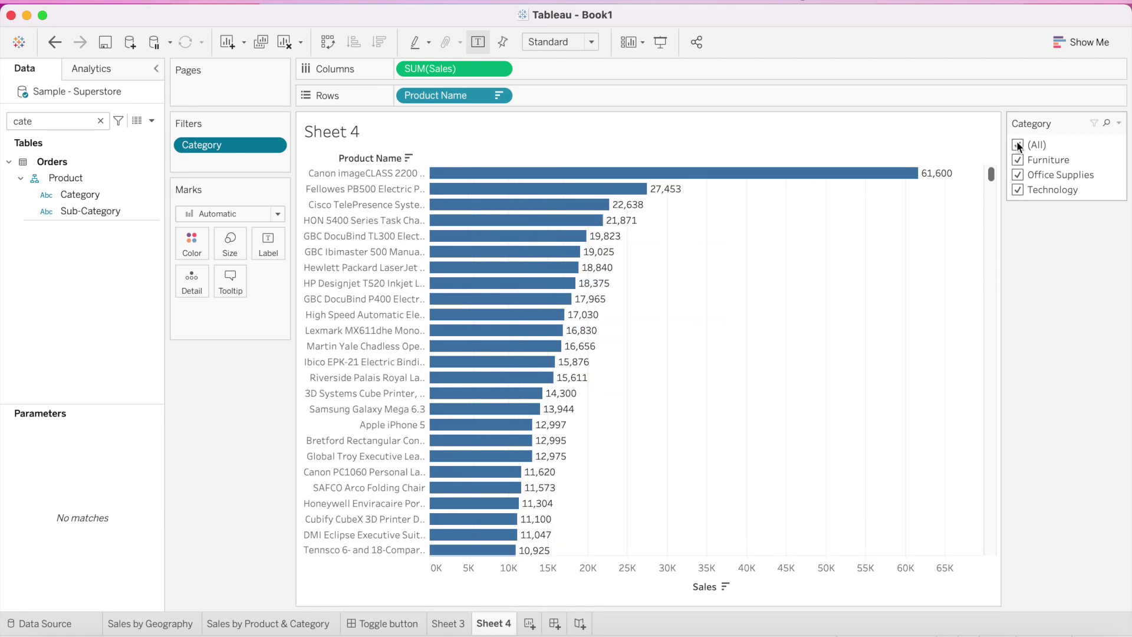
{"action": "left_click", "coordinate": [99, 121]}
Step: Filter Product Name to the top 10 products by Sales
{"action": "left_click", "coordinate": [498, 96]}
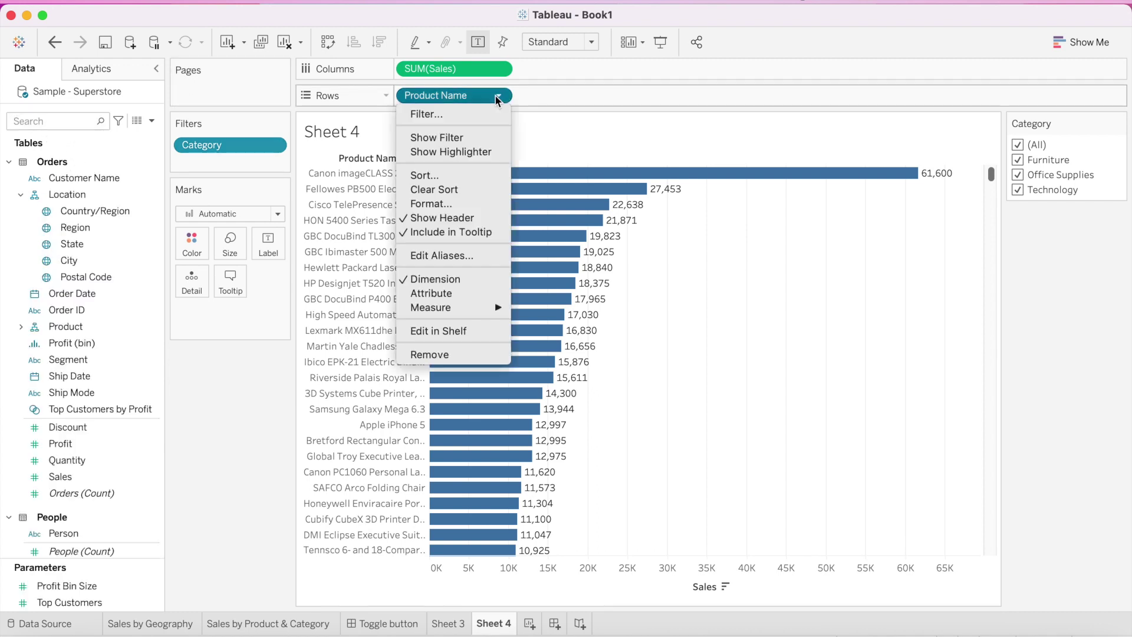
{"action": "left_click", "coordinate": [466, 121]}
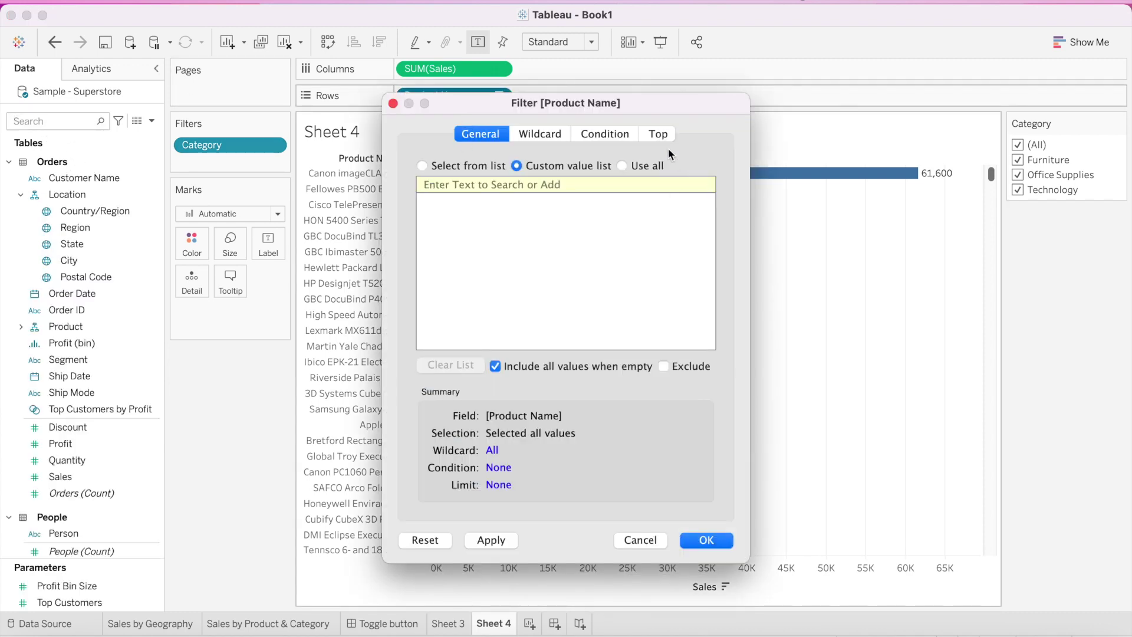
{"action": "left_click", "coordinate": [659, 134]}
{"action": "left_click", "coordinate": [423, 177]}
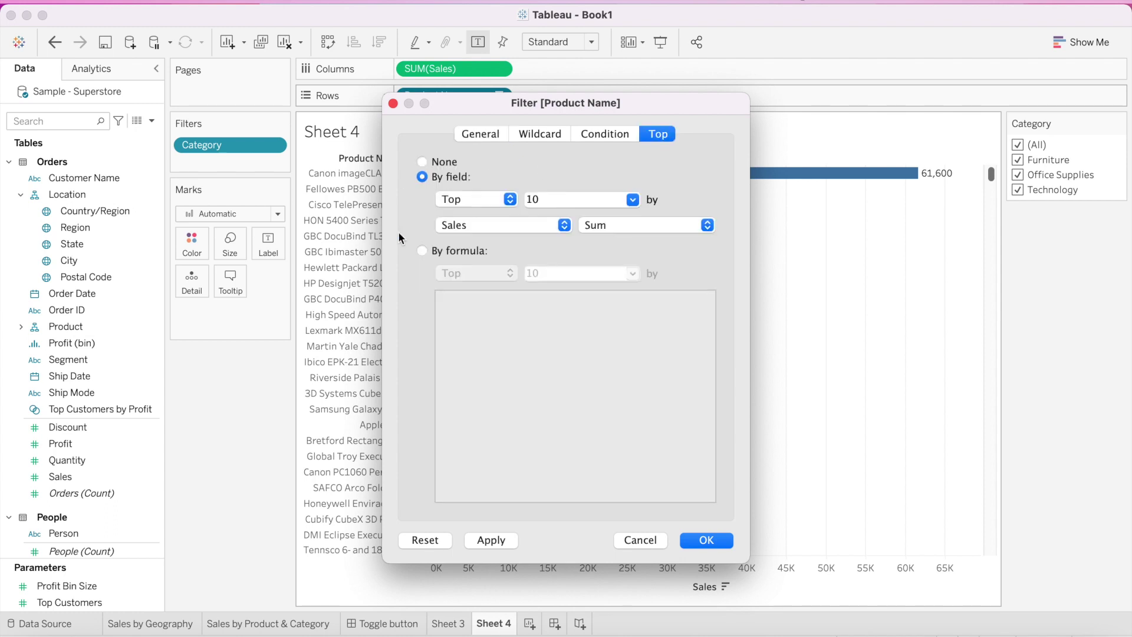
{"action": "left_click", "coordinate": [716, 541]}
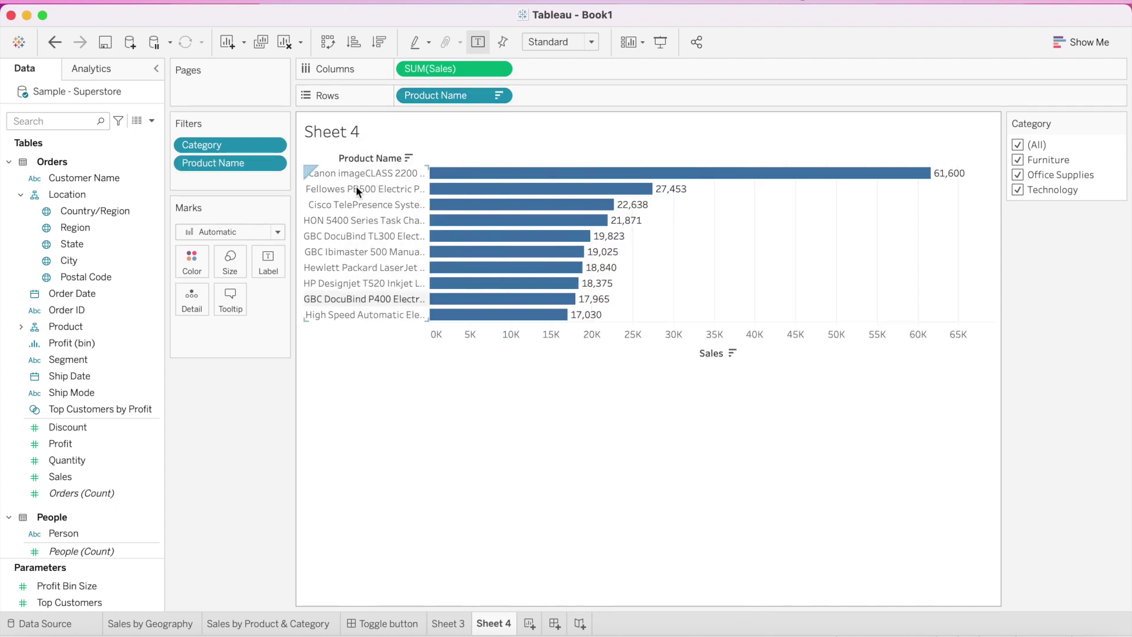
Step: Add Category to context and make its filter card a single-value dropdown
{"action": "right_click", "coordinate": [215, 145]}
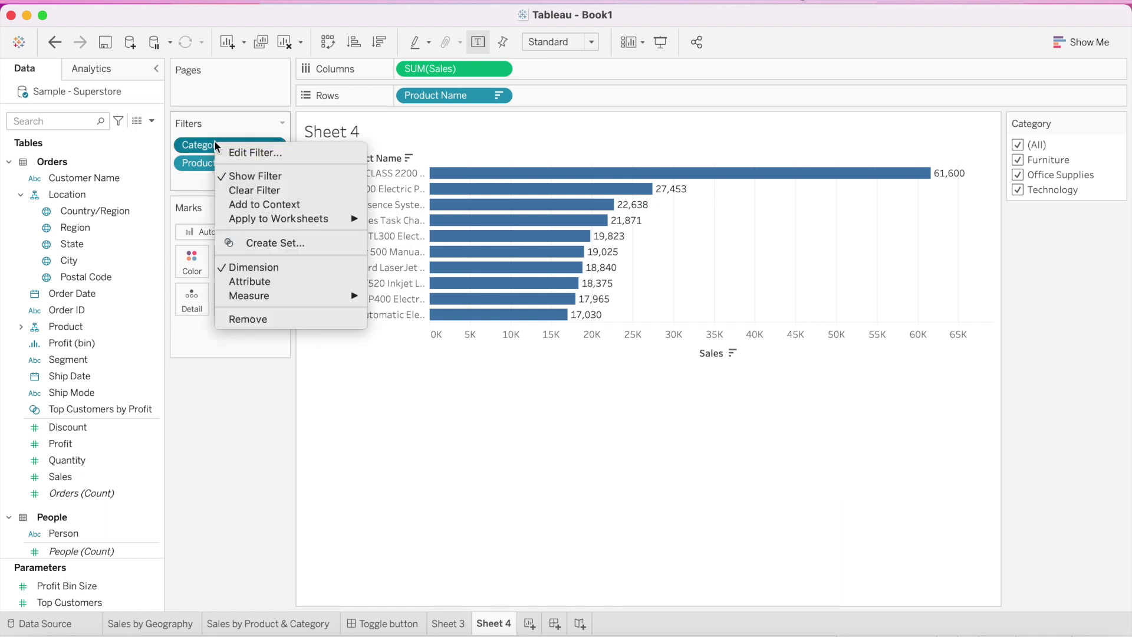
{"action": "left_click", "coordinate": [258, 204]}
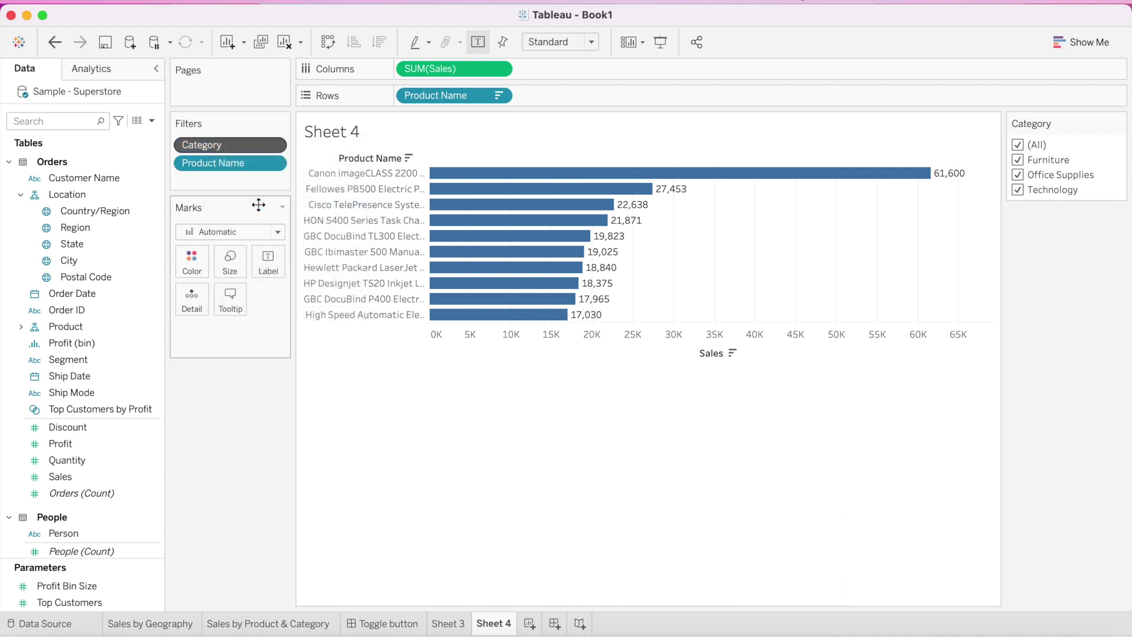
{"action": "mouse_move", "coordinate": [452, 179]}
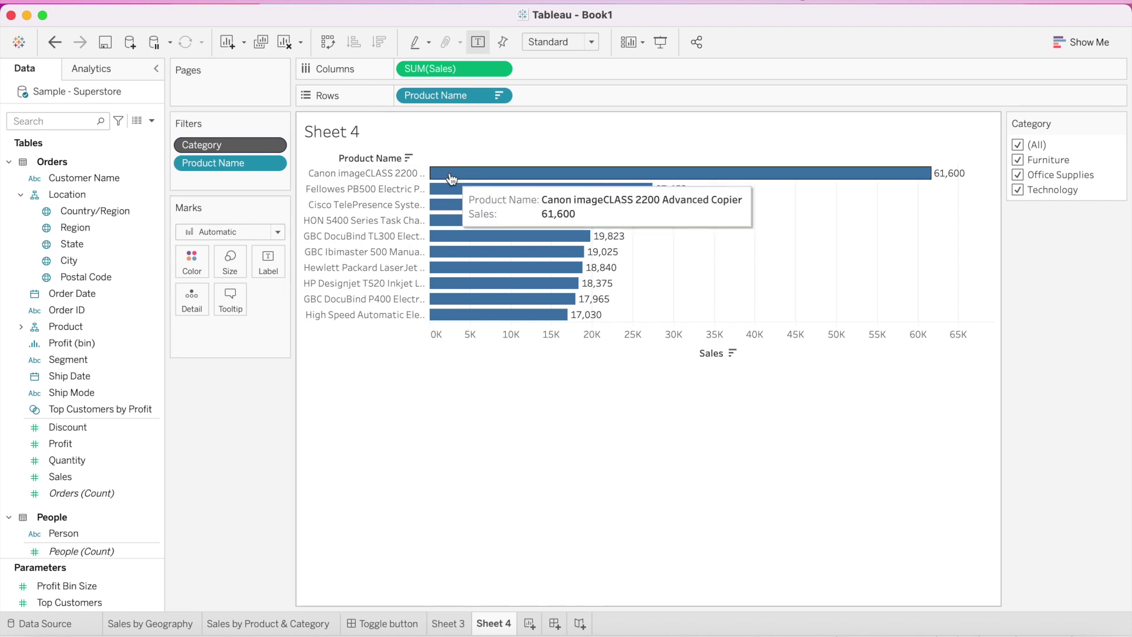
{"action": "mouse_move", "coordinate": [1109, 191]}
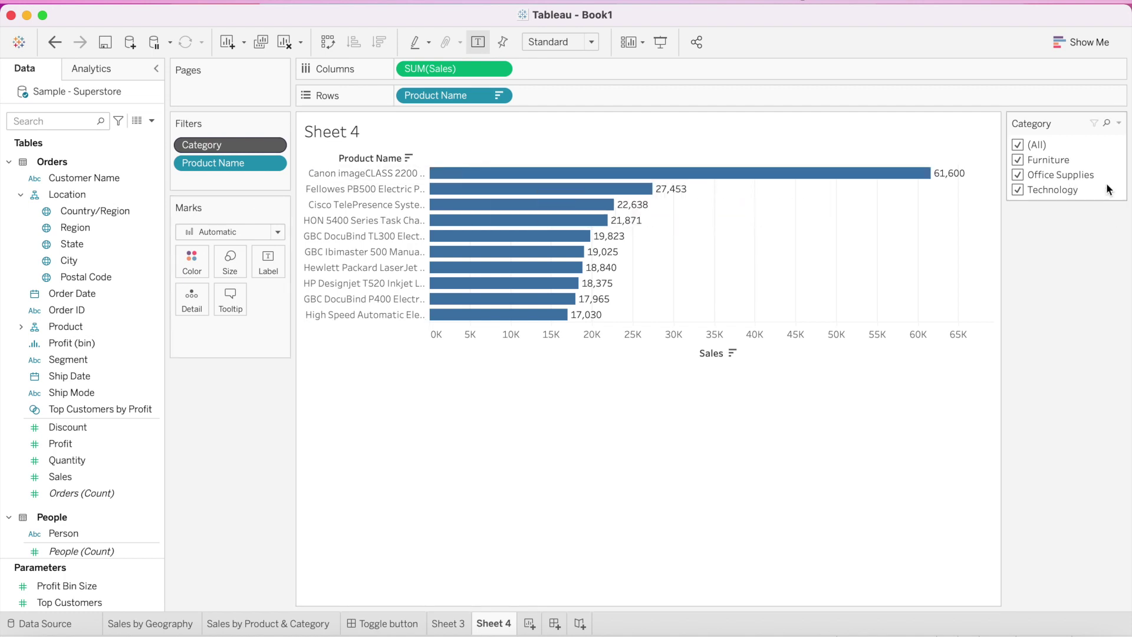
{"action": "left_click", "coordinate": [1119, 124]}
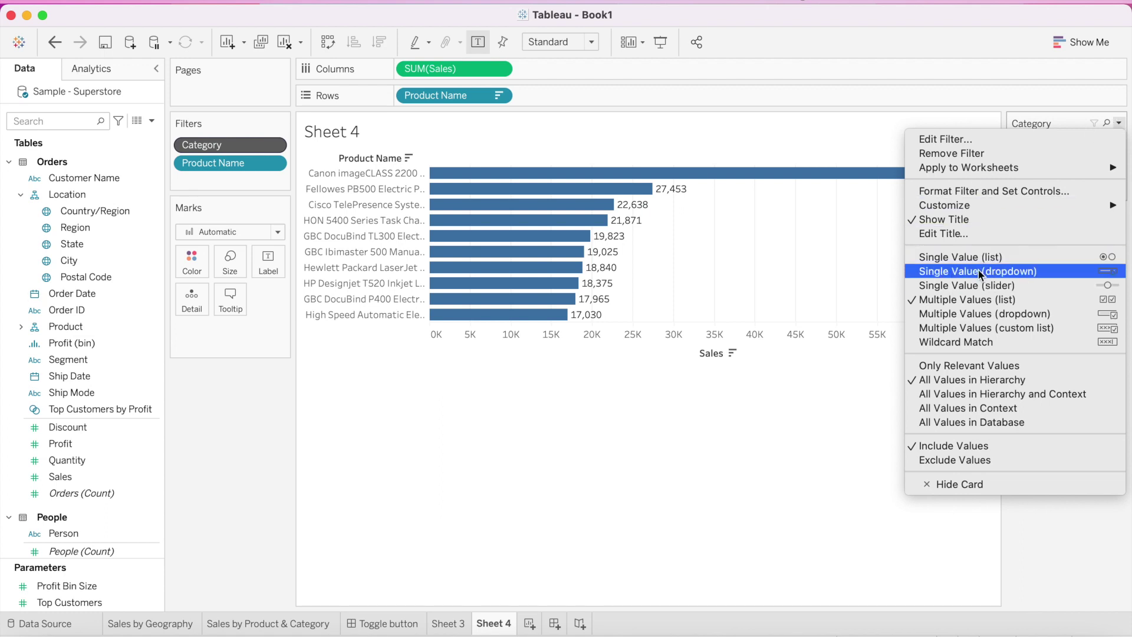
{"action": "left_click", "coordinate": [980, 273]}
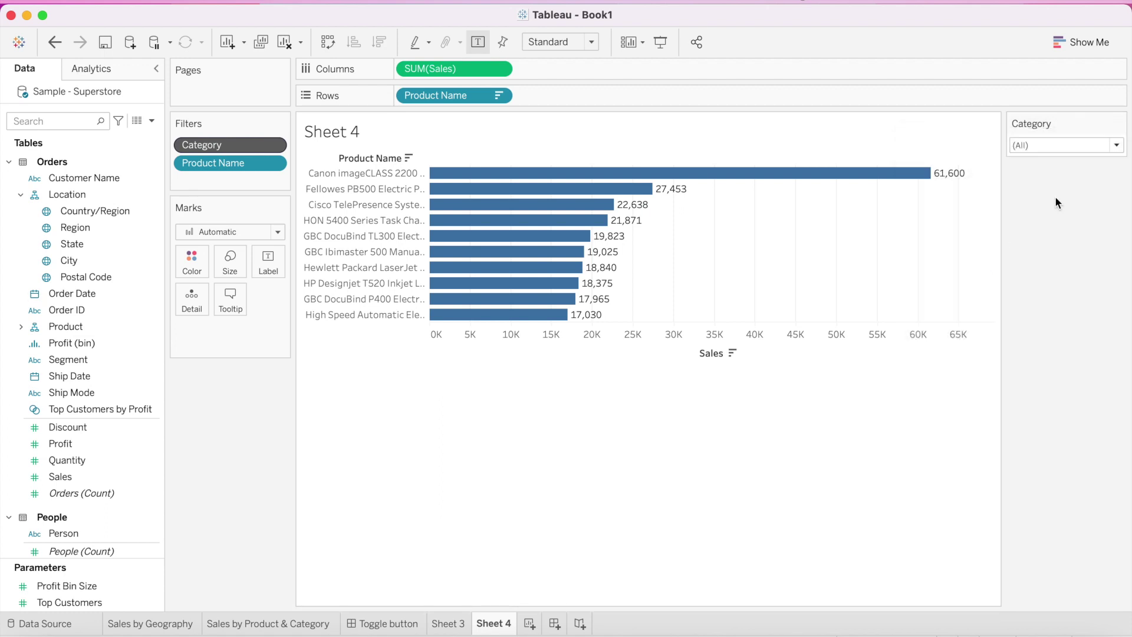
{"action": "left_click", "coordinate": [1116, 147]}
{"action": "left_click", "coordinate": [1116, 146]}
Step: Set the Sales by Product & Category dropdown to (All), then Furniture, and open the Toggle button dashboard
{"action": "left_click", "coordinate": [285, 627]}
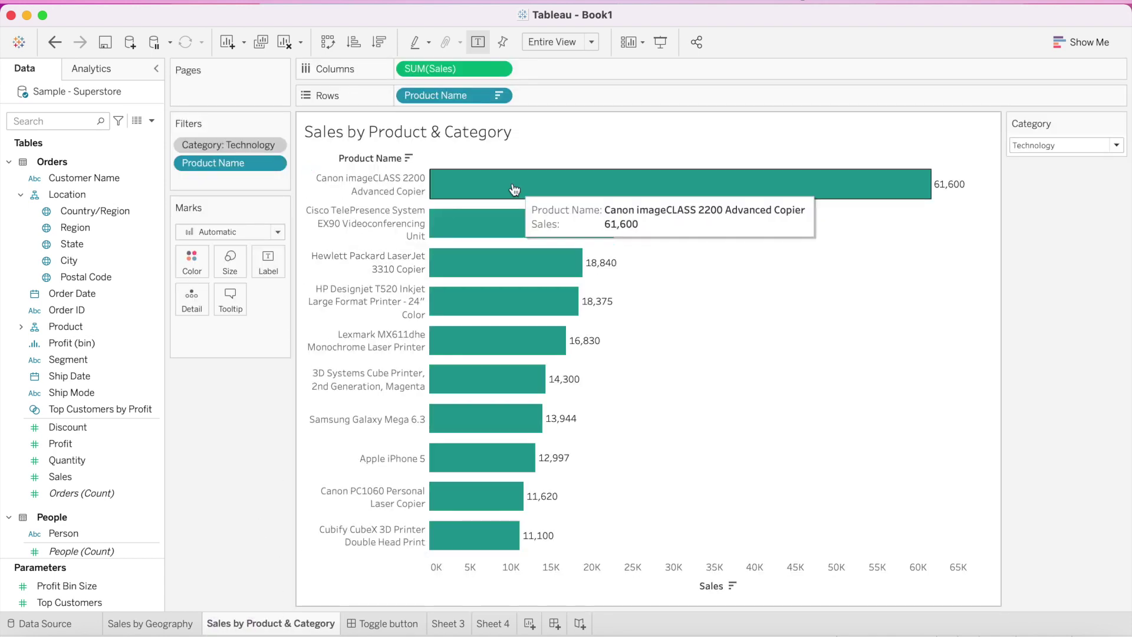
{"action": "left_click", "coordinate": [1118, 147]}
{"action": "left_click", "coordinate": [1066, 162]}
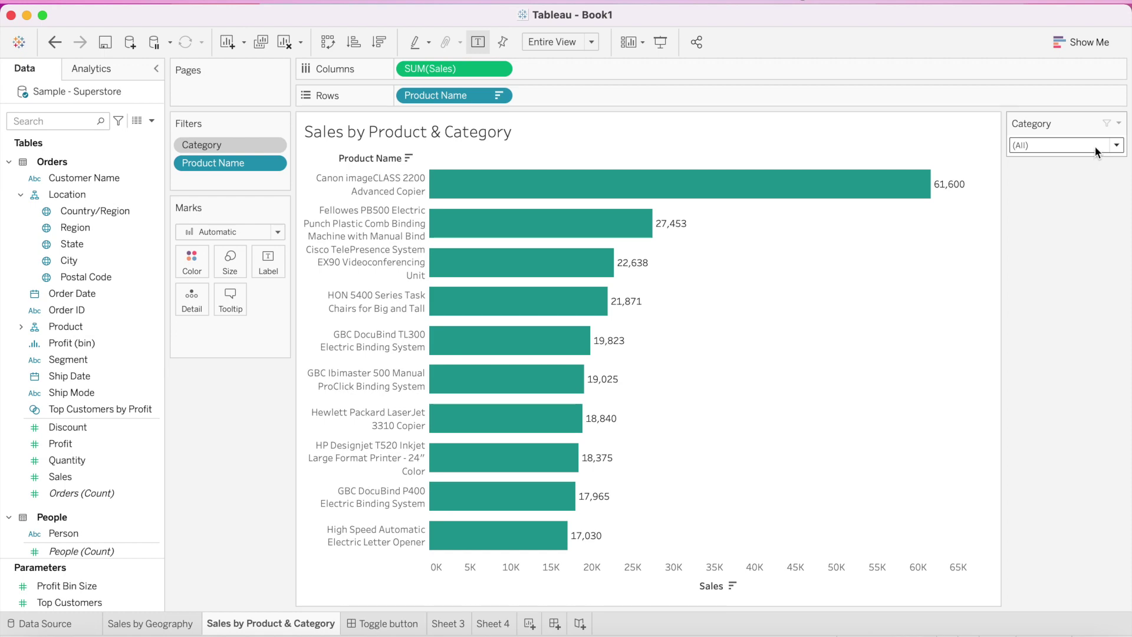
{"action": "left_click", "coordinate": [1113, 145]}
{"action": "left_click", "coordinate": [1065, 177]}
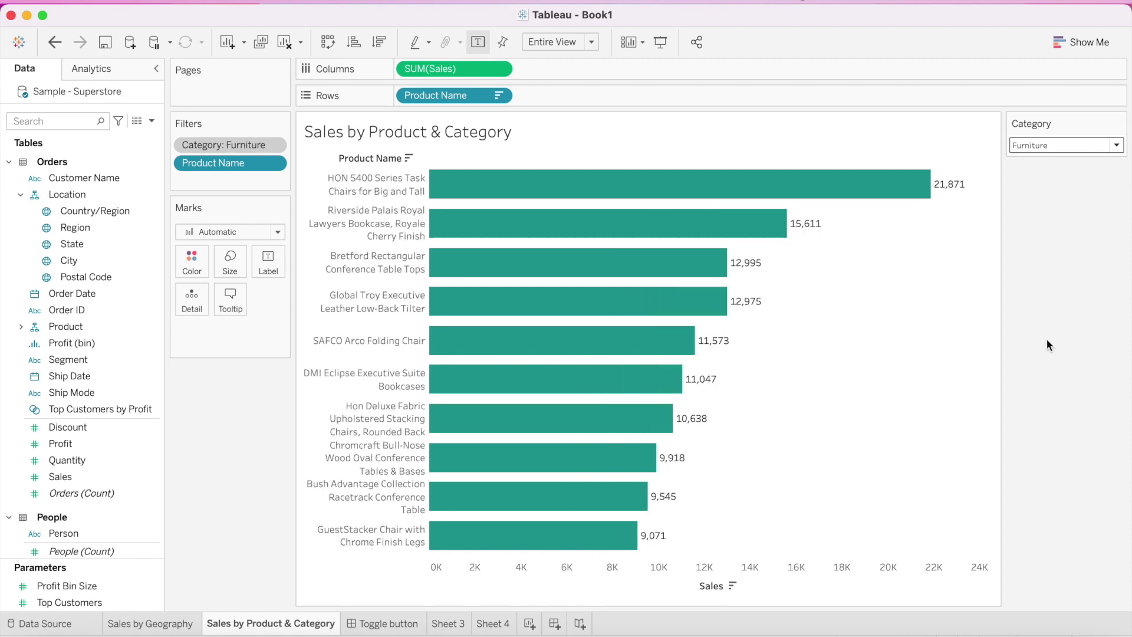
{"action": "left_click", "coordinate": [374, 624]}
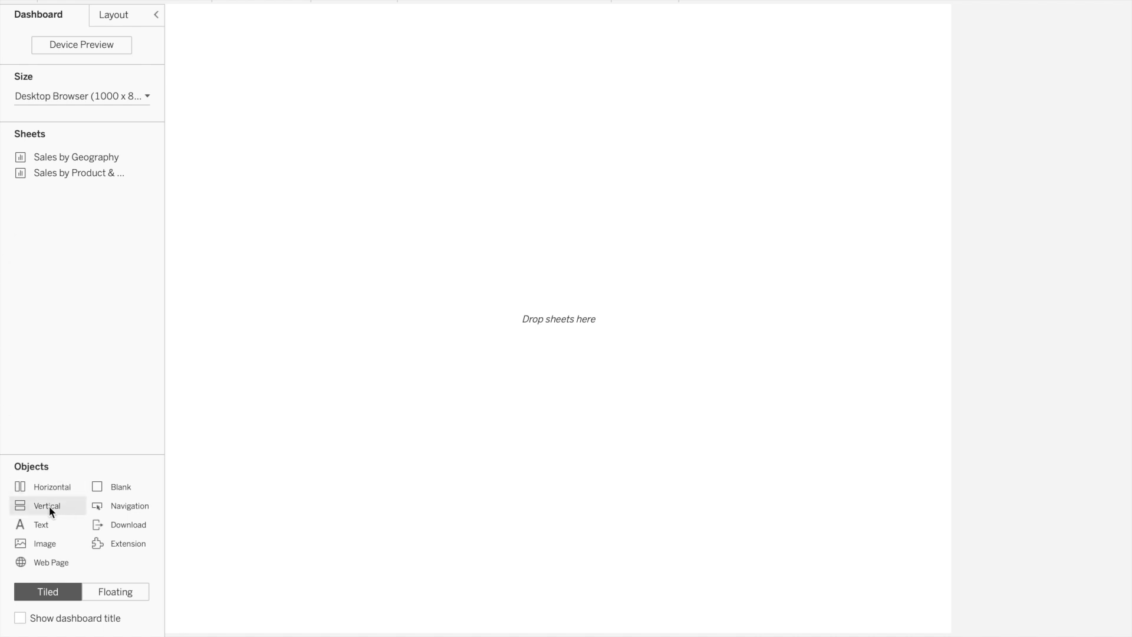
Step: Add a Vertical container with a Blank object resized into a short strip at the top
{"action": "left_click_drag", "start_coordinate": [50, 511], "coordinate": [454, 255]}
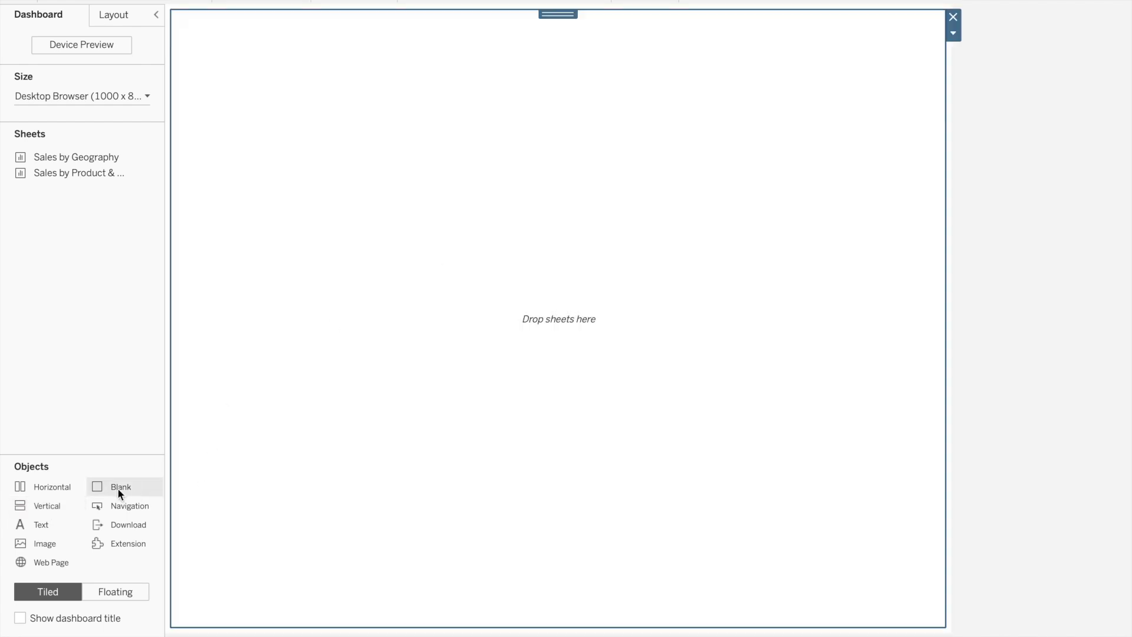
{"action": "mouse_move", "coordinate": [118, 487]}
{"action": "left_mouse_down"}
{"action": "mouse_move", "coordinate": [153, 415]}
{"action": "mouse_move", "coordinate": [395, 73]}
{"action": "left_mouse_up"}
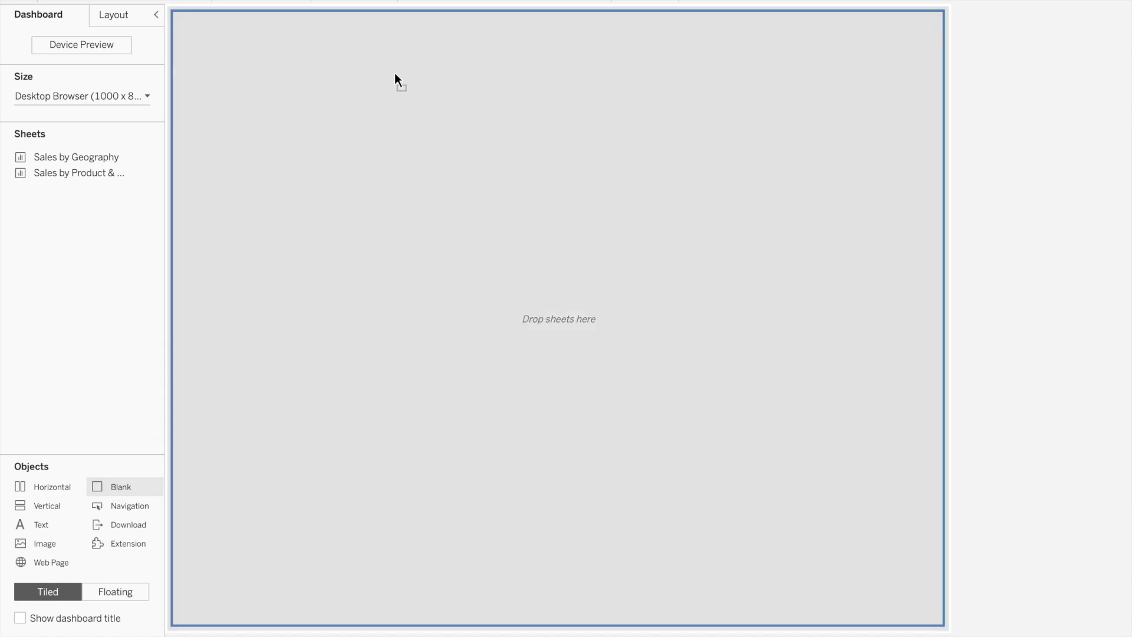
{"action": "mouse_move", "coordinate": [576, 43]}
{"action": "left_mouse_down"}
{"action": "mouse_move", "coordinate": [589, 399]}
{"action": "mouse_move", "coordinate": [609, 12]}
{"action": "mouse_move", "coordinate": [619, 45]}
{"action": "mouse_move", "coordinate": [639, 28]}
{"action": "left_mouse_up"}
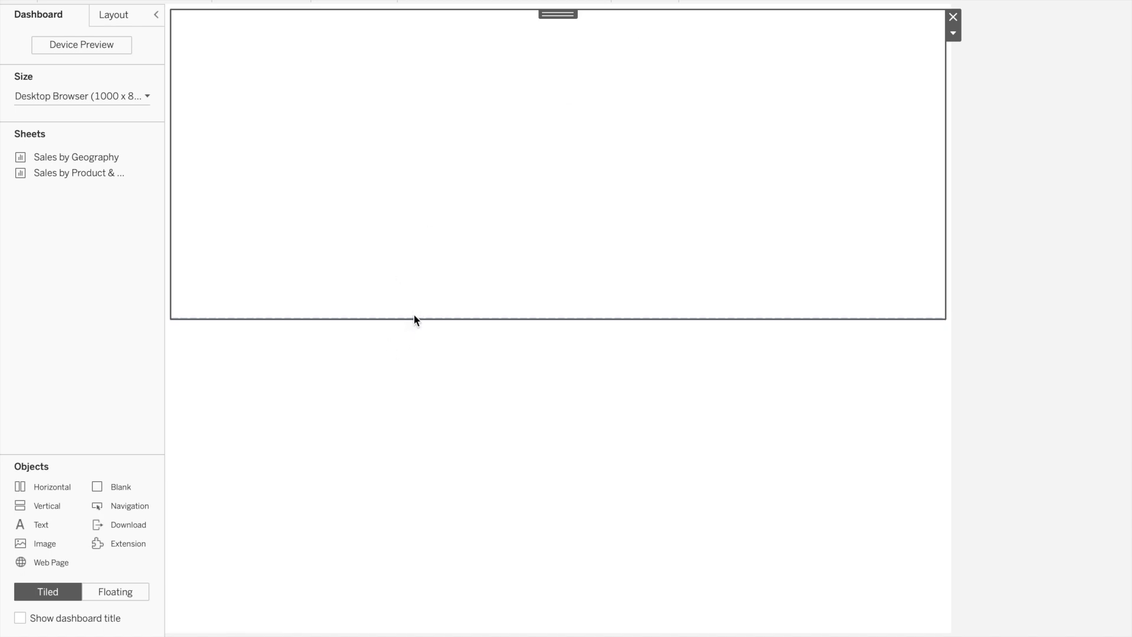
{"action": "left_click_drag", "start_coordinate": [414, 318], "coordinate": [487, 104]}
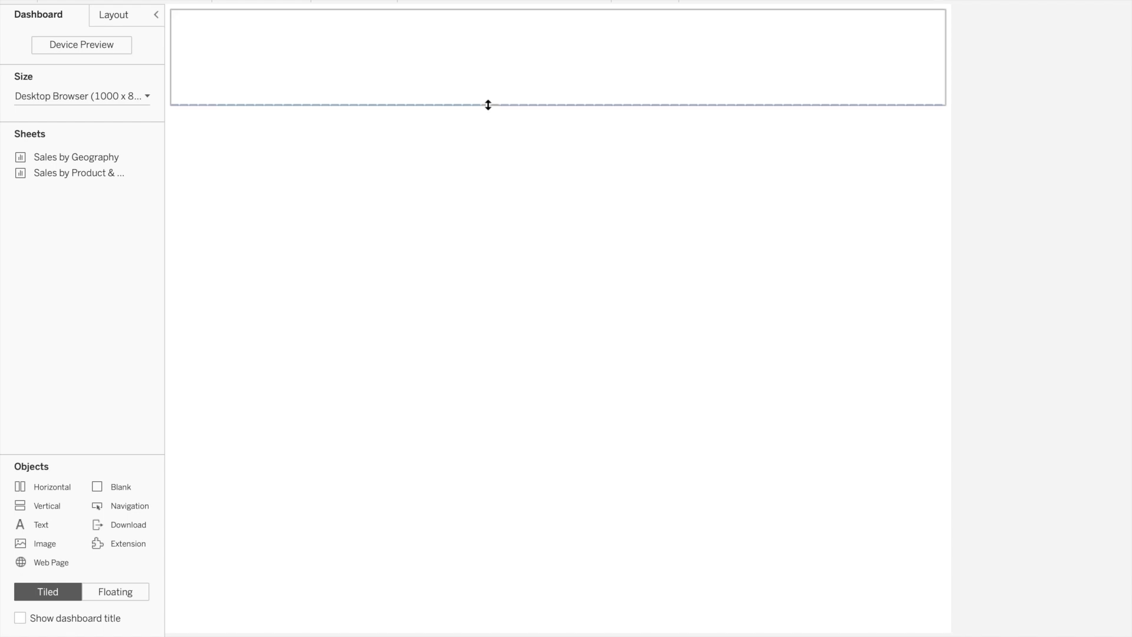
Step: Place the Sales by Geography sheet in the container area below the blank strip
{"action": "left_click", "coordinate": [381, 332]}
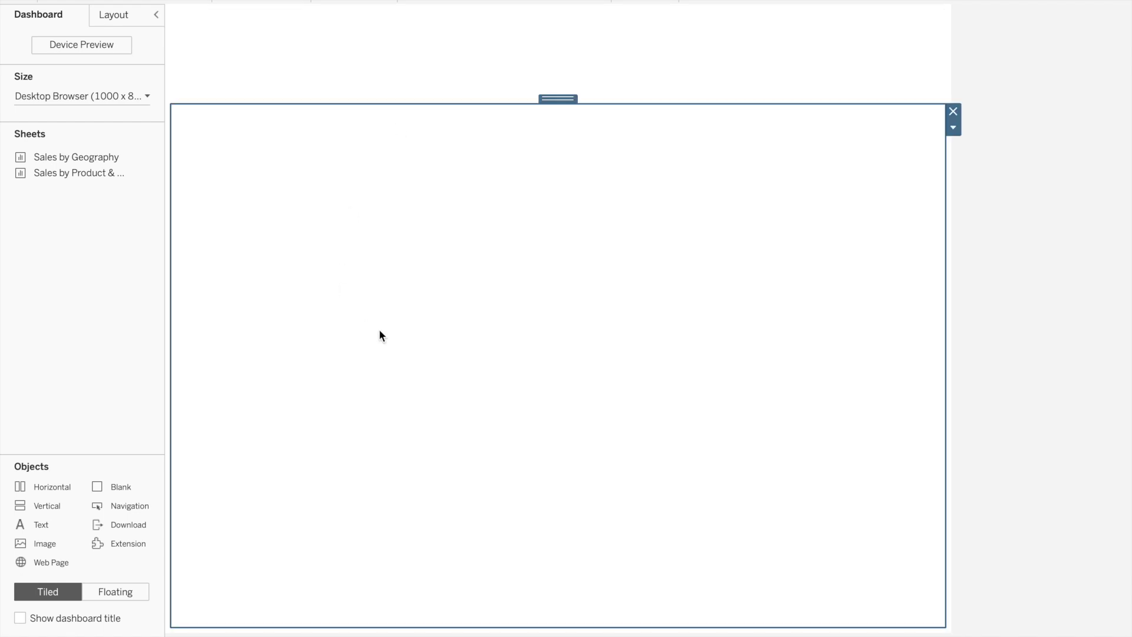
{"action": "mouse_move", "coordinate": [67, 164]}
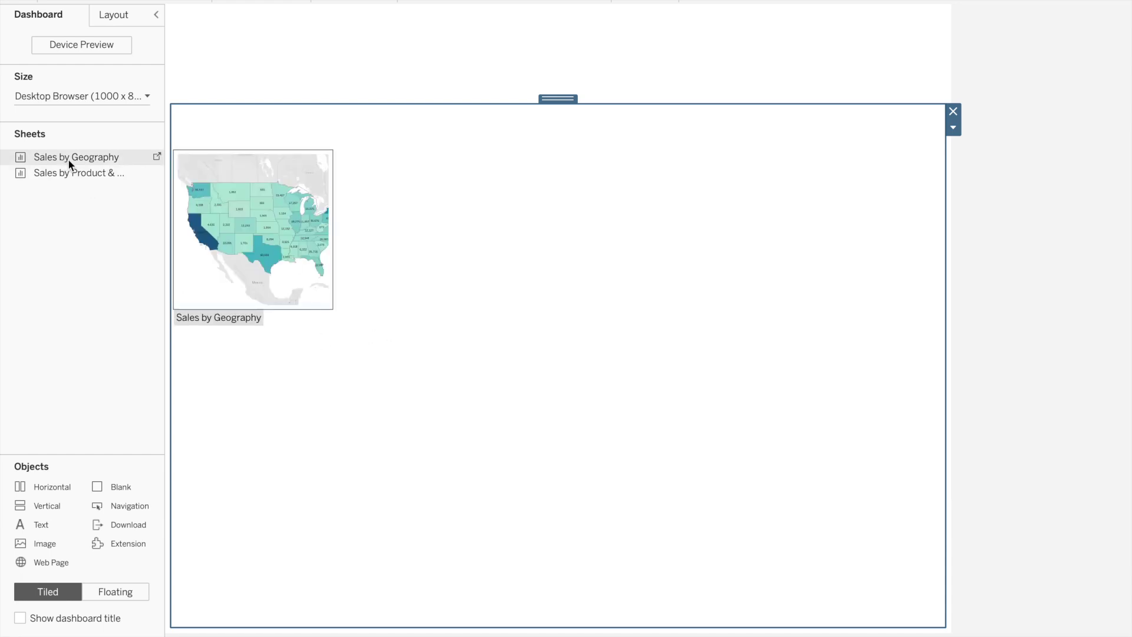
{"action": "left_click_drag", "start_coordinate": [69, 158], "coordinate": [459, 226]}
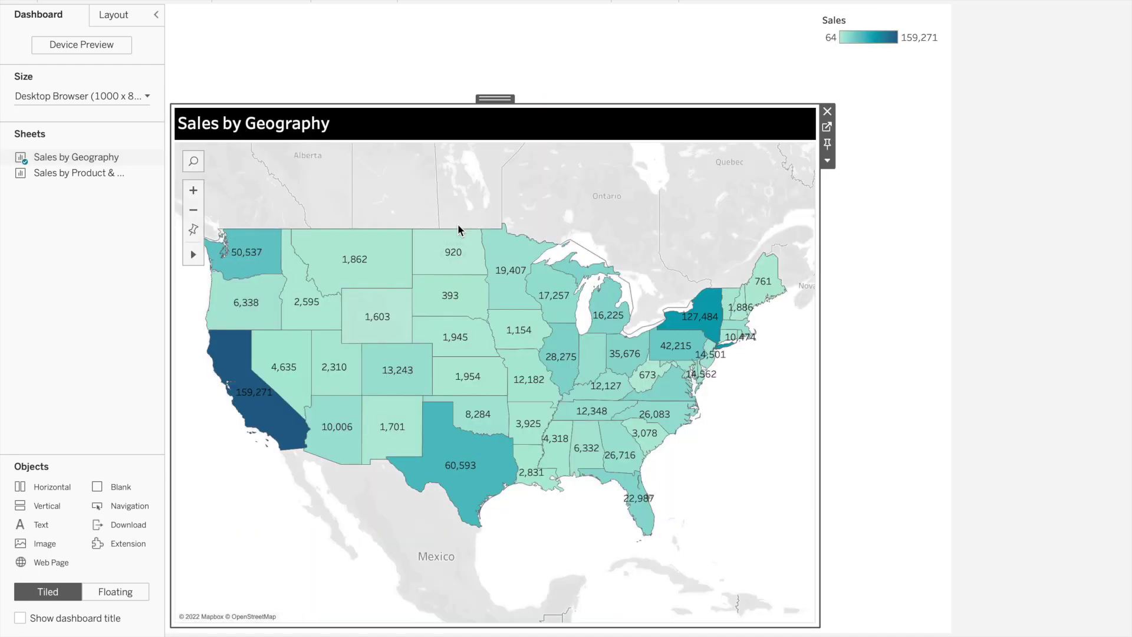
Step: Float the Sales legend at the map's lower right and set new objects to Floating
{"action": "left_click", "coordinate": [896, 27]}
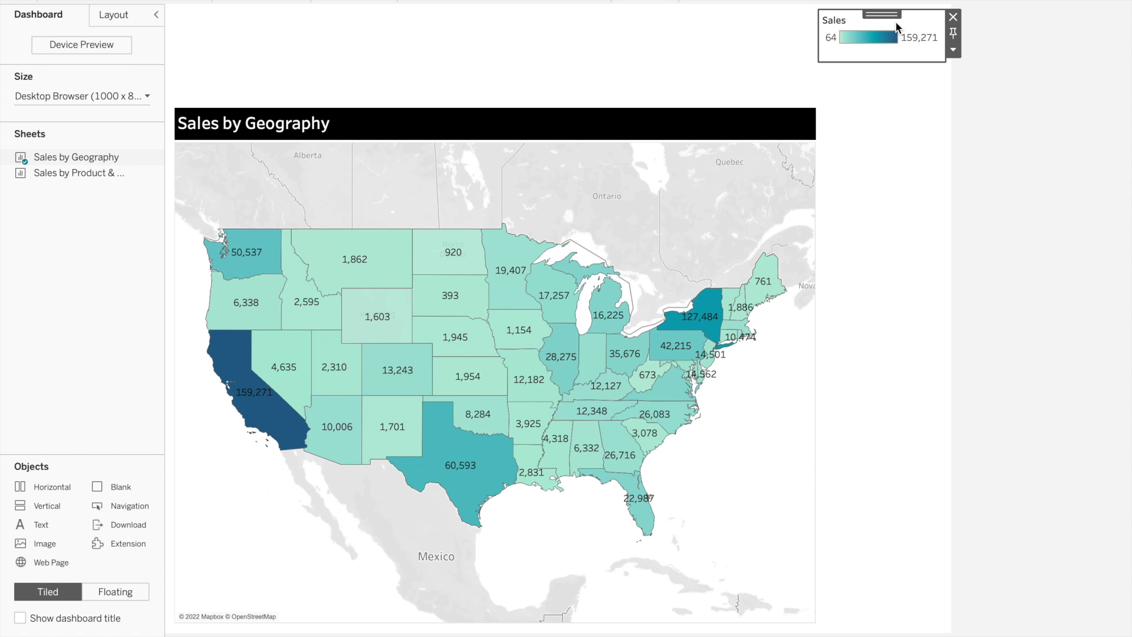
{"action": "left_click", "coordinate": [956, 50]}
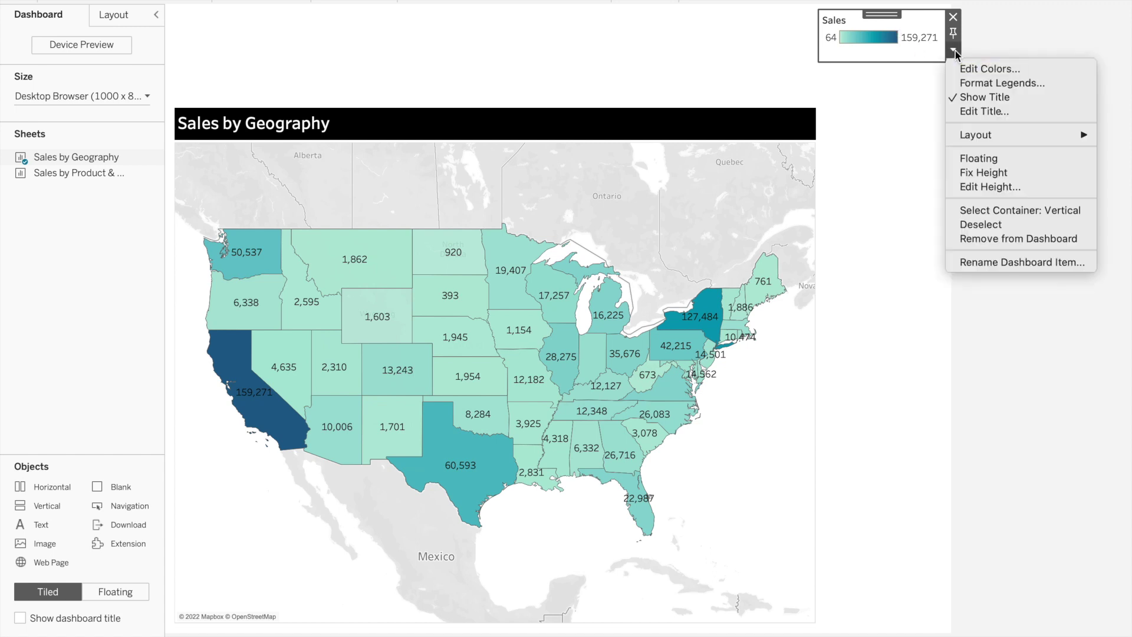
{"action": "left_click", "coordinate": [1004, 160]}
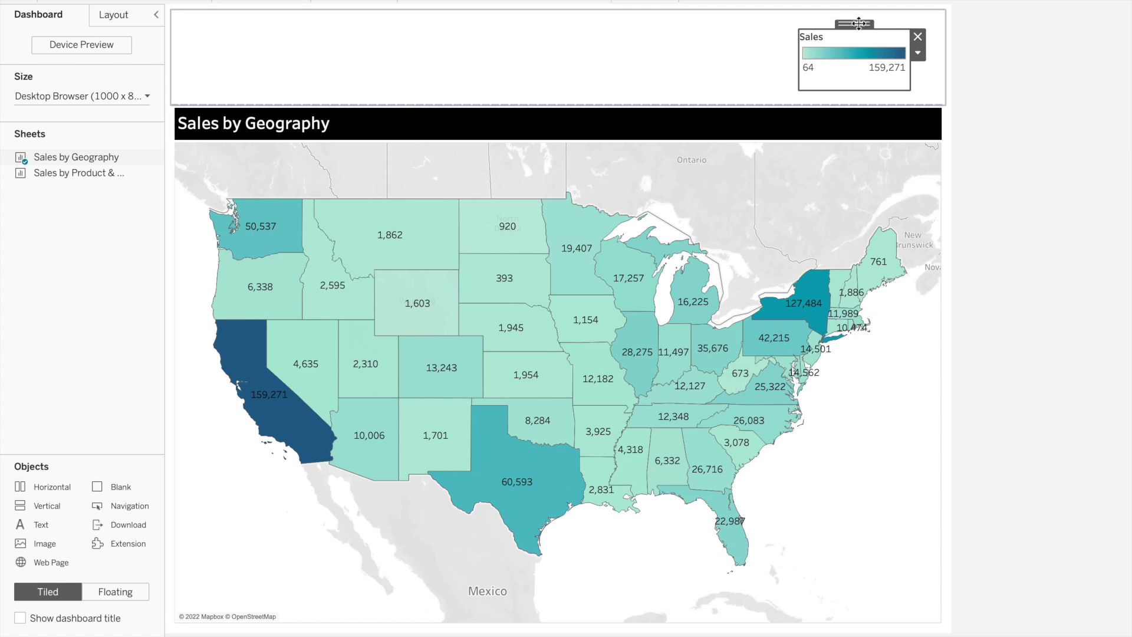
{"action": "left_click_drag", "start_coordinate": [859, 23], "coordinate": [855, 530]}
{"action": "left_click", "coordinate": [1027, 461]}
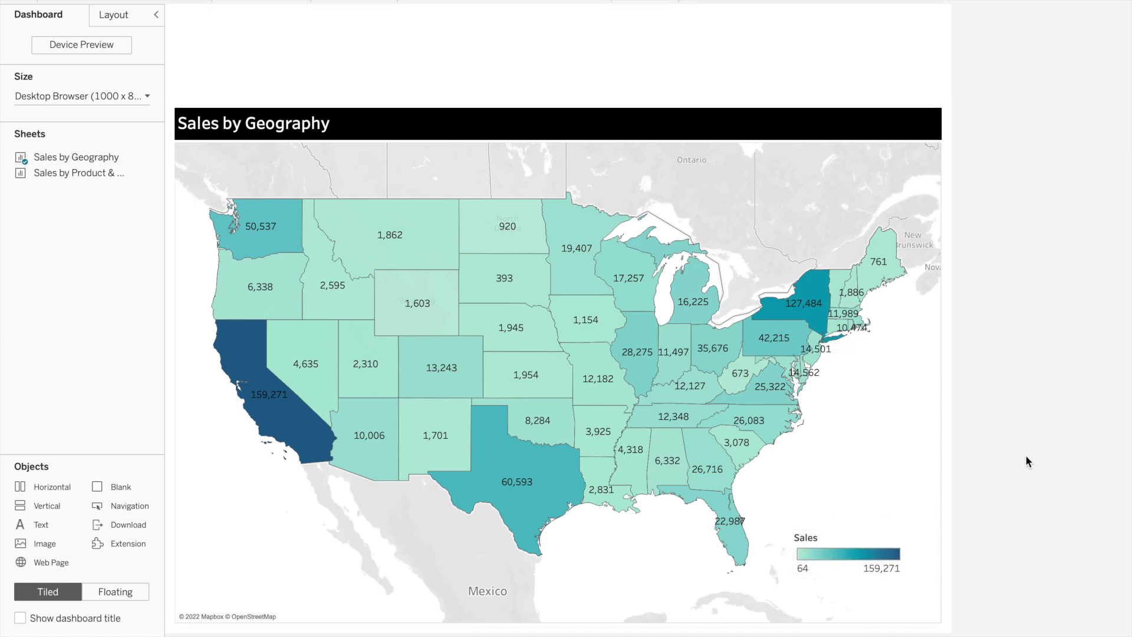
{"action": "left_click", "coordinate": [111, 597]}
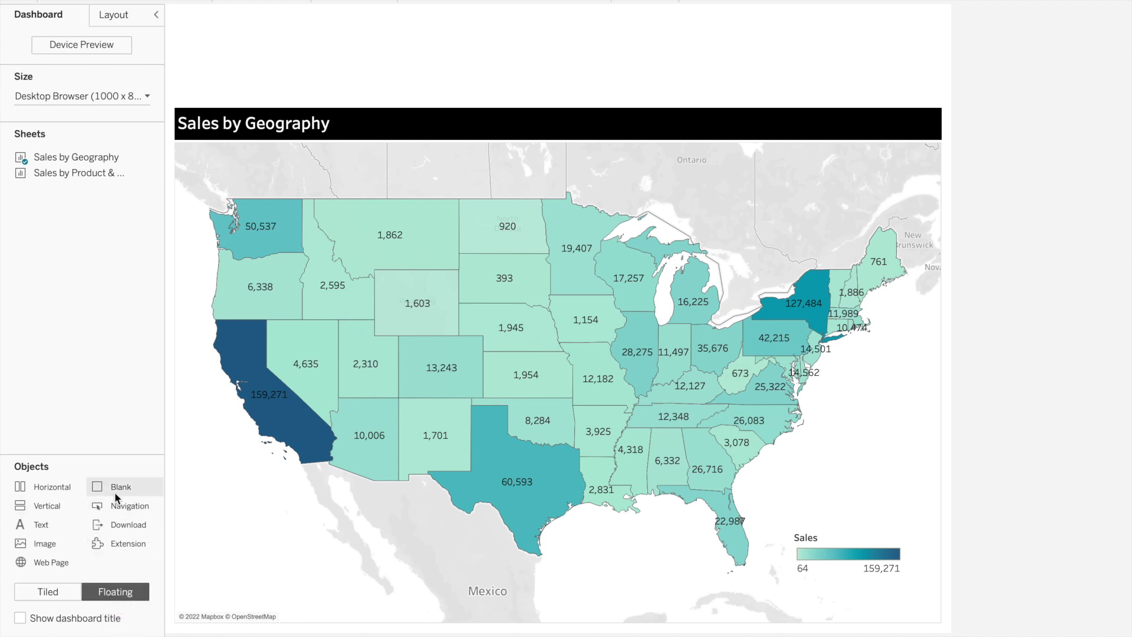
Step: Drag a floating container onto the dashboard's top-left and inspect the map's position and size
{"action": "left_click_drag", "start_coordinate": [52, 486], "coordinate": [173, 106]}
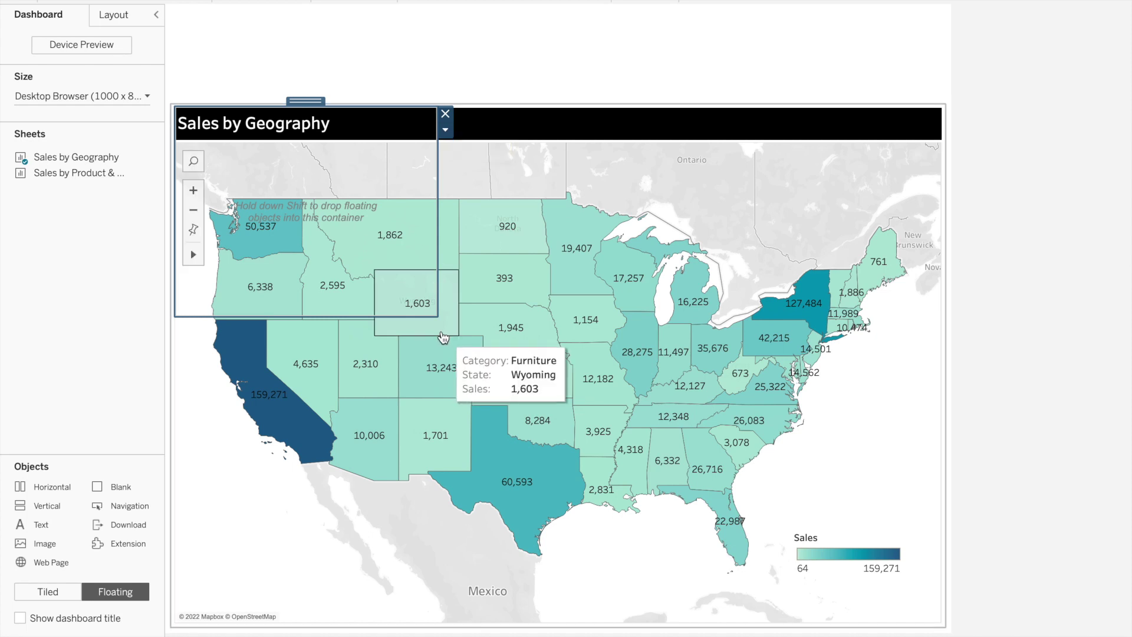
{"action": "left_click", "coordinate": [658, 116]}
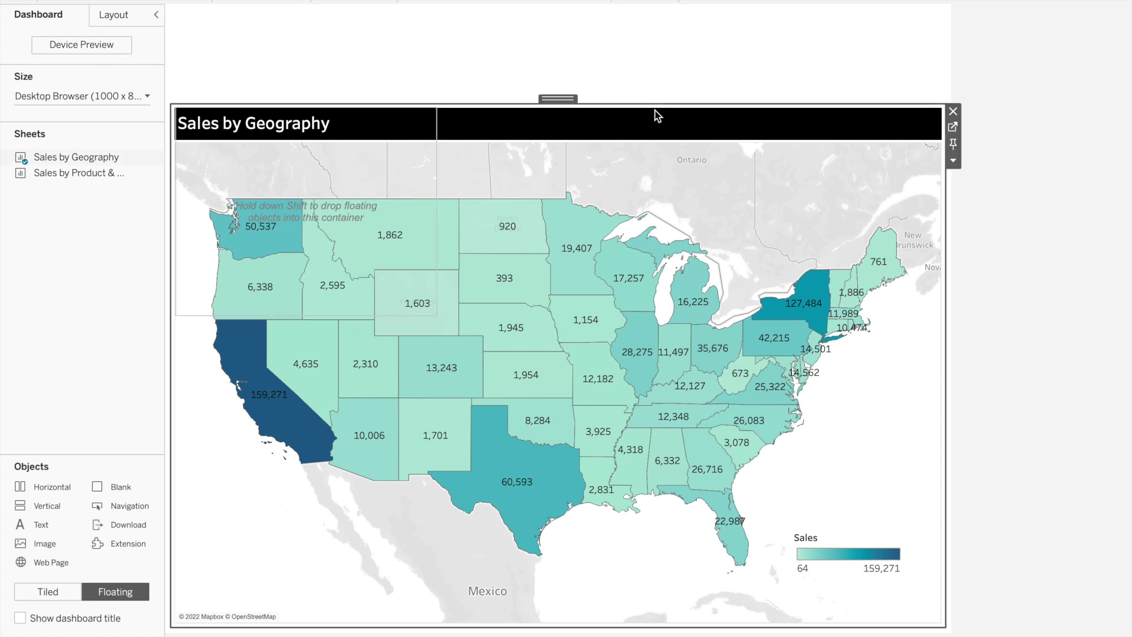
{"action": "left_click", "coordinate": [400, 158]}
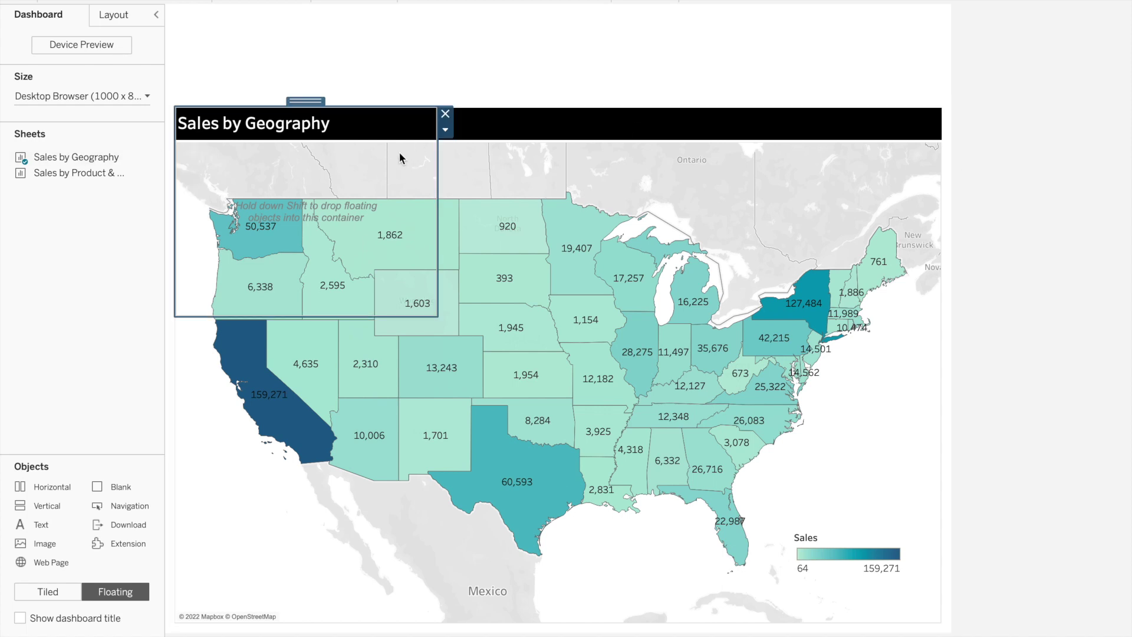
{"action": "left_click", "coordinate": [522, 126]}
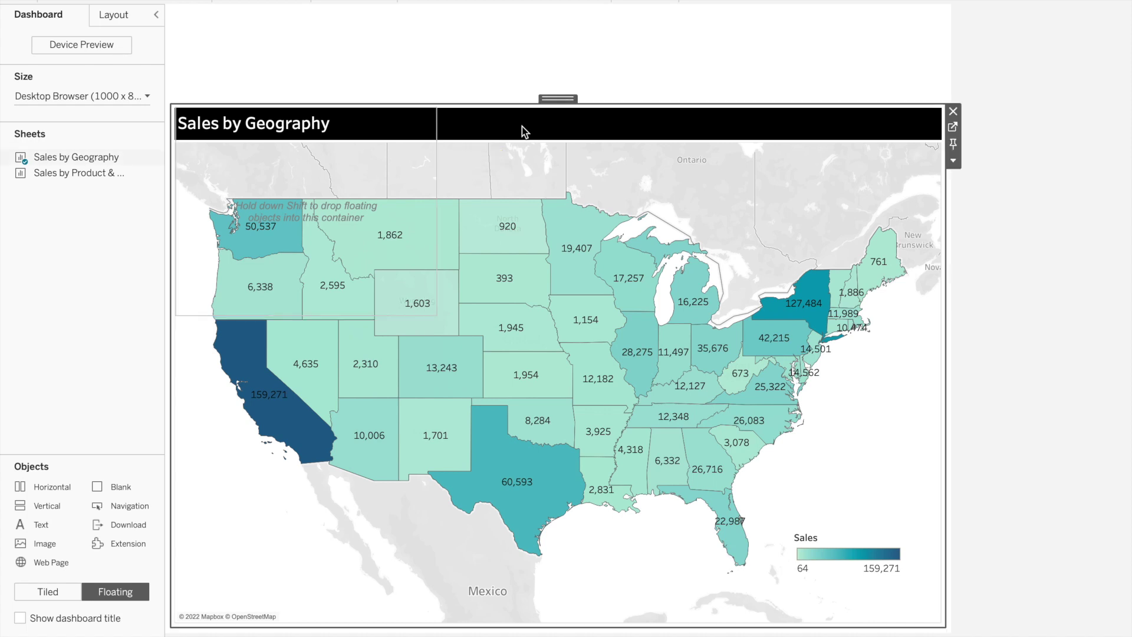
{"action": "left_click", "coordinate": [115, 20]}
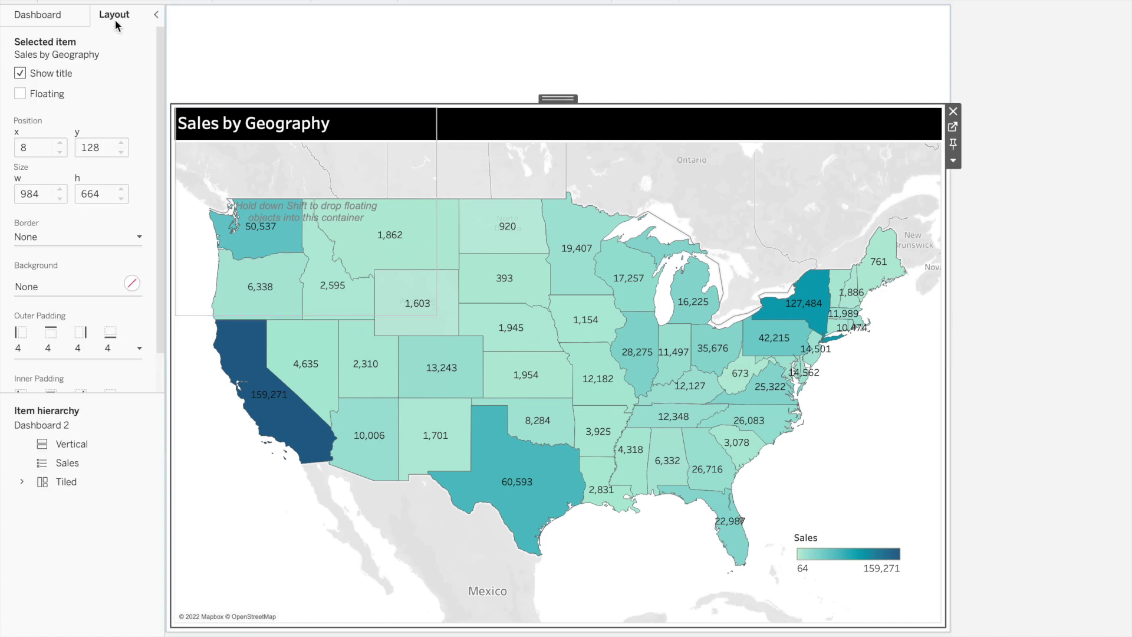
Step: Set the floating container to x 8, y 128, width 984 and height 664
{"action": "left_click", "coordinate": [281, 172]}
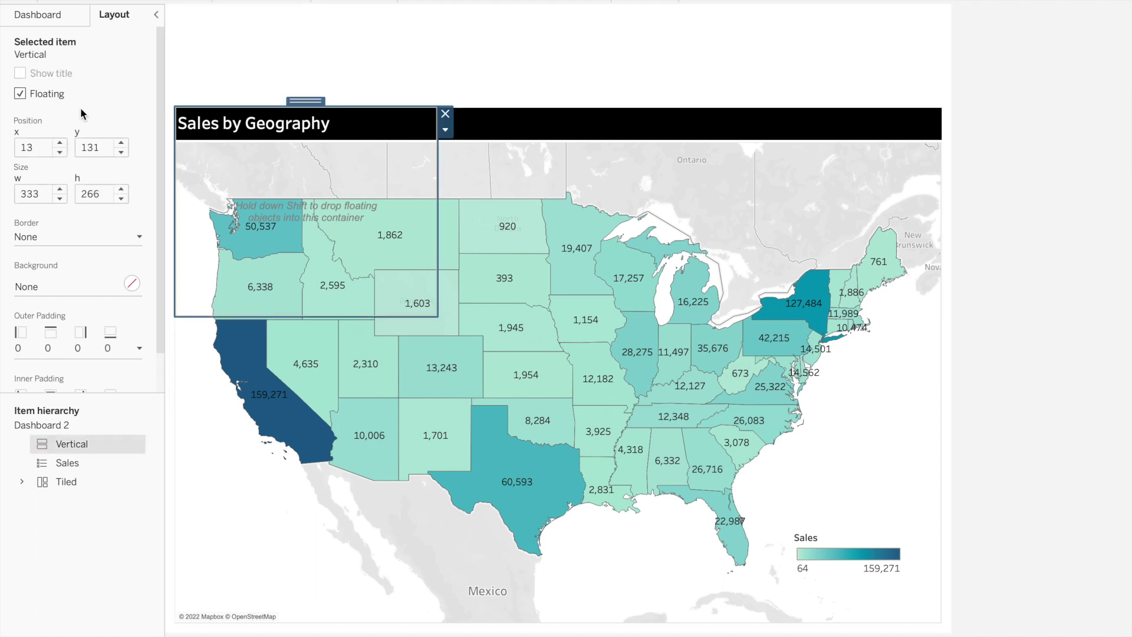
{"action": "double_click", "coordinate": [38, 146]}
{"action": "type", "text": "8"}
{"action": "key", "text": "Tab"}
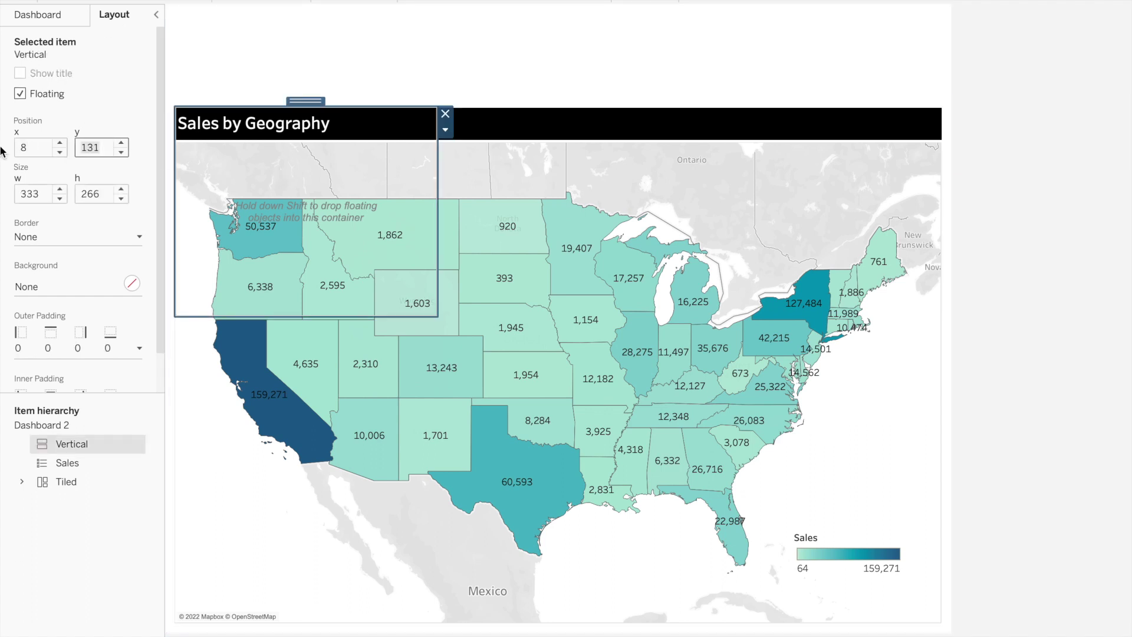
{"action": "type", "text": "128"}
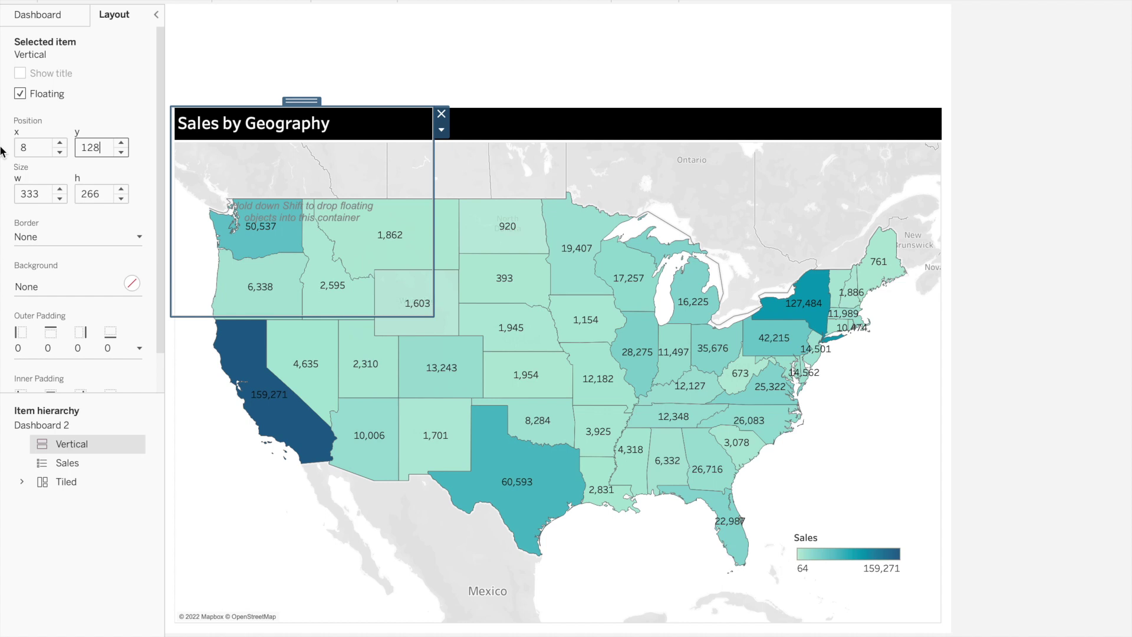
{"action": "key", "text": "Tab"}
{"action": "type", "text": "984"}
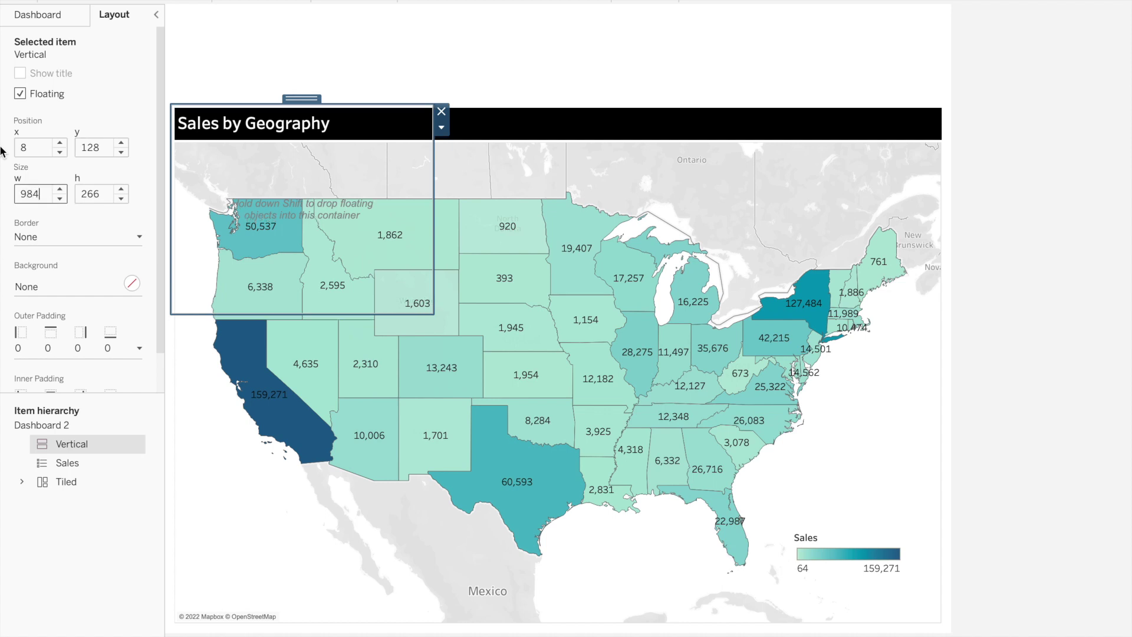
{"action": "key", "text": "Tab"}
{"action": "type", "text": "664"}
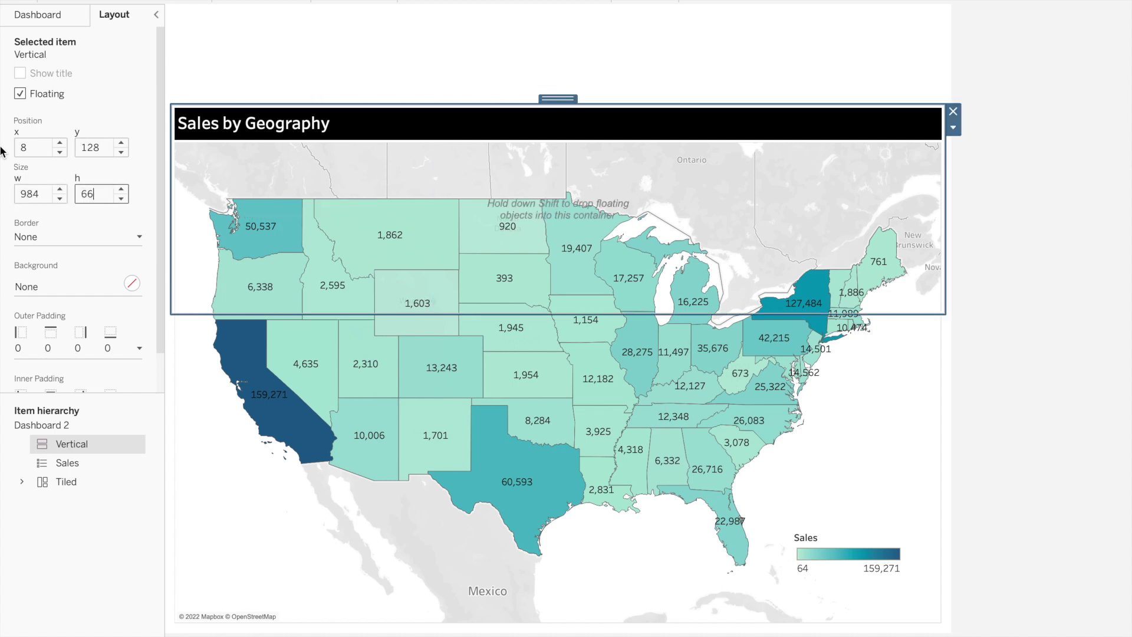
{"action": "key", "text": "Return"}
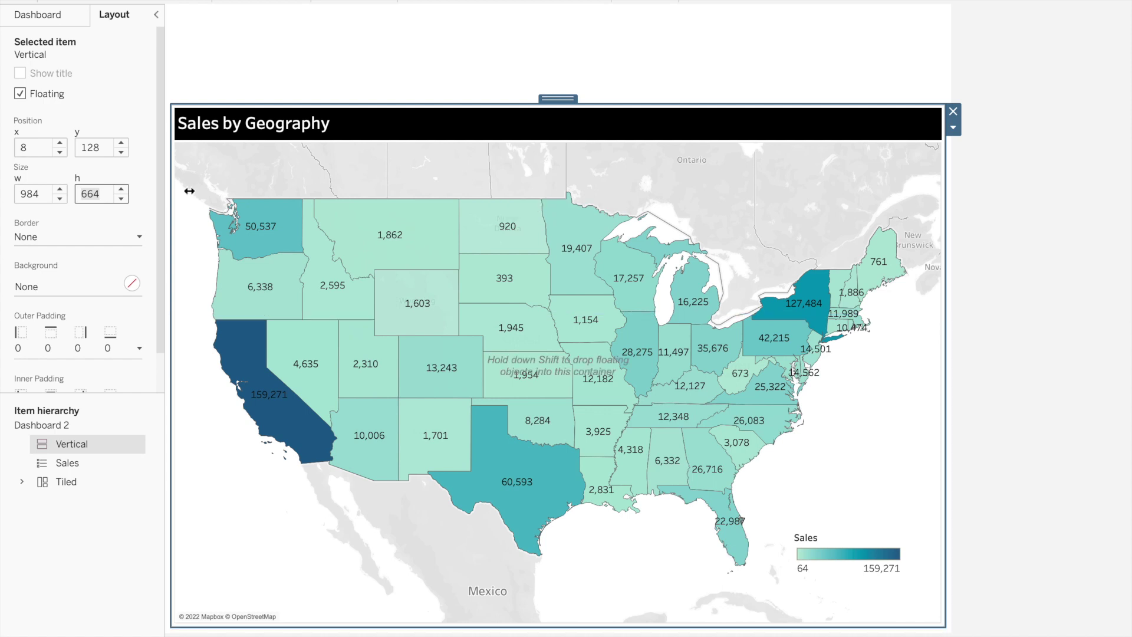
Step: Add a show/hide button to the floating container, then move it into the top strip and enlarge it
{"action": "left_click", "coordinate": [46, 19]}
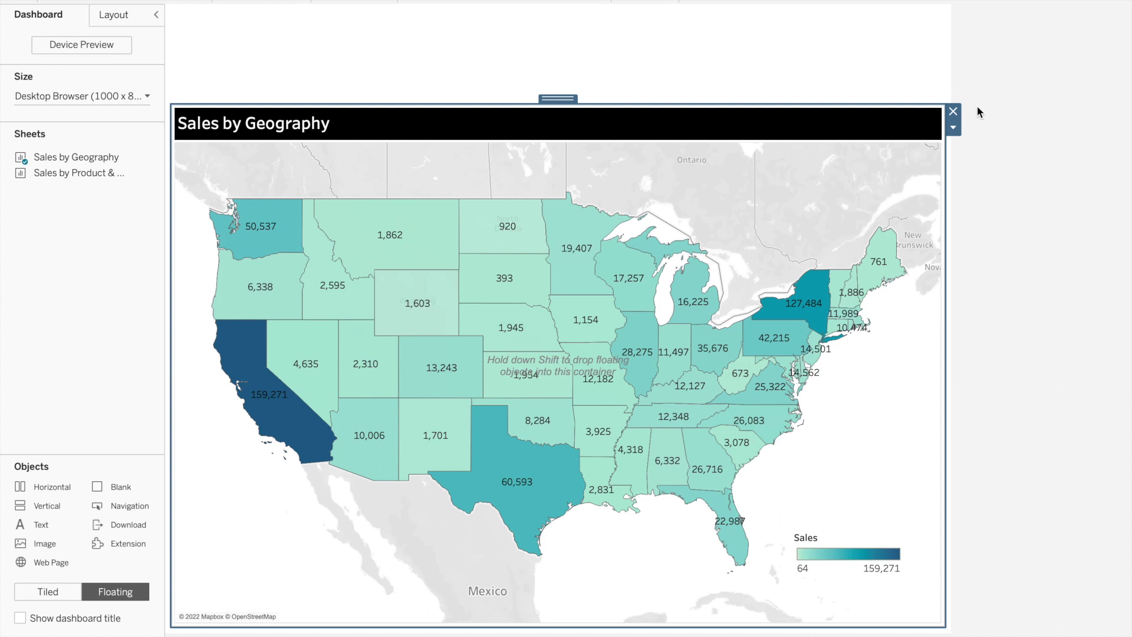
{"action": "left_click", "coordinate": [954, 129]}
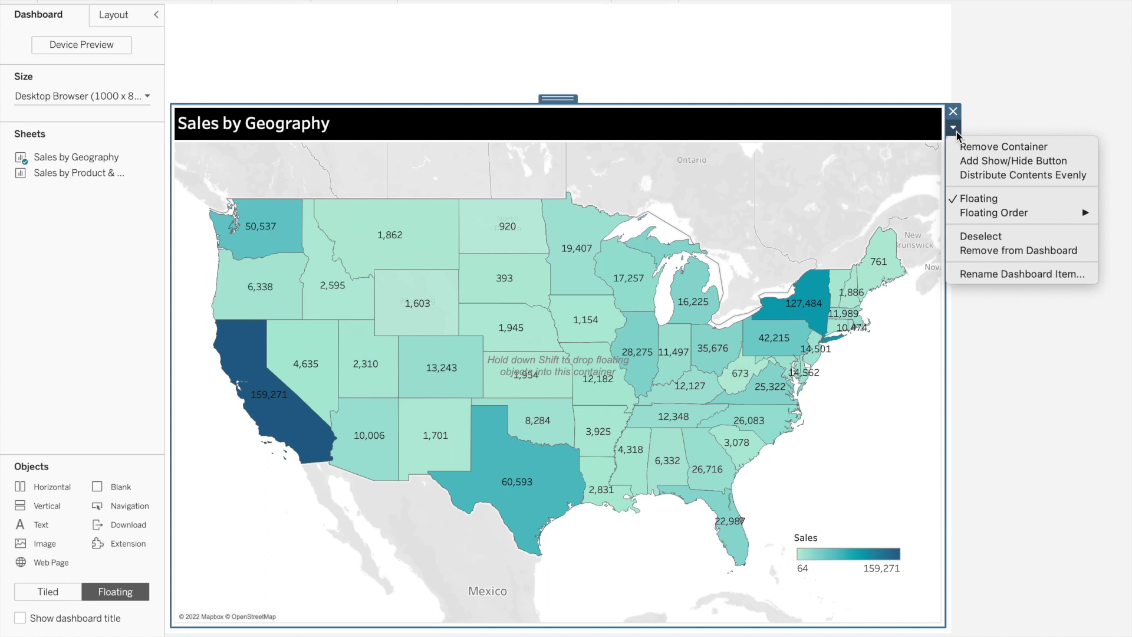
{"action": "left_click", "coordinate": [965, 161]}
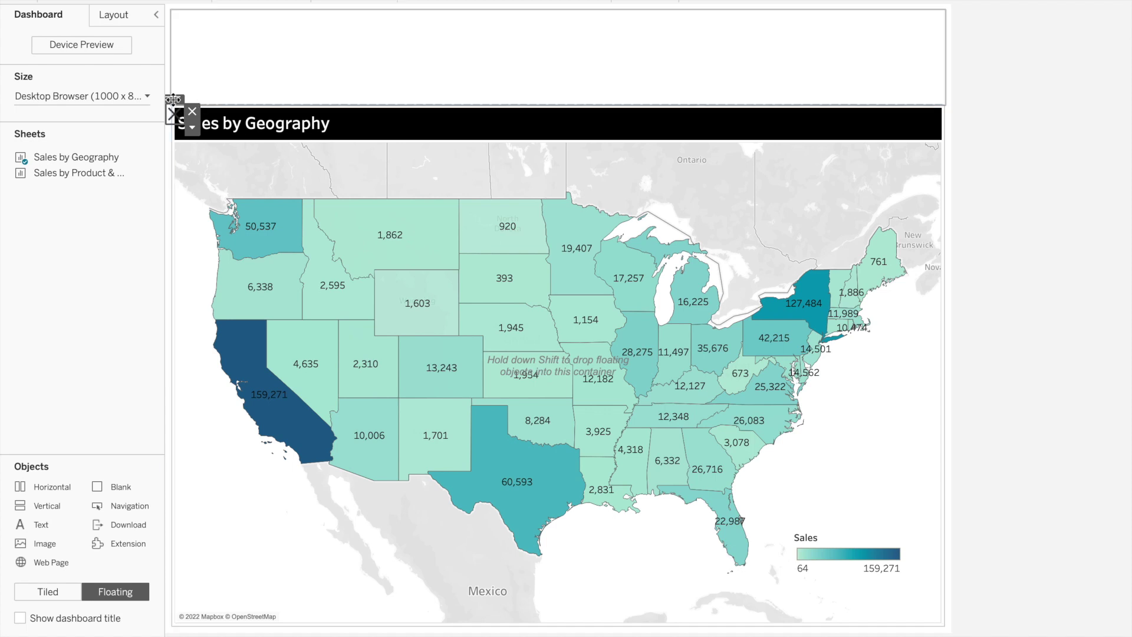
{"action": "left_click_drag", "start_coordinate": [173, 99], "coordinate": [470, 32]}
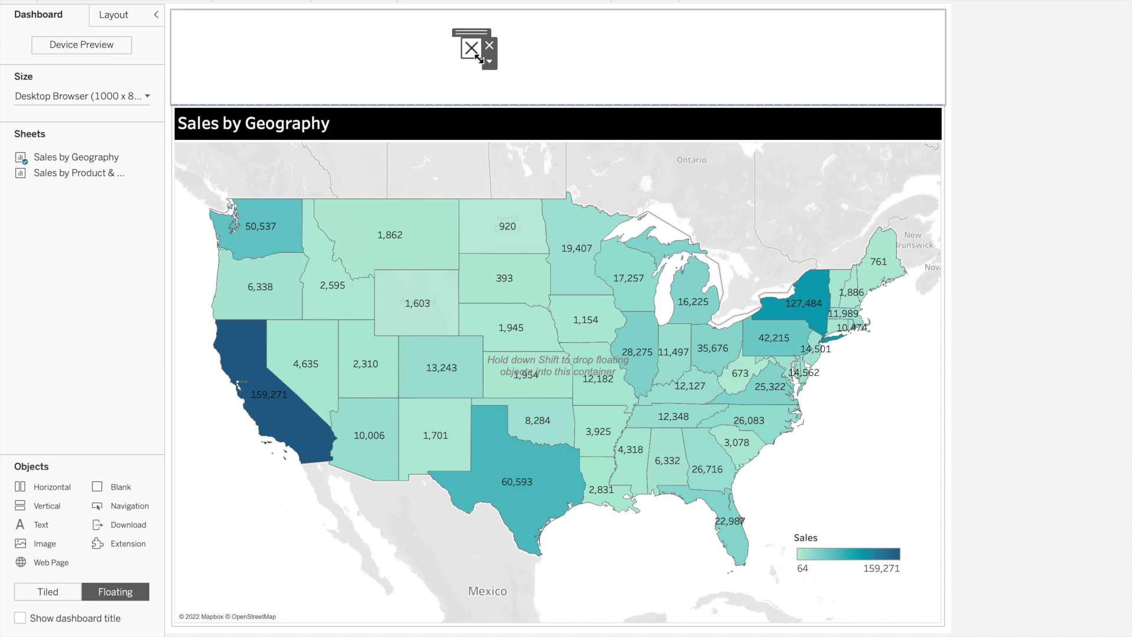
{"action": "left_click_drag", "start_coordinate": [479, 59], "coordinate": [621, 72]}
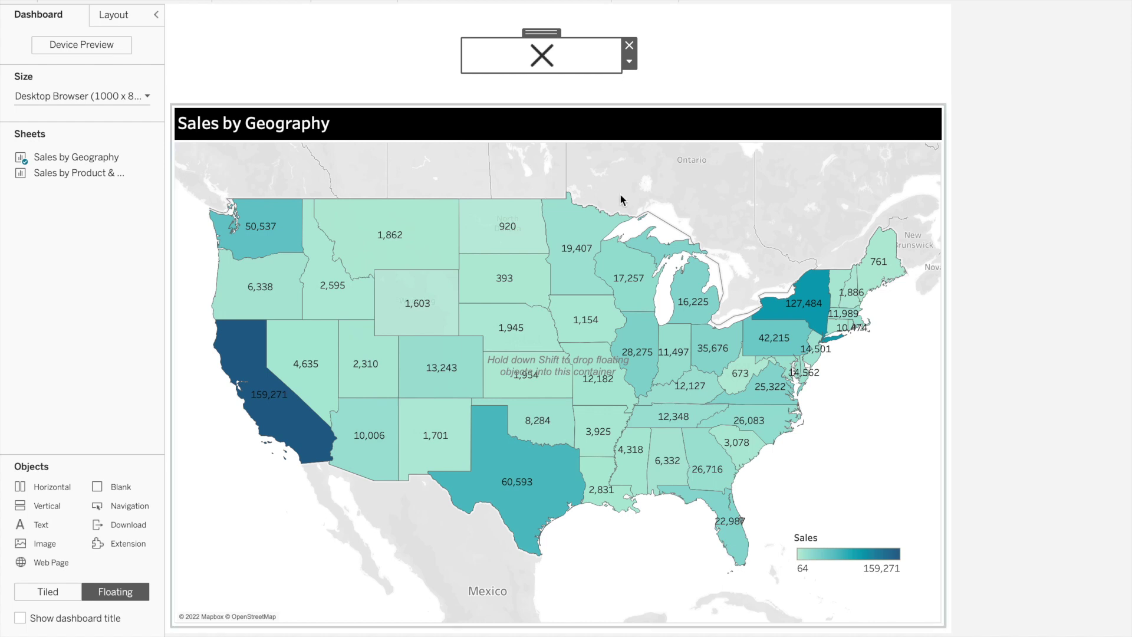
{"action": "left_click", "coordinate": [684, 194]}
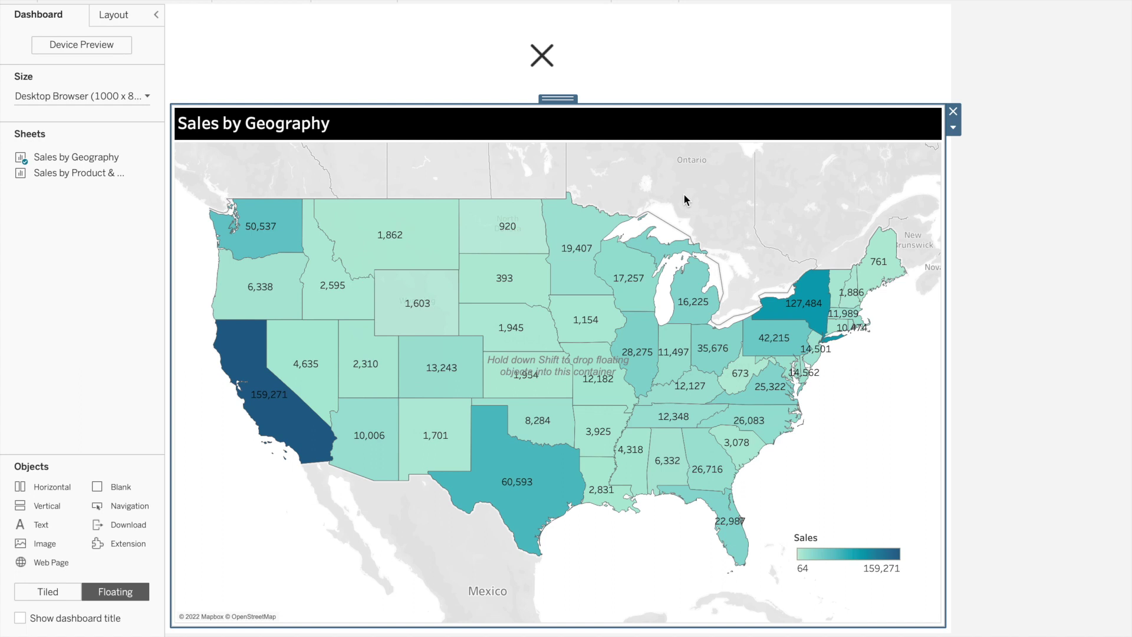
{"action": "left_click", "coordinate": [113, 16]}
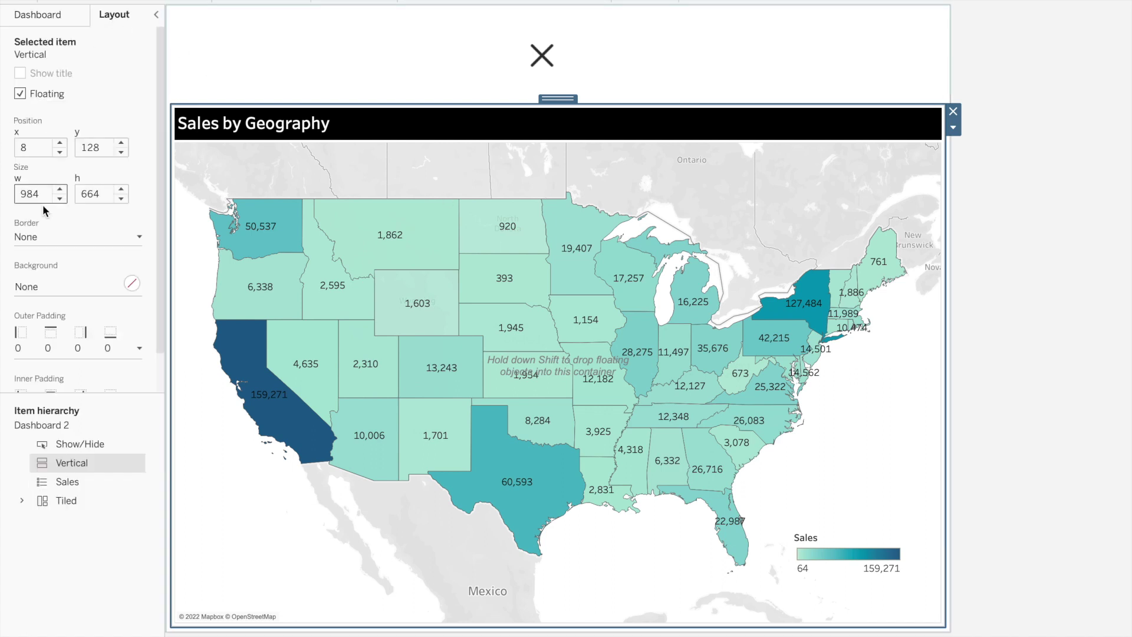
Step: Give the floating container an opaque white background so the map is hidden
{"action": "left_click", "coordinate": [133, 283]}
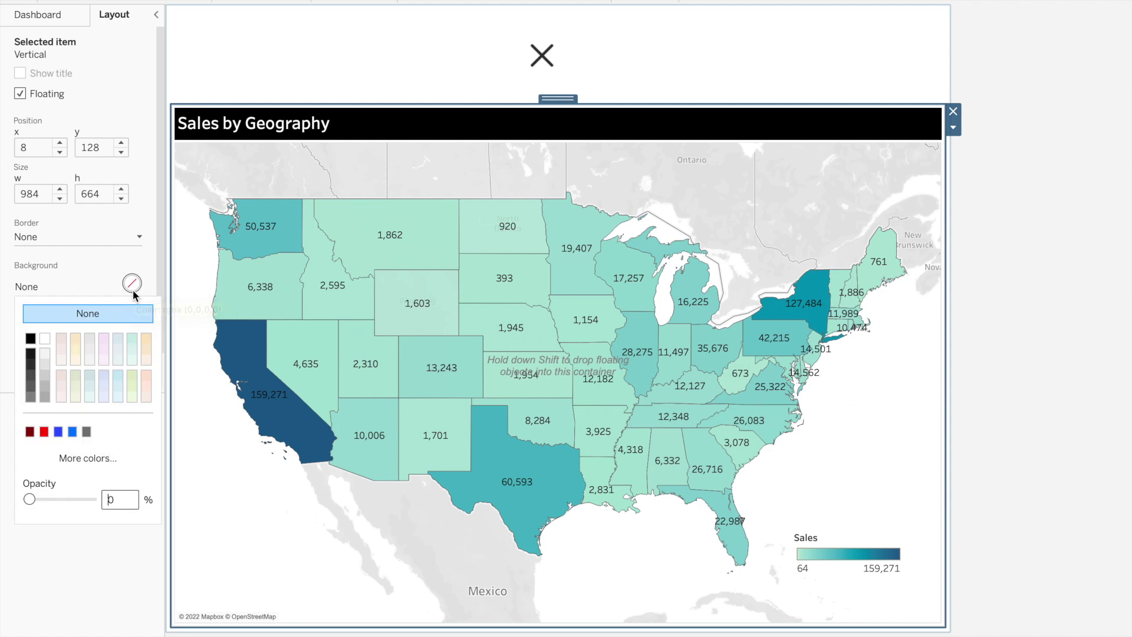
{"action": "left_click", "coordinate": [45, 339]}
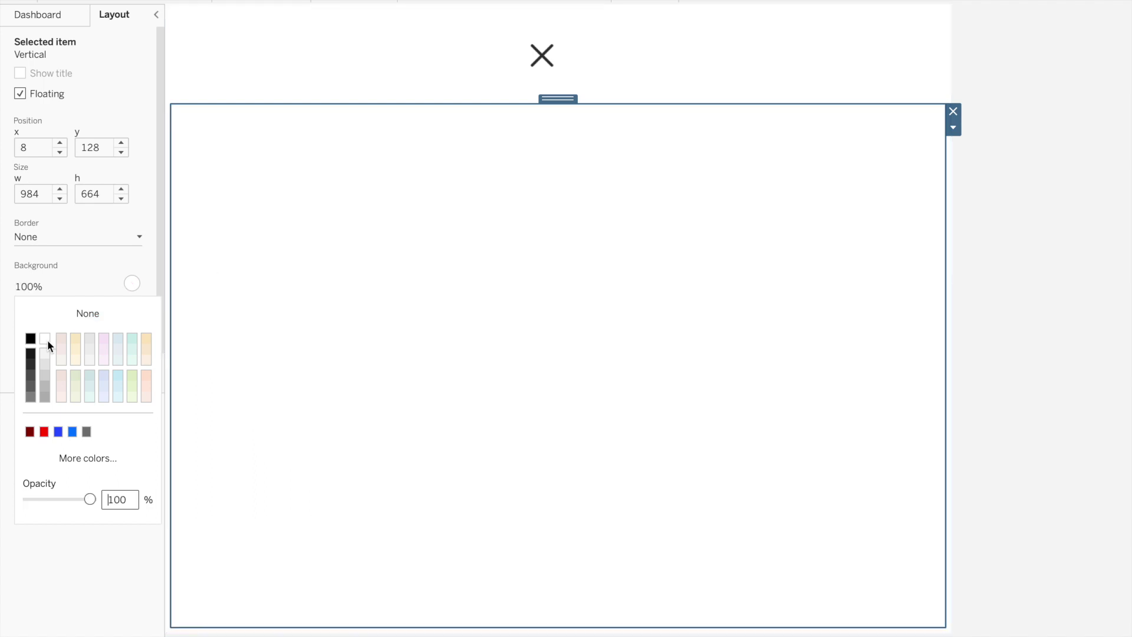
{"action": "left_click", "coordinate": [42, 14]}
{"action": "double_click", "coordinate": [90, 175]}
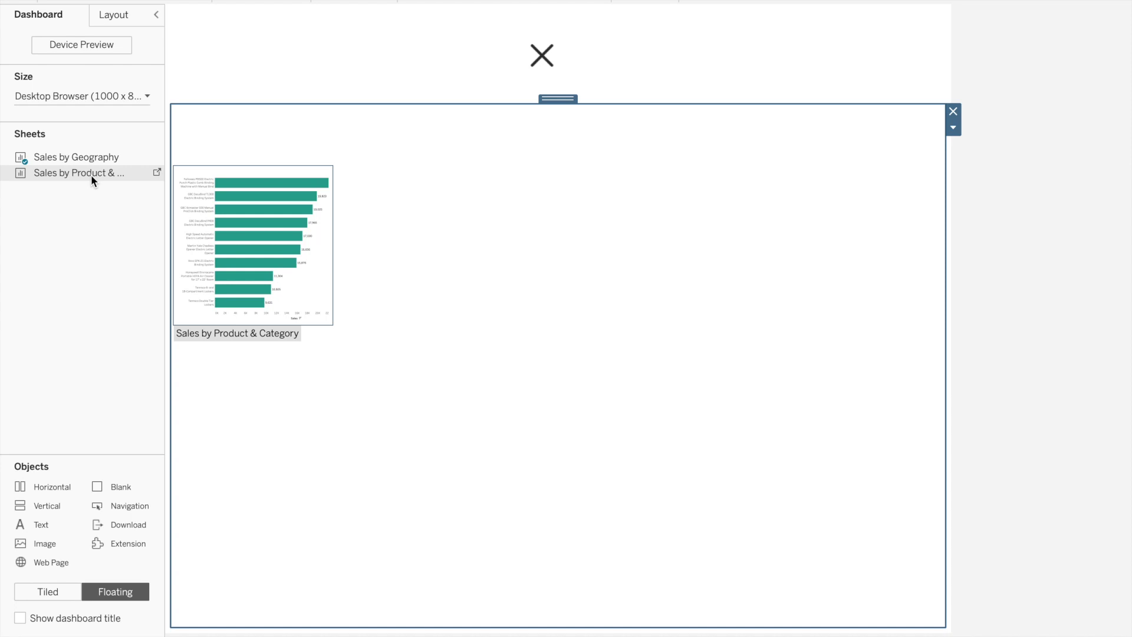
Step: Place the Sales by Product & Category chart in the container, with its Category filter above it
{"action": "left_click_drag", "start_coordinate": [91, 174], "coordinate": [426, 200]}
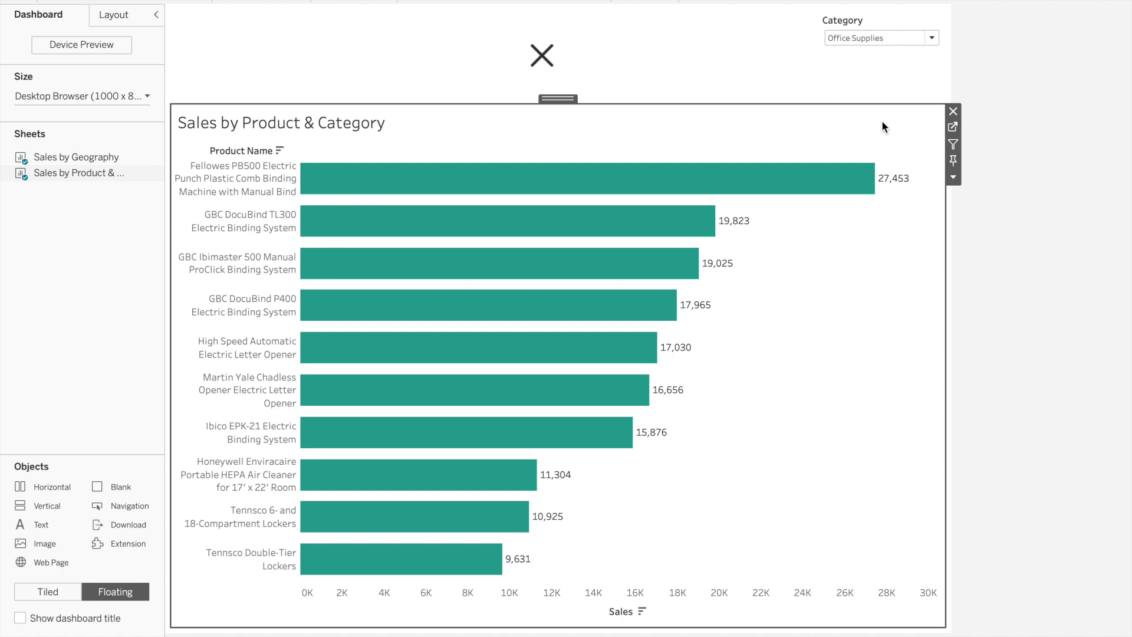
{"action": "left_click", "coordinate": [877, 18]}
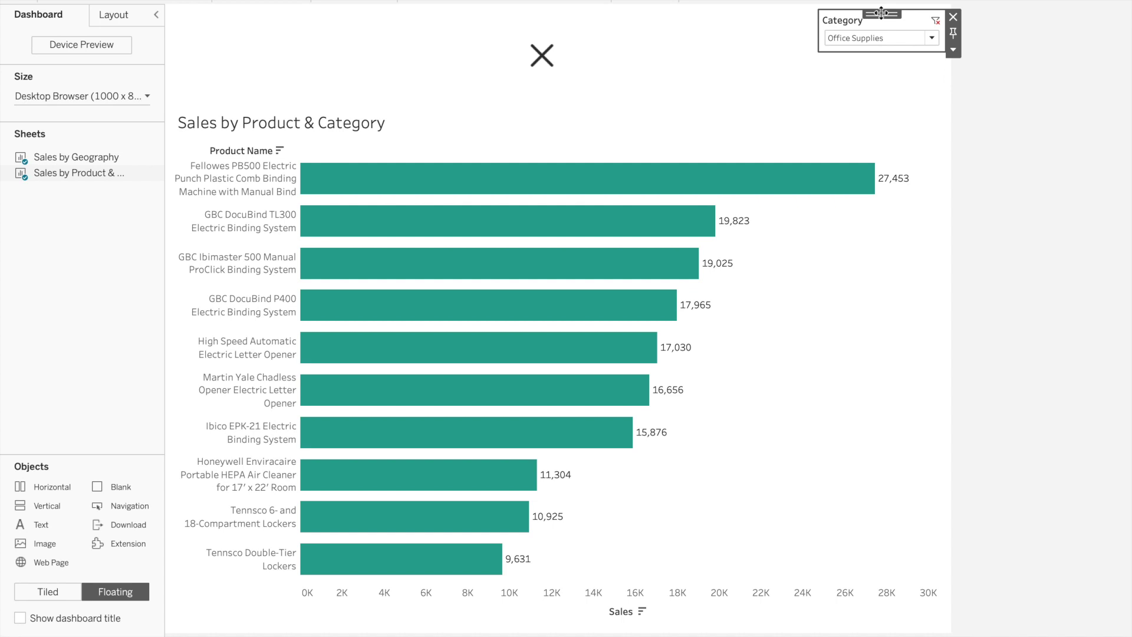
{"action": "left_click_drag", "start_coordinate": [881, 13], "coordinate": [788, 147]}
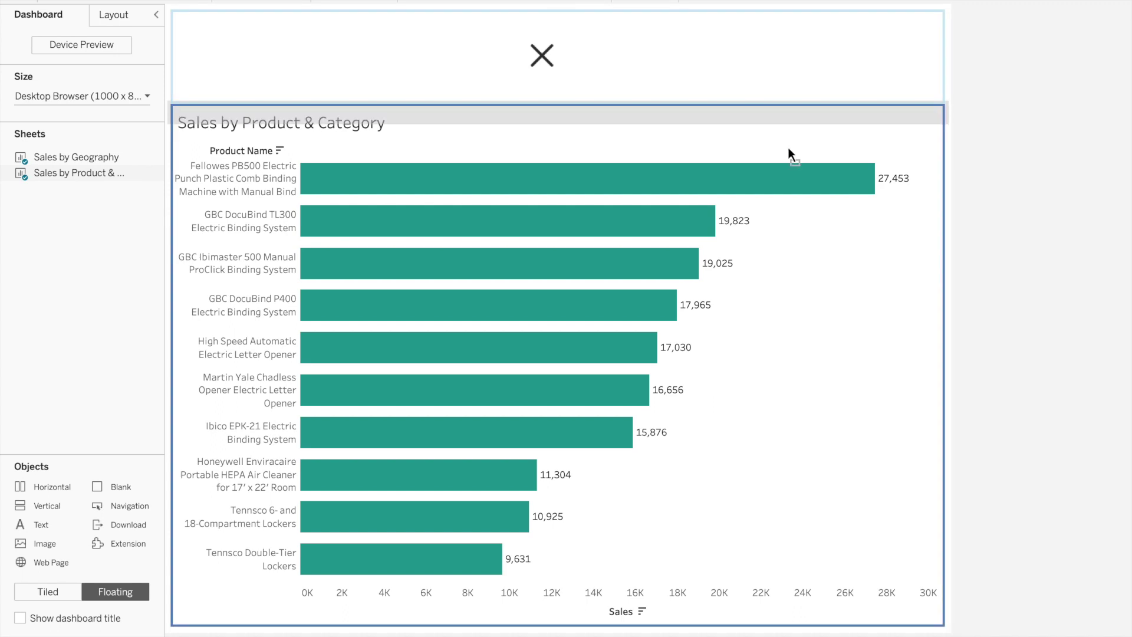
{"action": "left_click_drag", "start_coordinate": [788, 154], "coordinate": [788, 147]}
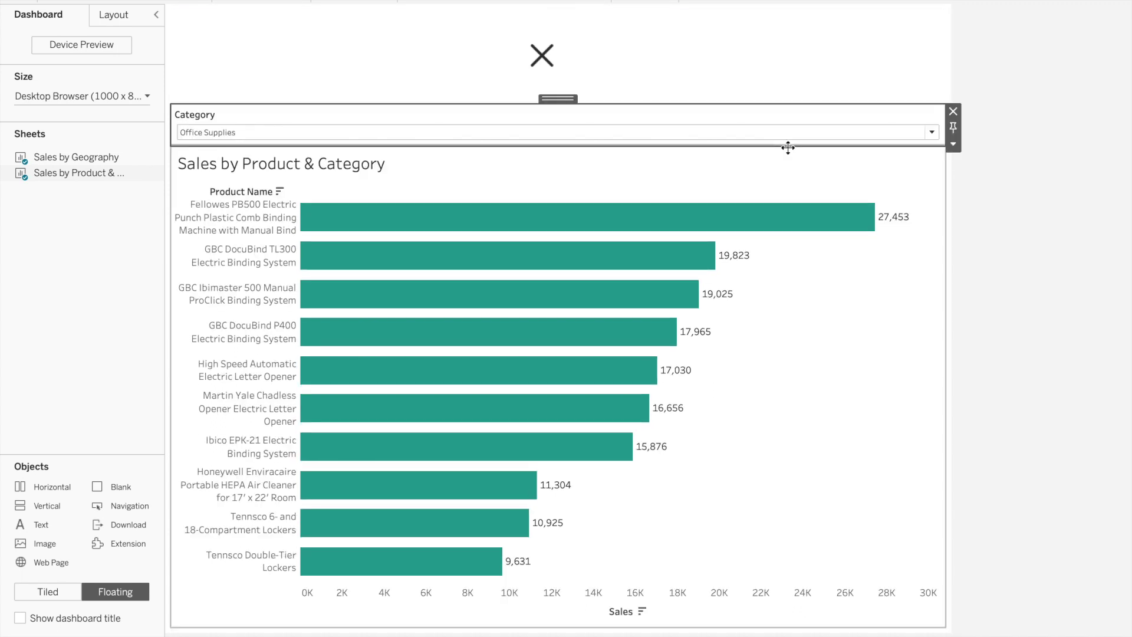
{"action": "left_click", "coordinate": [954, 144]}
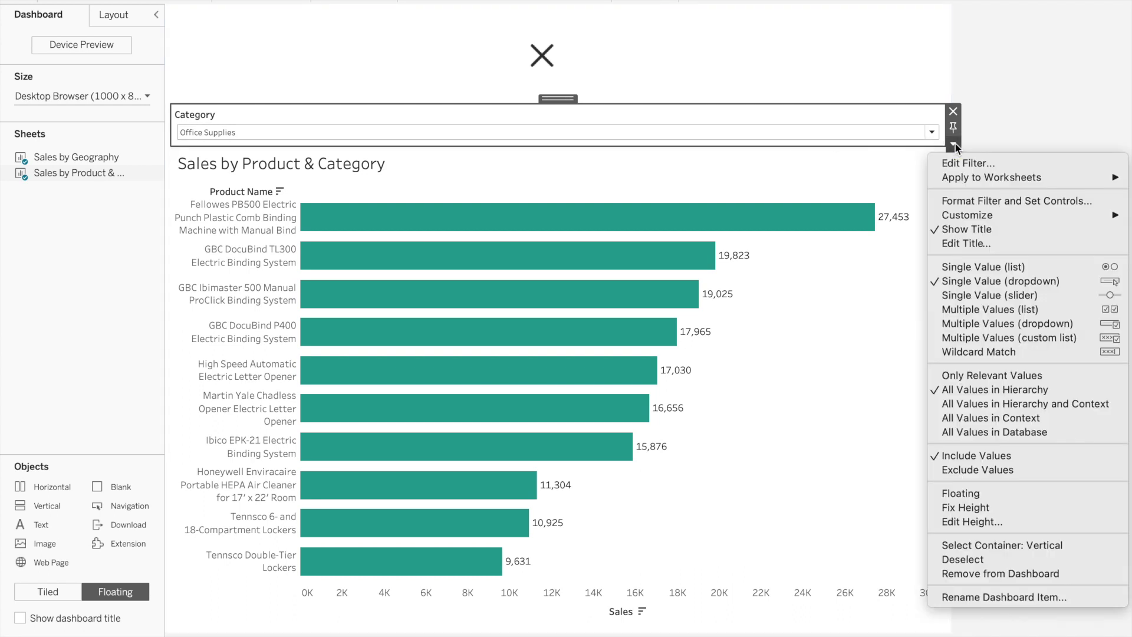
{"action": "left_click", "coordinate": [991, 546]}
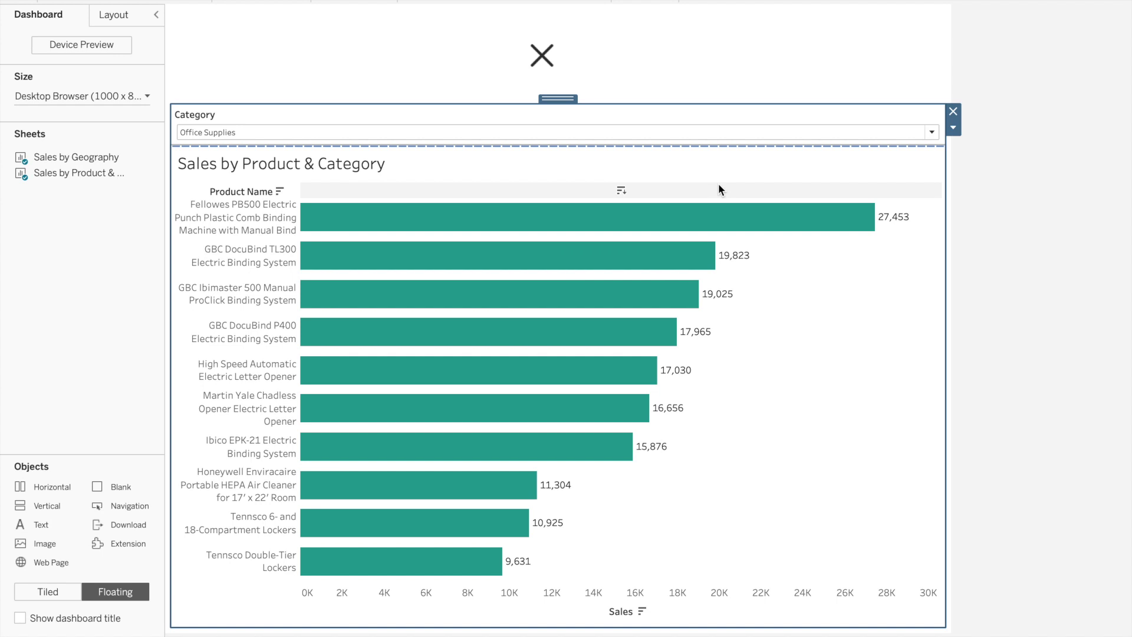
{"action": "left_click", "coordinate": [1039, 210]}
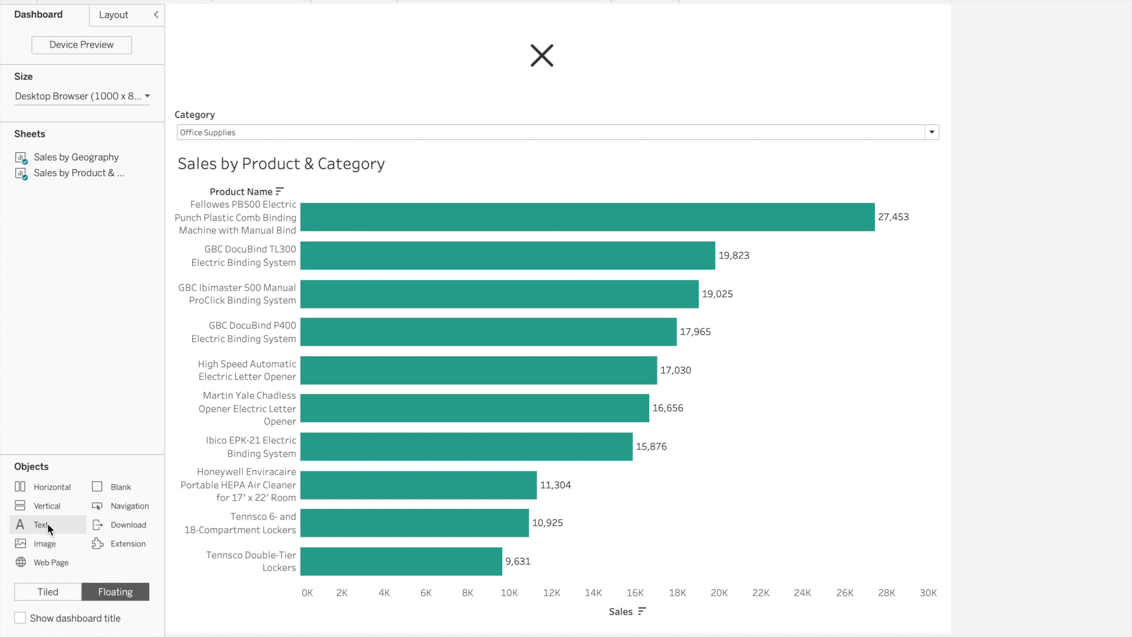
Step: Add a 'Sales by Product & Category' text title in bold white 16-point type above the filter
{"action": "mouse_move", "coordinate": [47, 506]}
{"action": "left_mouse_down"}
{"action": "mouse_move", "coordinate": [392, 172]}
{"action": "mouse_move", "coordinate": [416, 116]}
{"action": "left_mouse_up"}
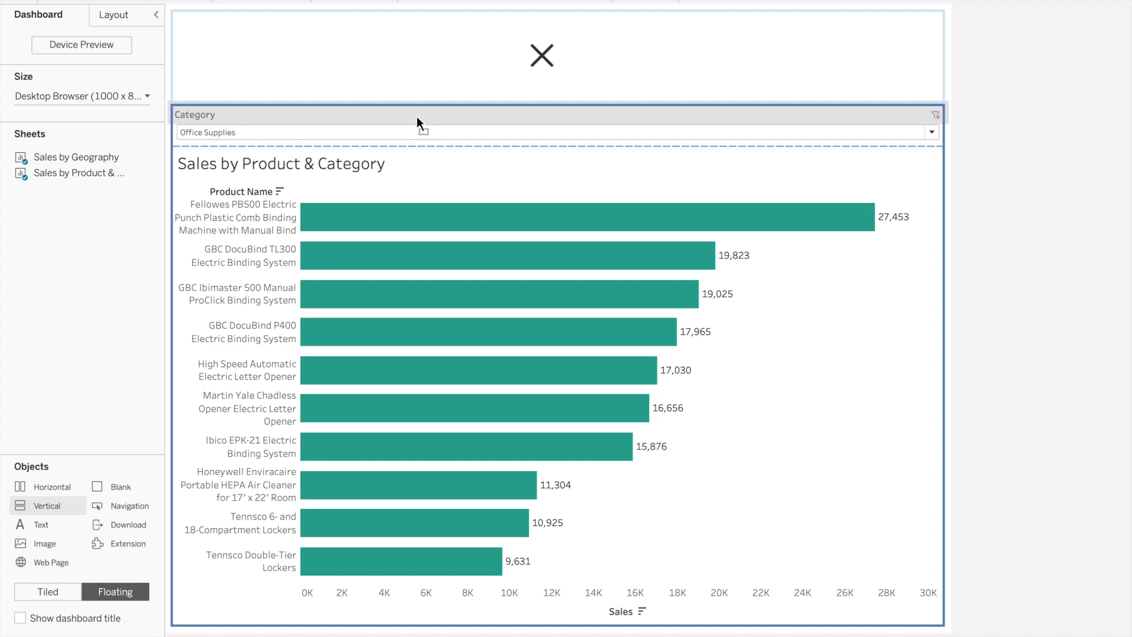
{"action": "left_click_drag", "start_coordinate": [417, 116], "coordinate": [416, 115]}
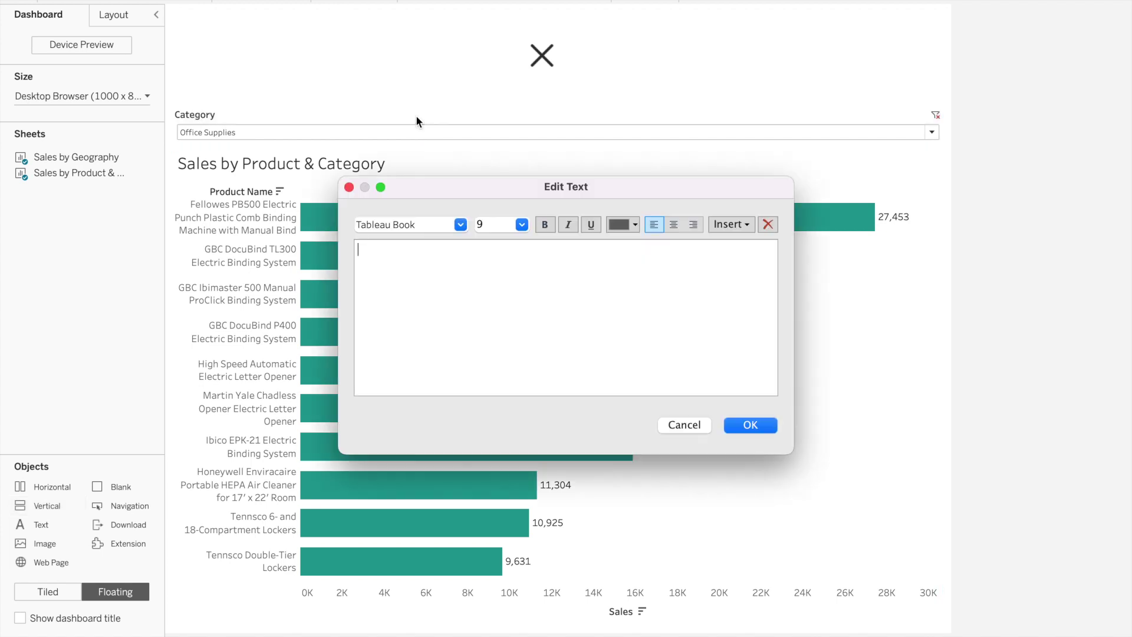
{"action": "type", "text": "Sales by Product & Category"}
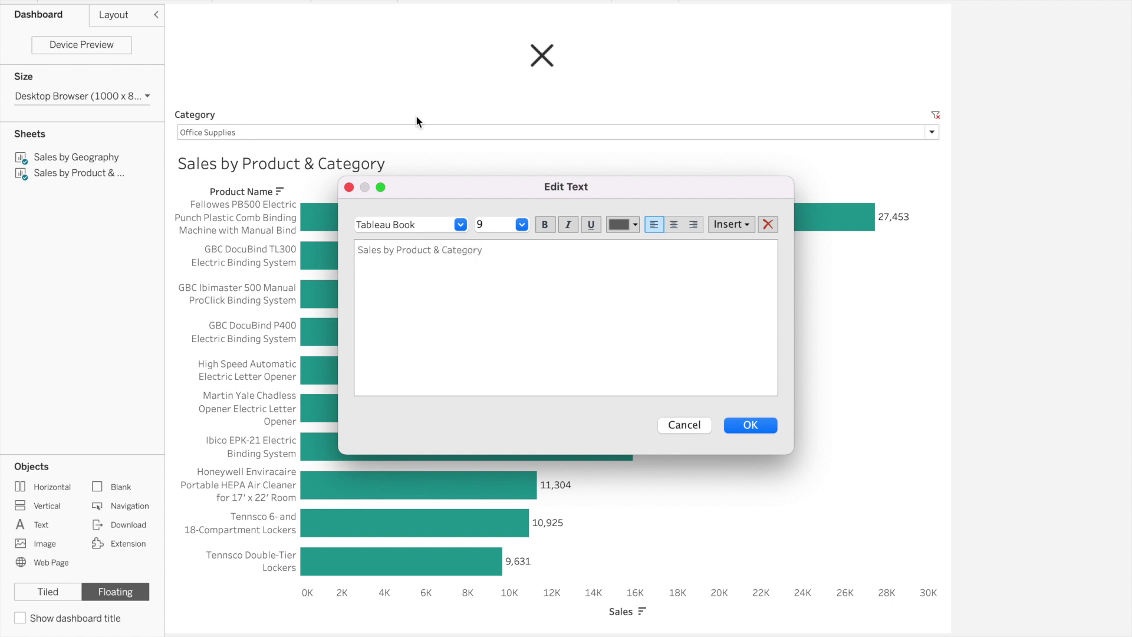
{"action": "key", "text": "super+a"}
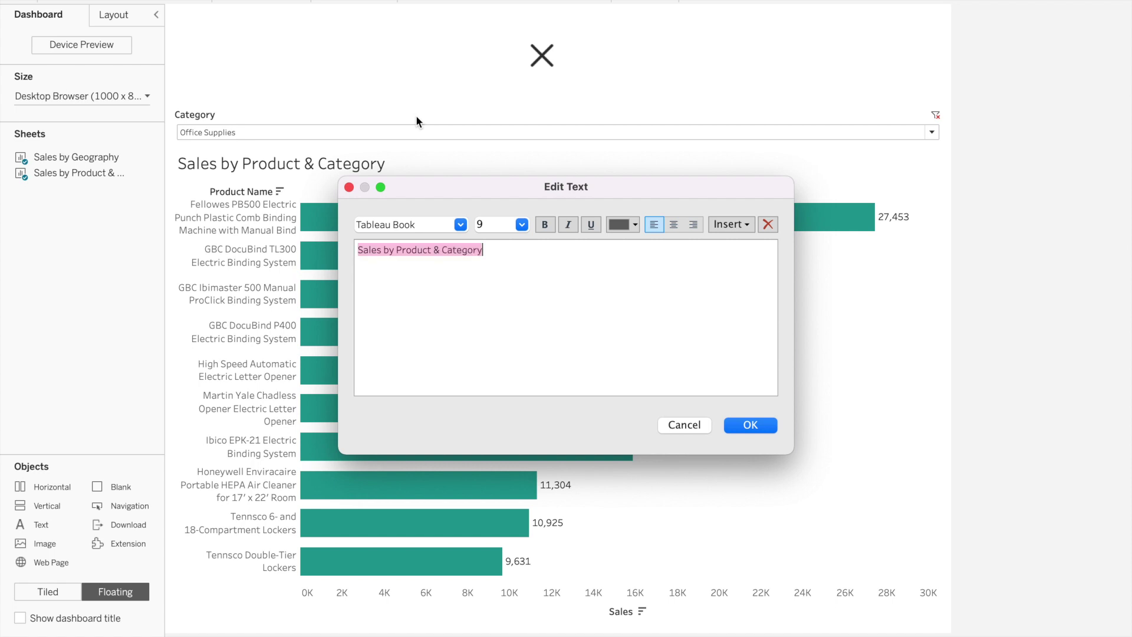
{"action": "left_click", "coordinate": [627, 223]}
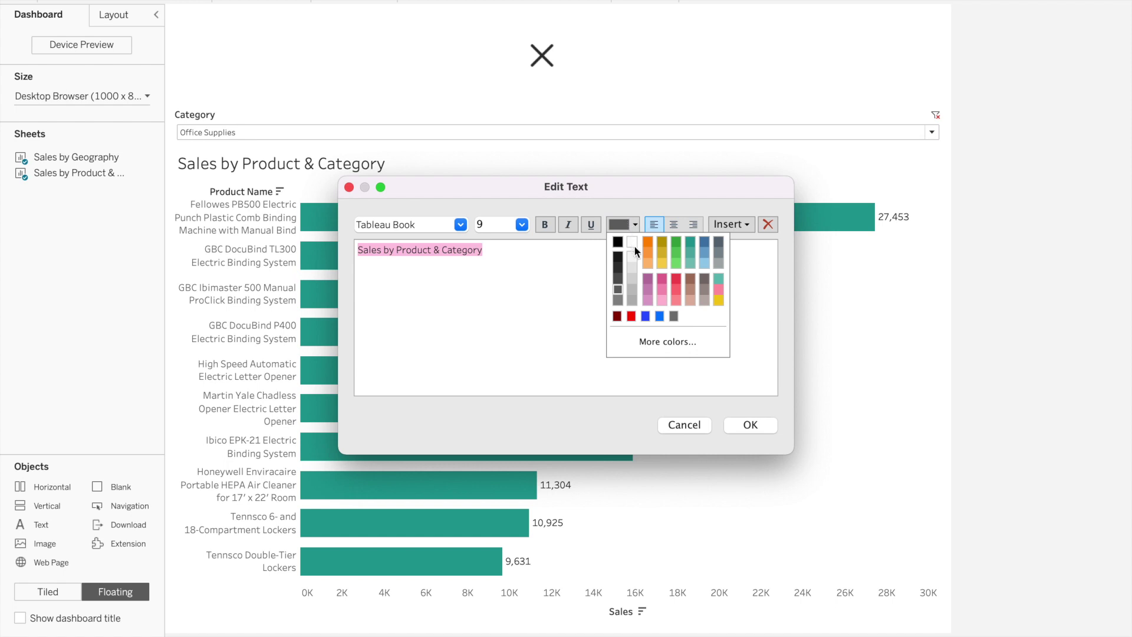
{"action": "left_click", "coordinate": [634, 245]}
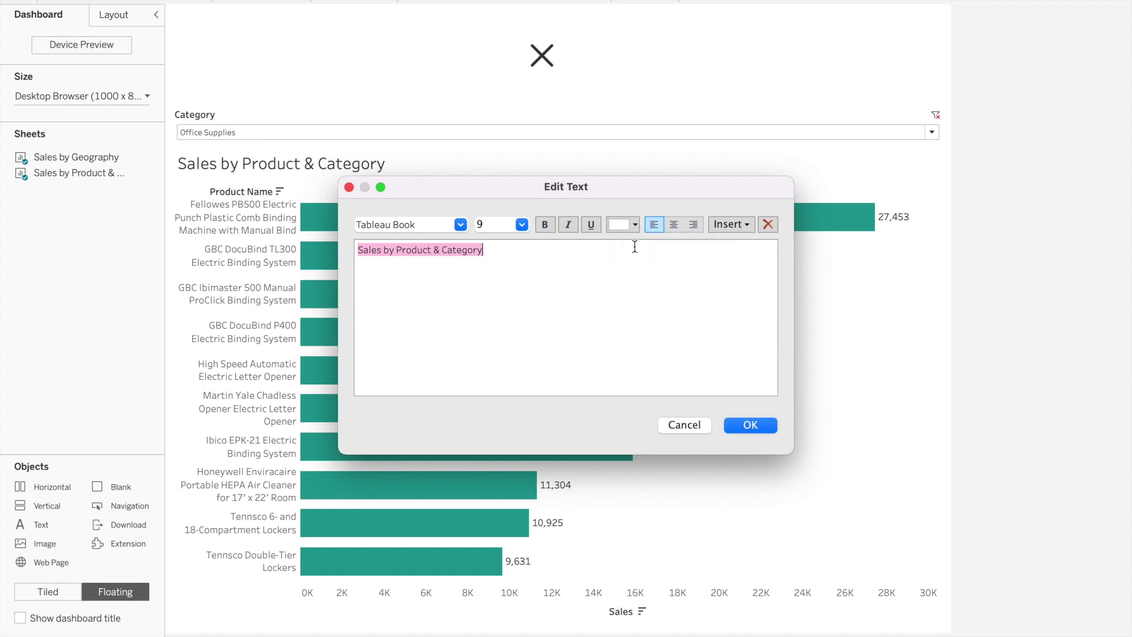
{"action": "left_click", "coordinate": [544, 224]}
{"action": "double_click", "coordinate": [499, 225]}
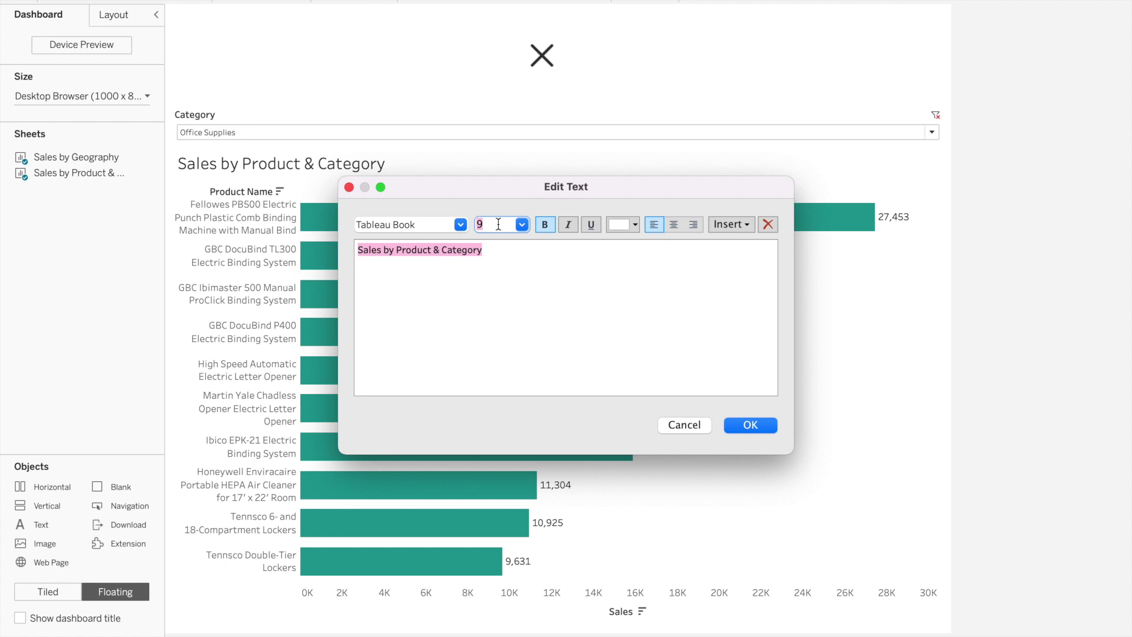
{"action": "type", "text": "16"}
{"action": "left_click", "coordinate": [753, 424]}
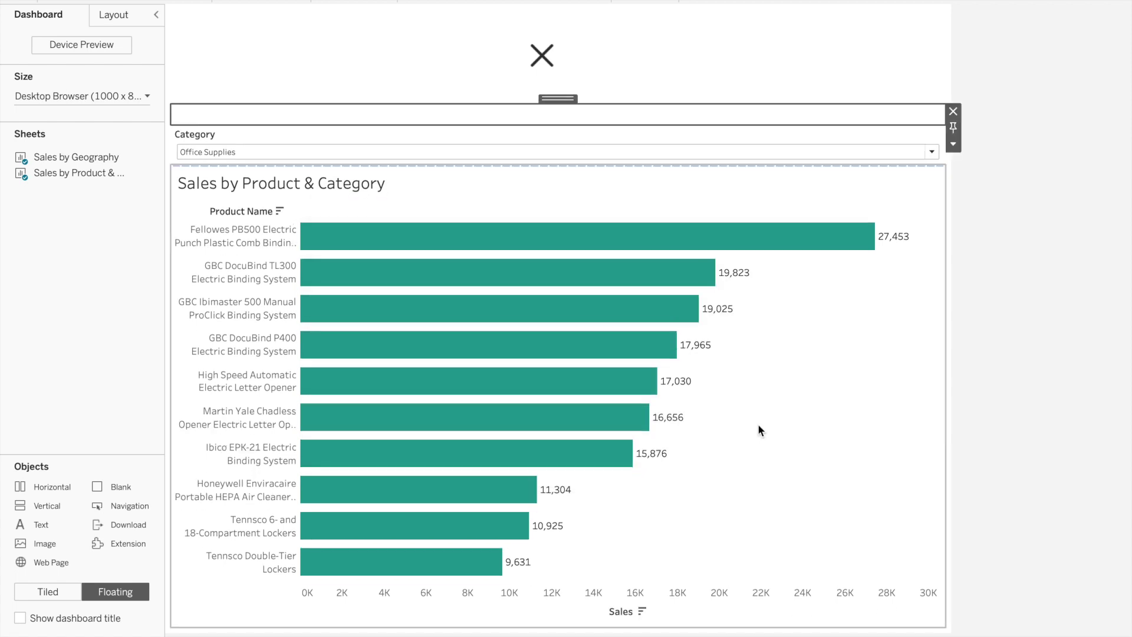
{"action": "left_click", "coordinate": [140, 19]}
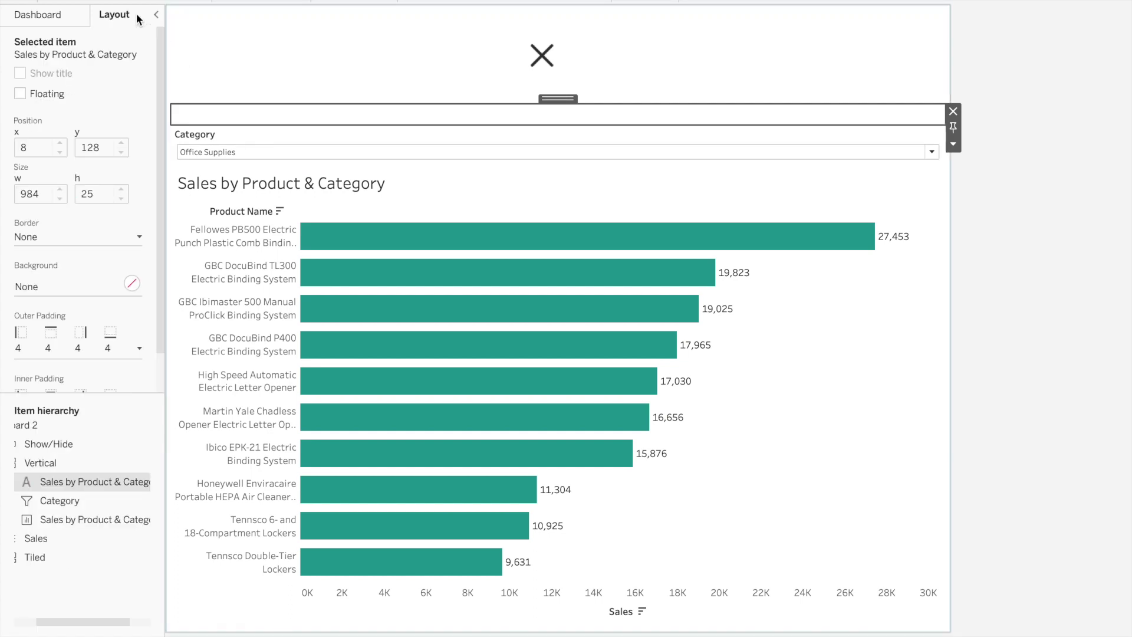
Step: Give the title banner a black background and make it taller
{"action": "right_click", "coordinate": [294, 107]}
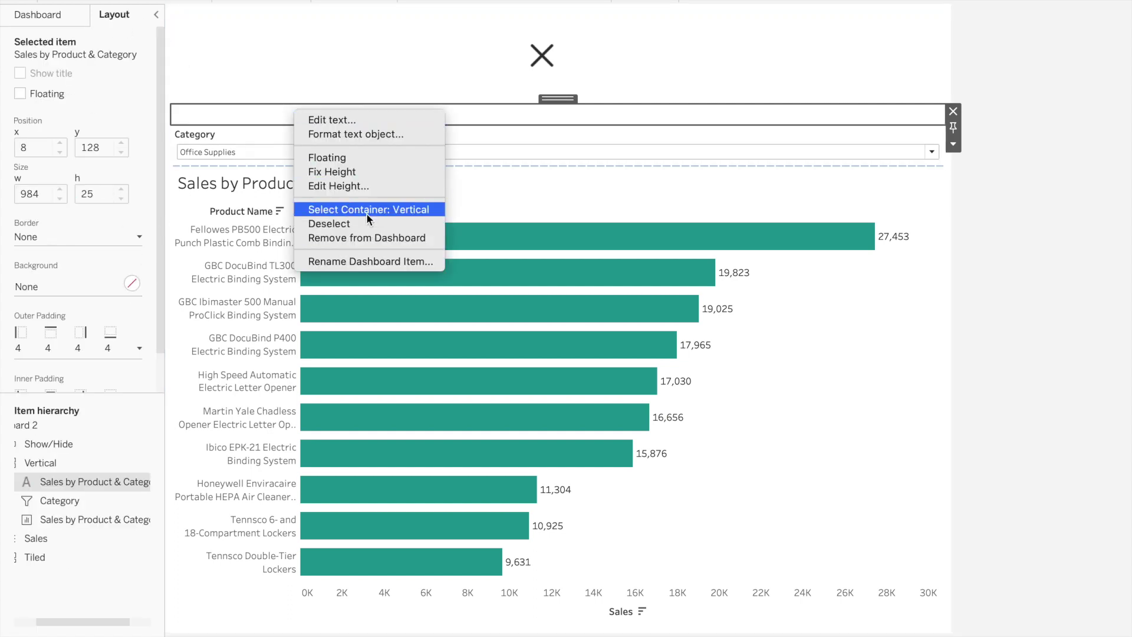
{"action": "left_click", "coordinate": [384, 136]}
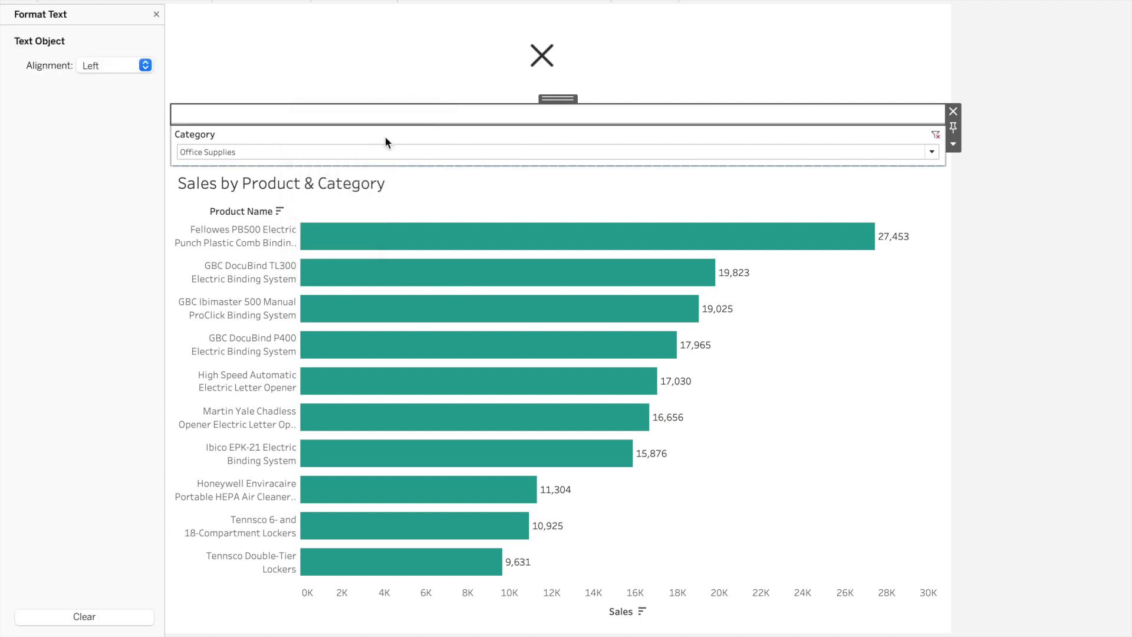
{"action": "left_click", "coordinate": [156, 14]}
{"action": "left_click", "coordinate": [132, 283]}
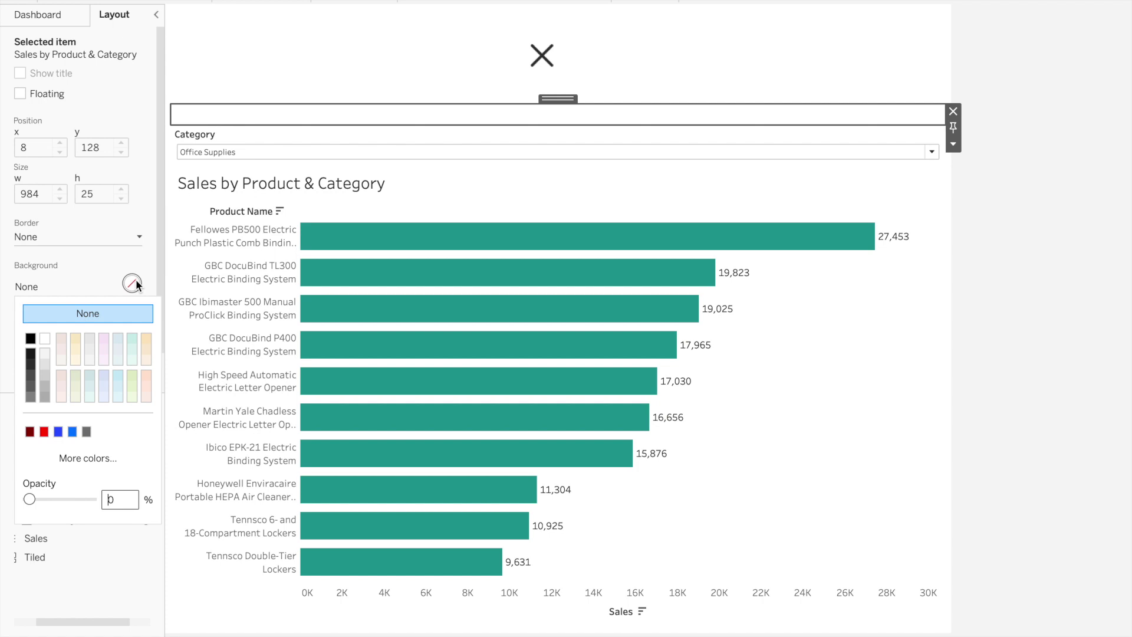
{"action": "left_click", "coordinate": [30, 339]}
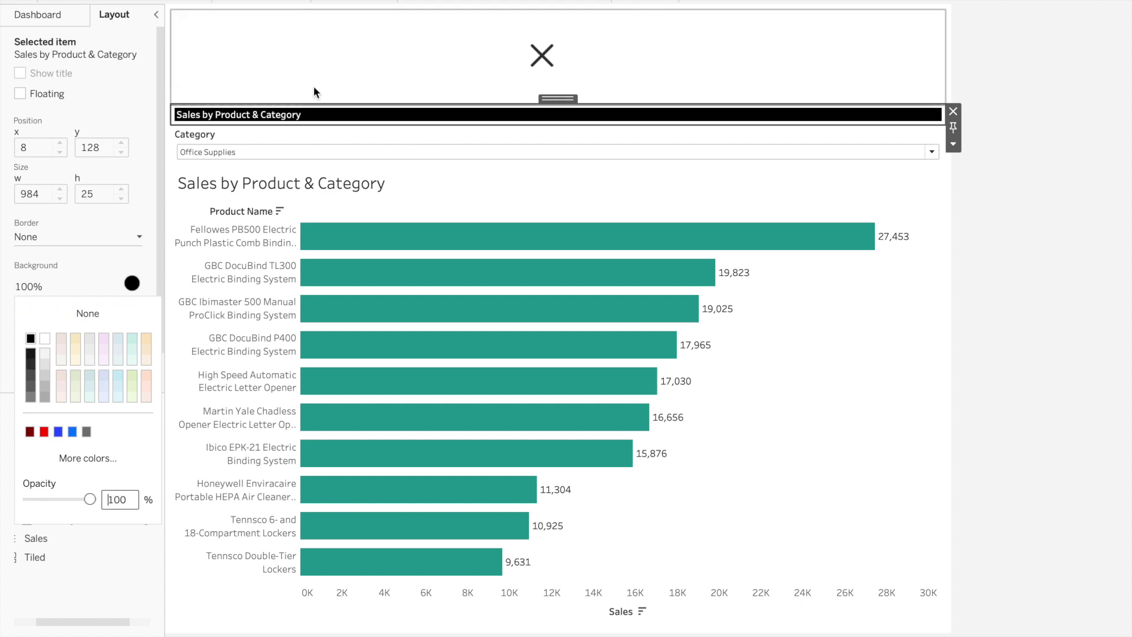
{"action": "left_click", "coordinate": [326, 116]}
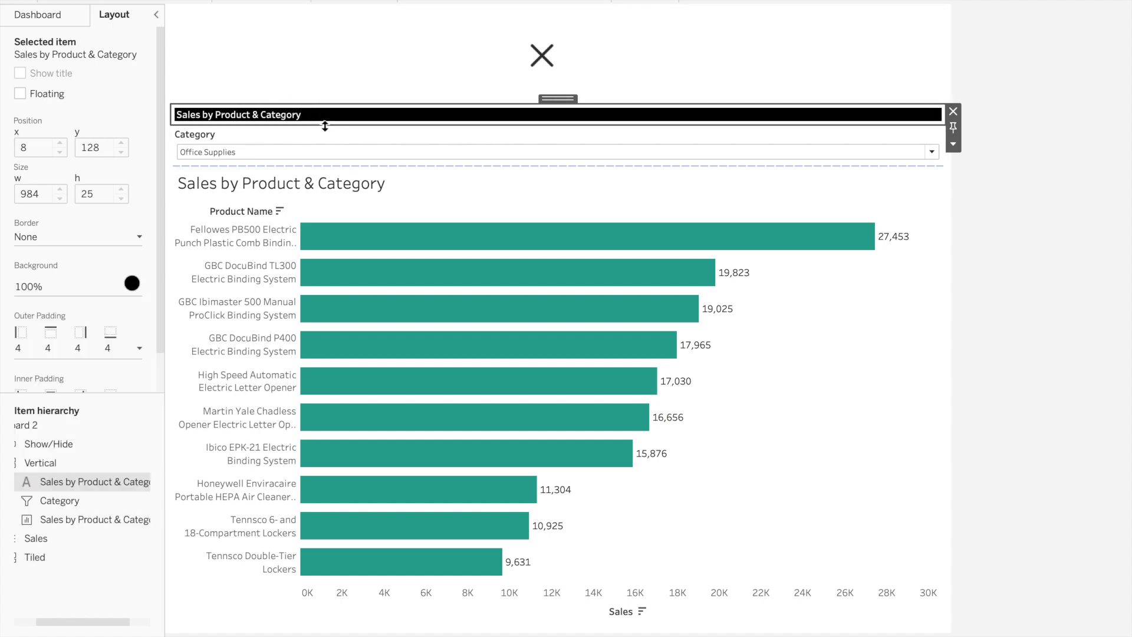
{"action": "left_click_drag", "start_coordinate": [329, 125], "coordinate": [332, 145]}
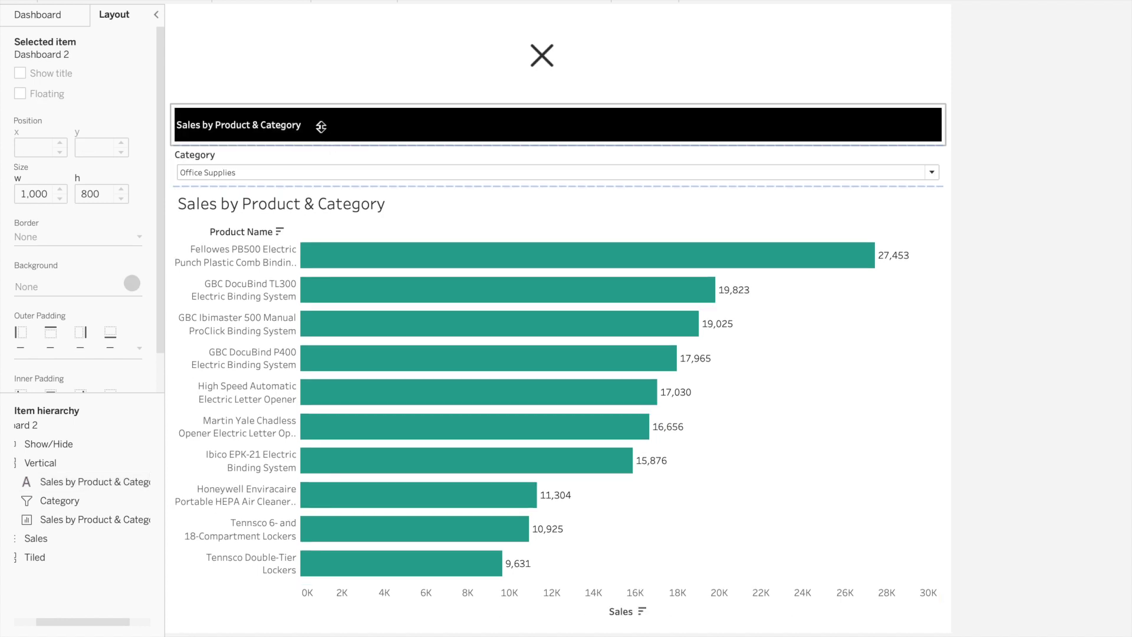
Step: Re-edit the title text to use a 16-point font size
{"action": "left_click", "coordinate": [339, 122]}
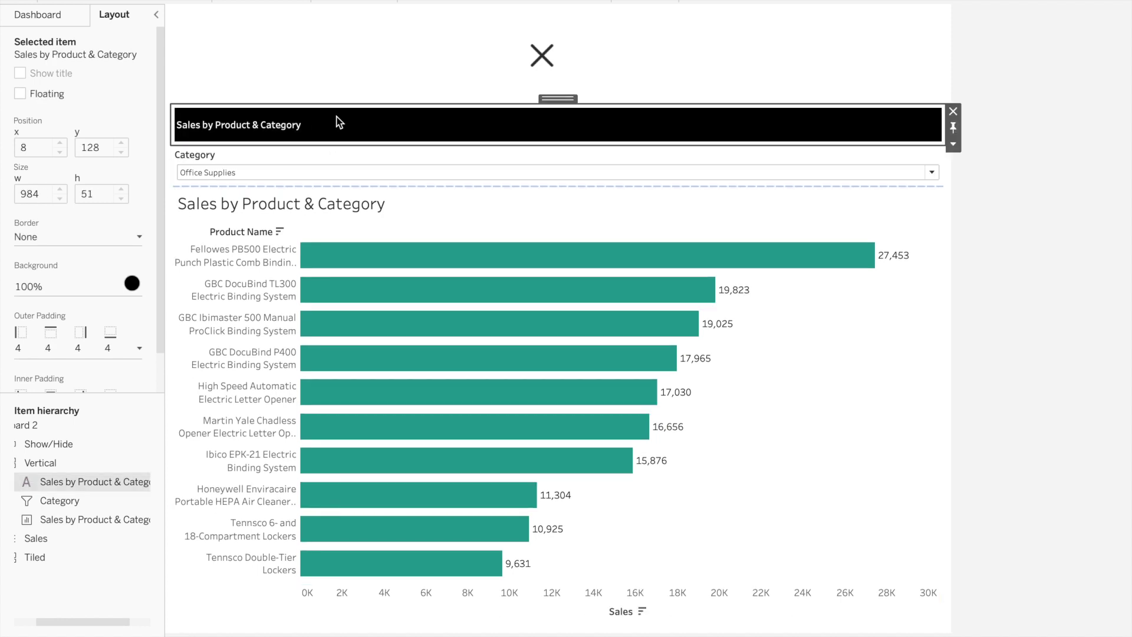
{"action": "right_click", "coordinate": [338, 122]}
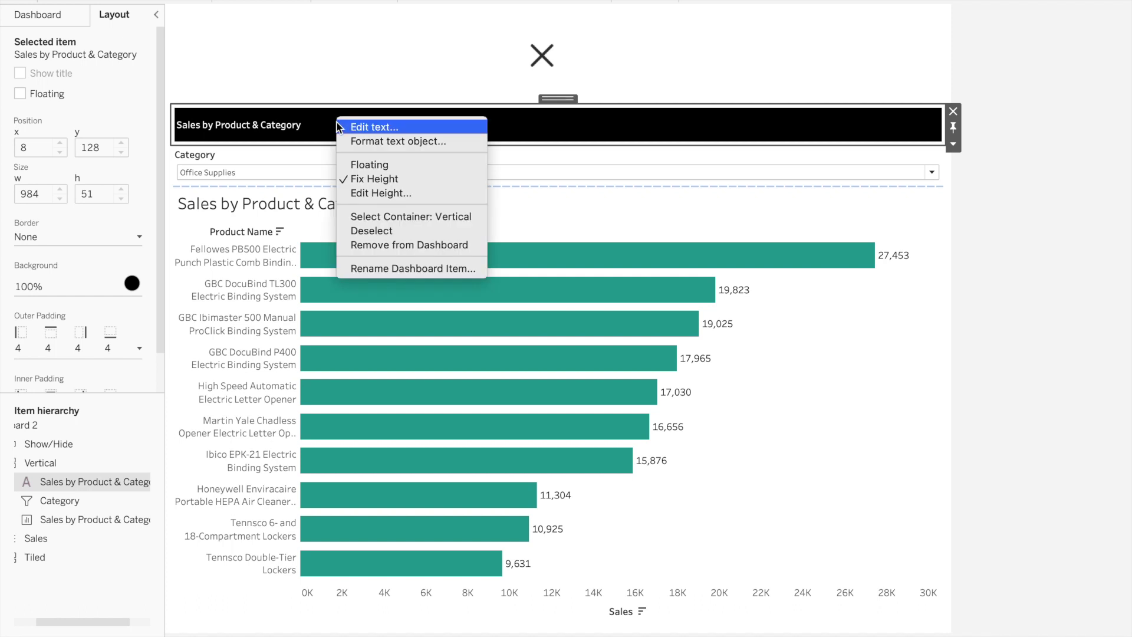
{"action": "left_click", "coordinate": [380, 132]}
{"action": "key", "text": "super+a"}
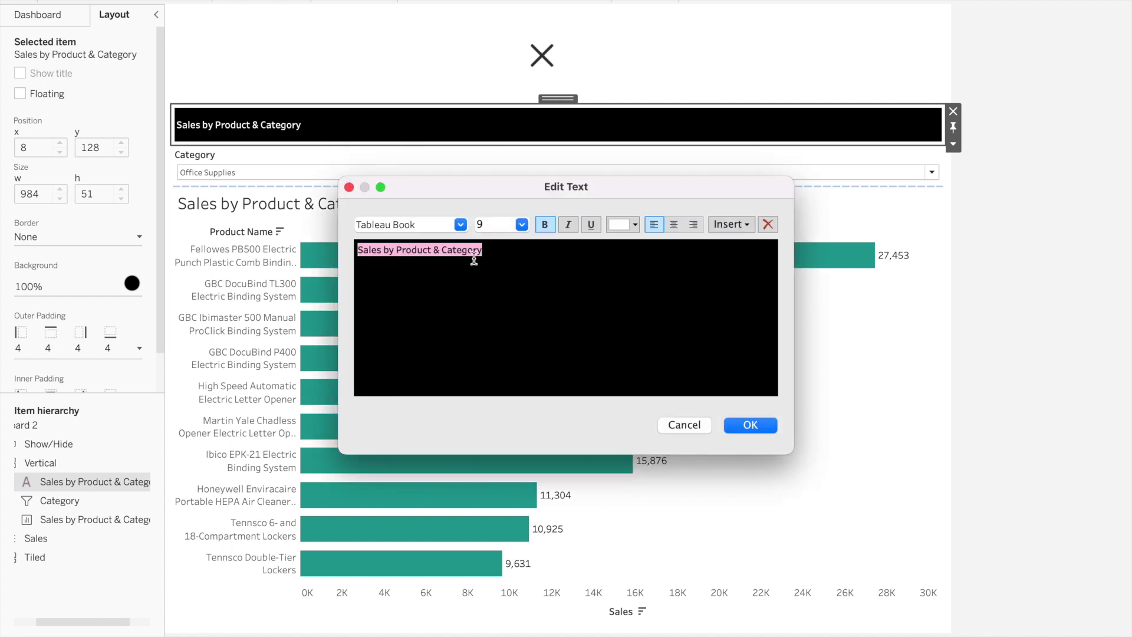
{"action": "left_click", "coordinate": [492, 224]}
{"action": "type", "text": "16"}
{"action": "key", "text": "Return"}
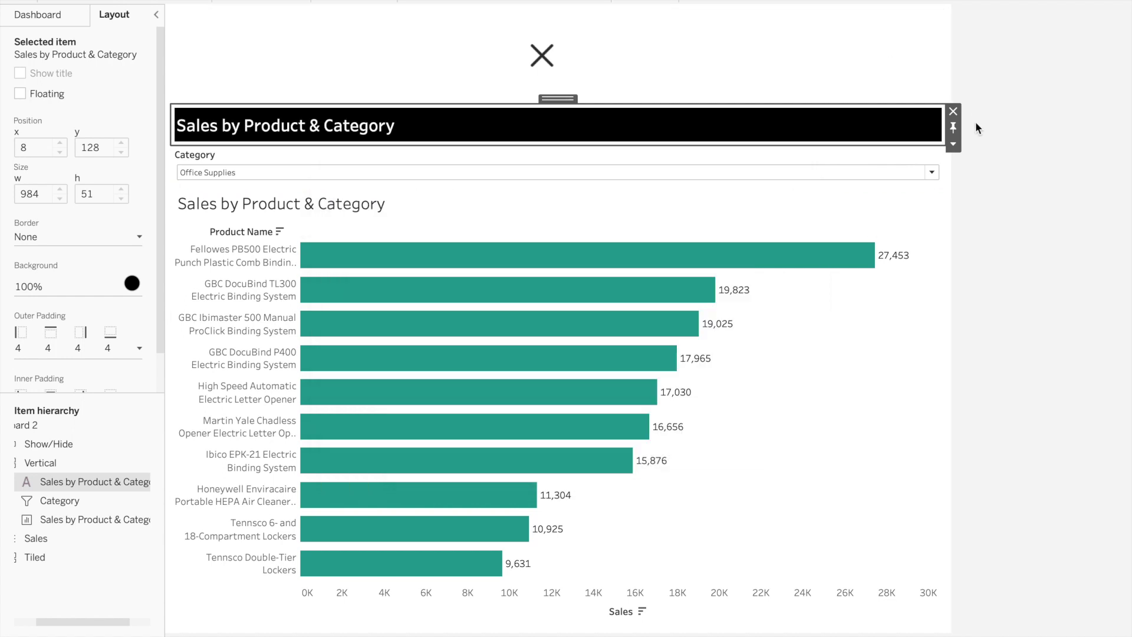
{"action": "left_click", "coordinate": [1038, 190]}
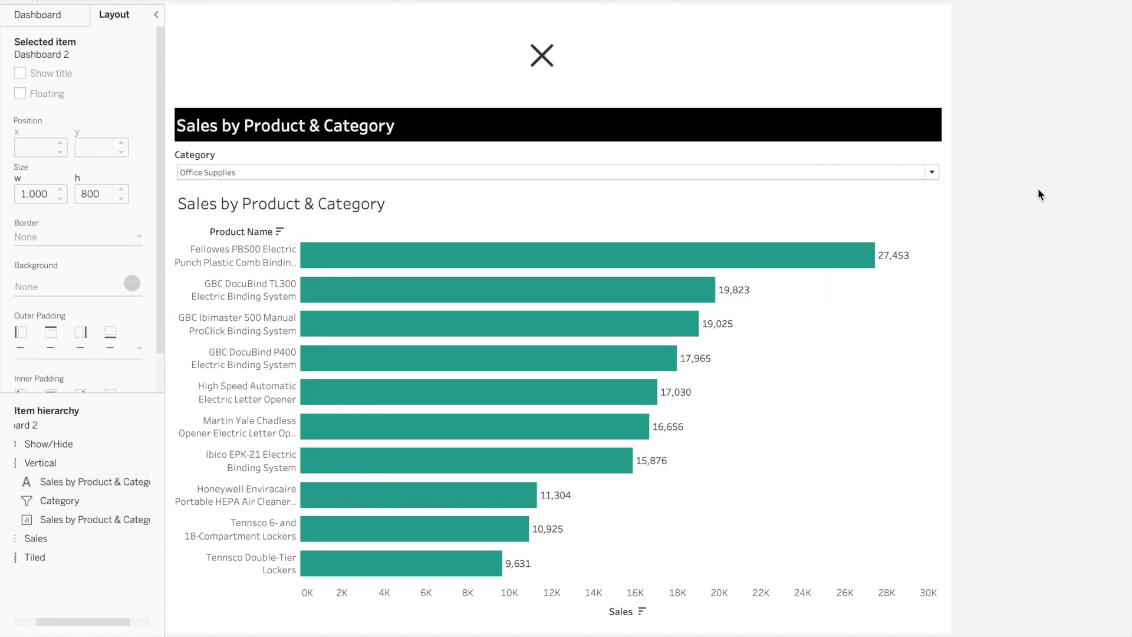
Step: Test the show/hide button, swapping between the map and the bar chart twice
{"action": "left_click", "coordinate": [548, 50], "text": "alt"}
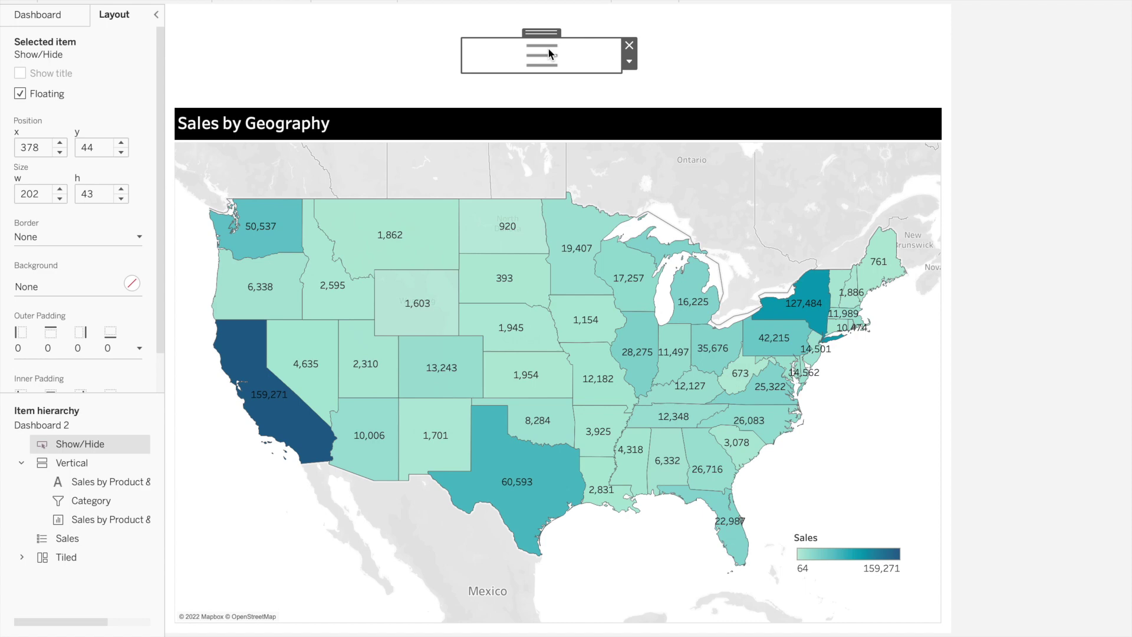
{"action": "left_click", "coordinate": [548, 52], "text": "alt"}
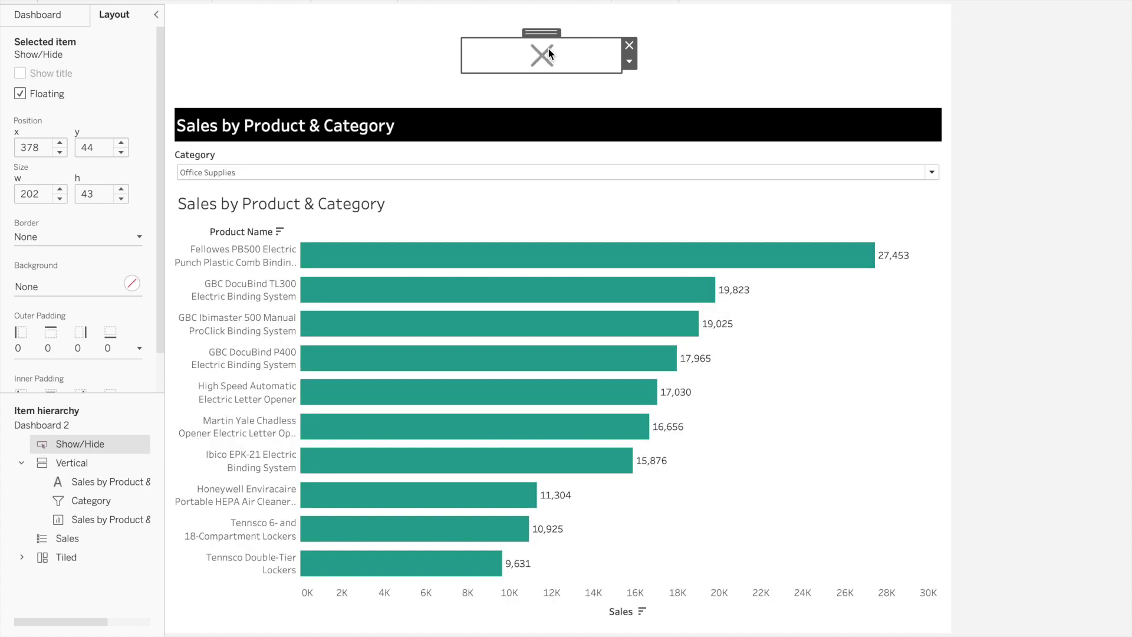
{"action": "left_click", "coordinate": [548, 51], "text": "alt"}
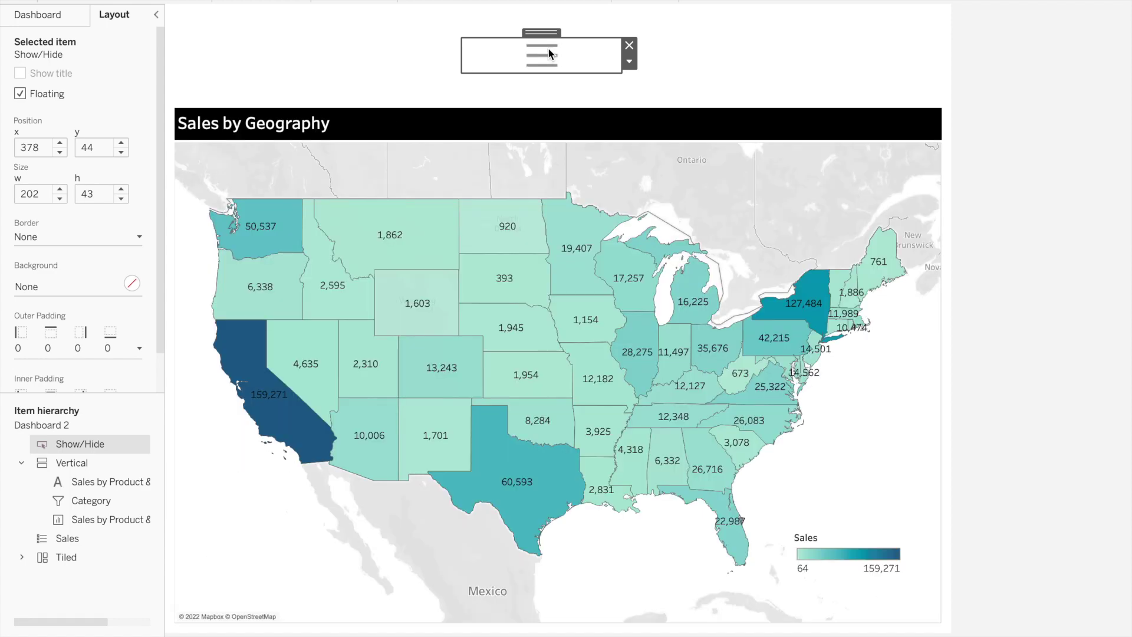
{"action": "left_click", "coordinate": [548, 53], "text": "alt"}
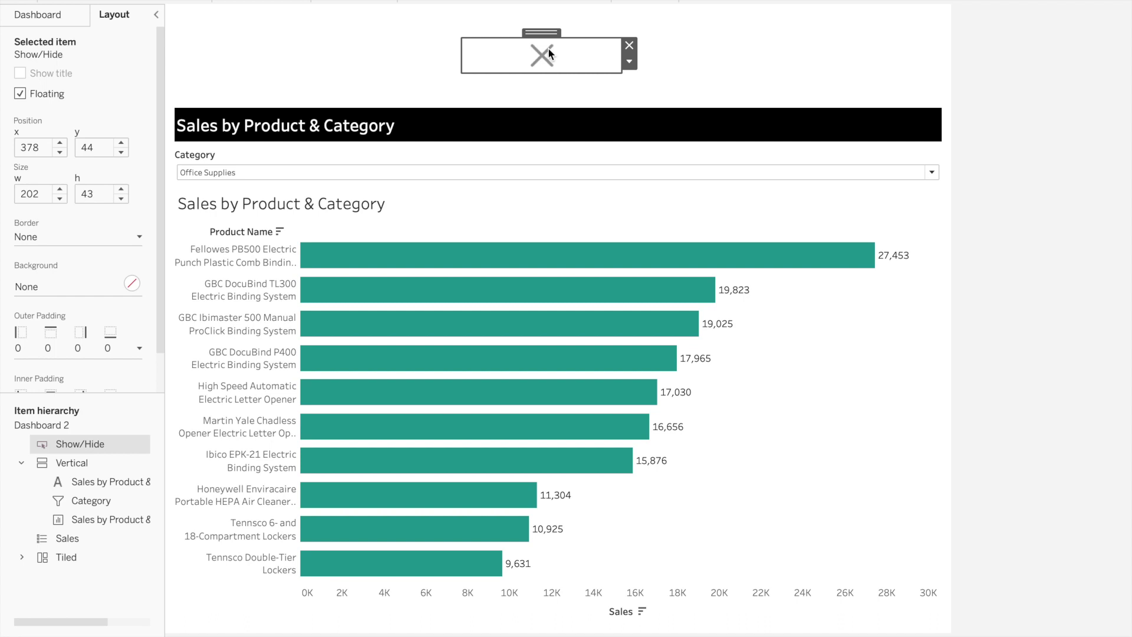
Step: Hide the bar chart's worksheet title
{"action": "left_click", "coordinate": [334, 206]}
{"action": "right_click", "coordinate": [334, 205]}
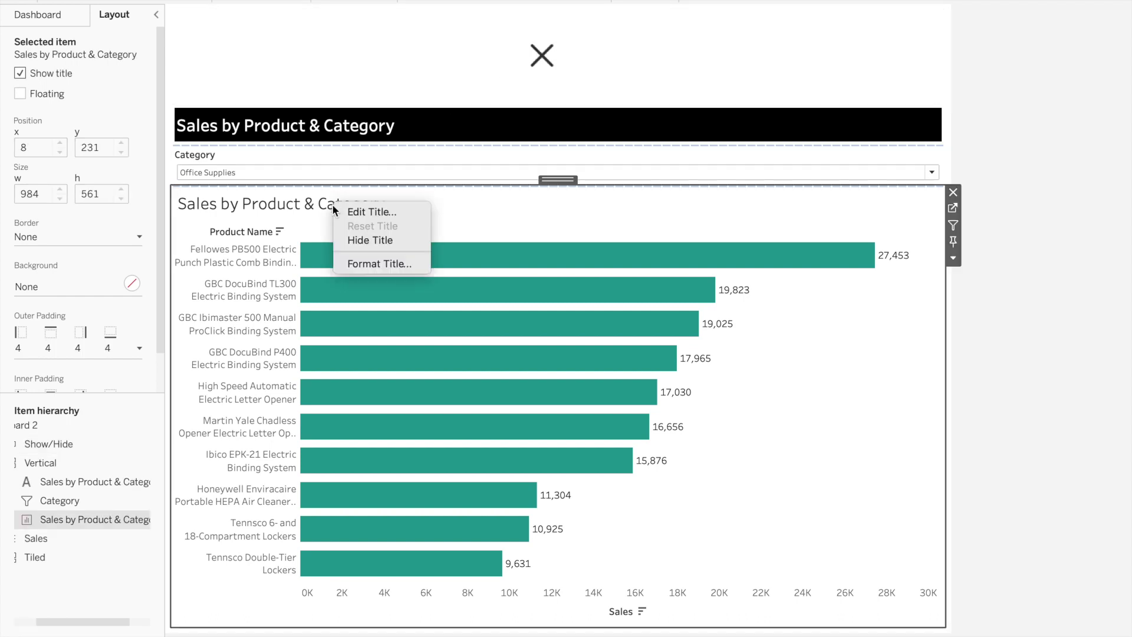
{"action": "left_click", "coordinate": [354, 240]}
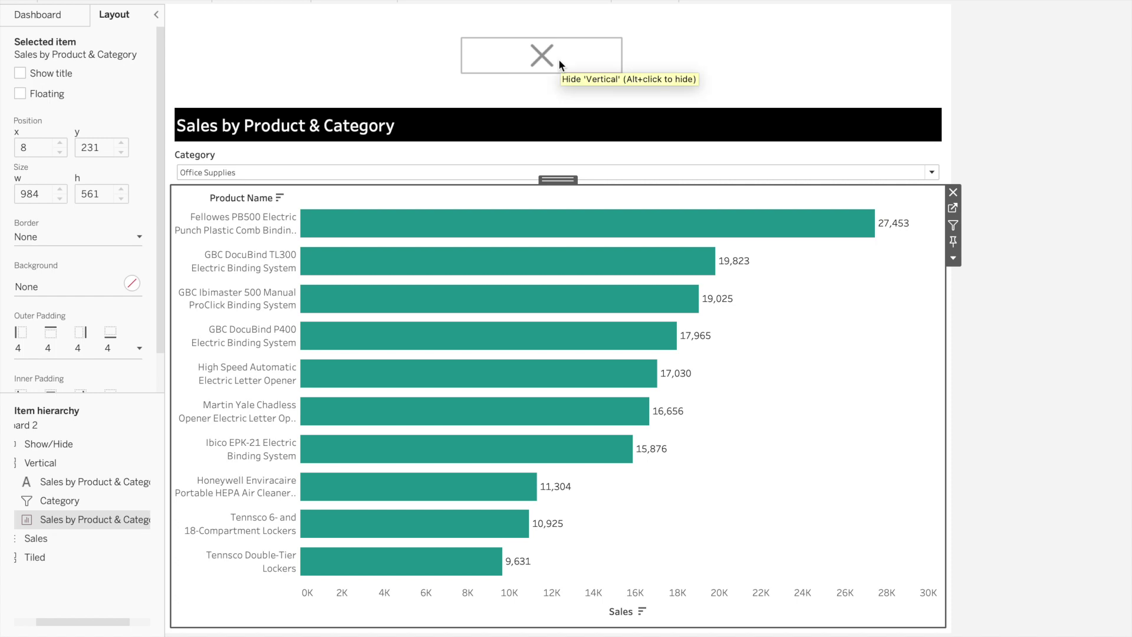
{"action": "left_click", "coordinate": [31, 18]}
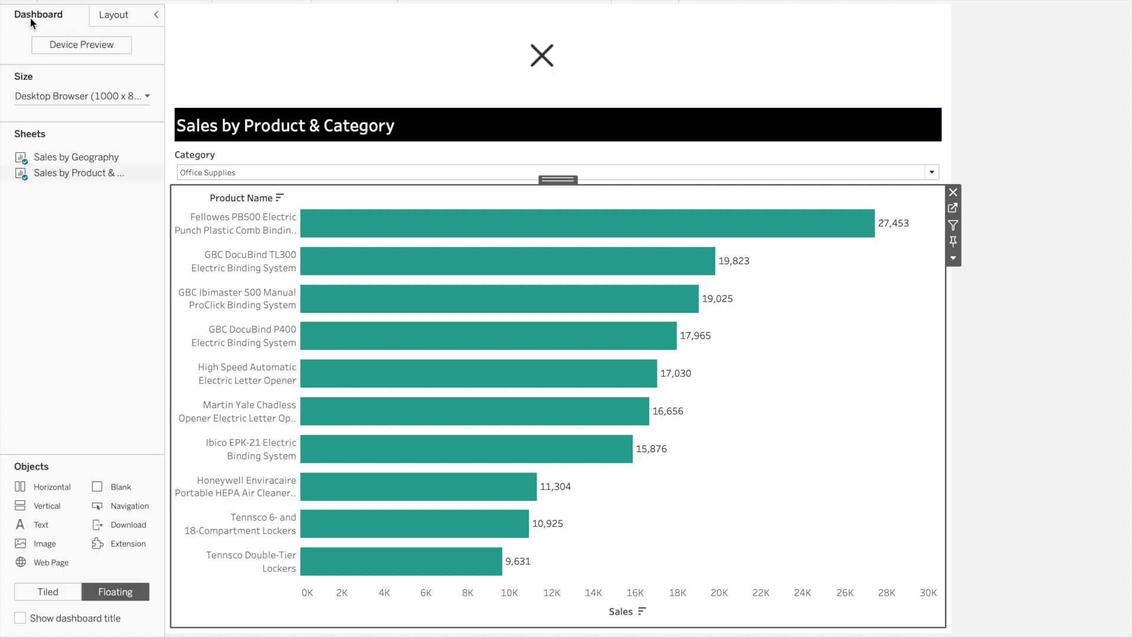
Step: Set the show/hide button's shown-state image to Toggle 1.png from the Desktop
{"action": "right_click", "coordinate": [565, 54]}
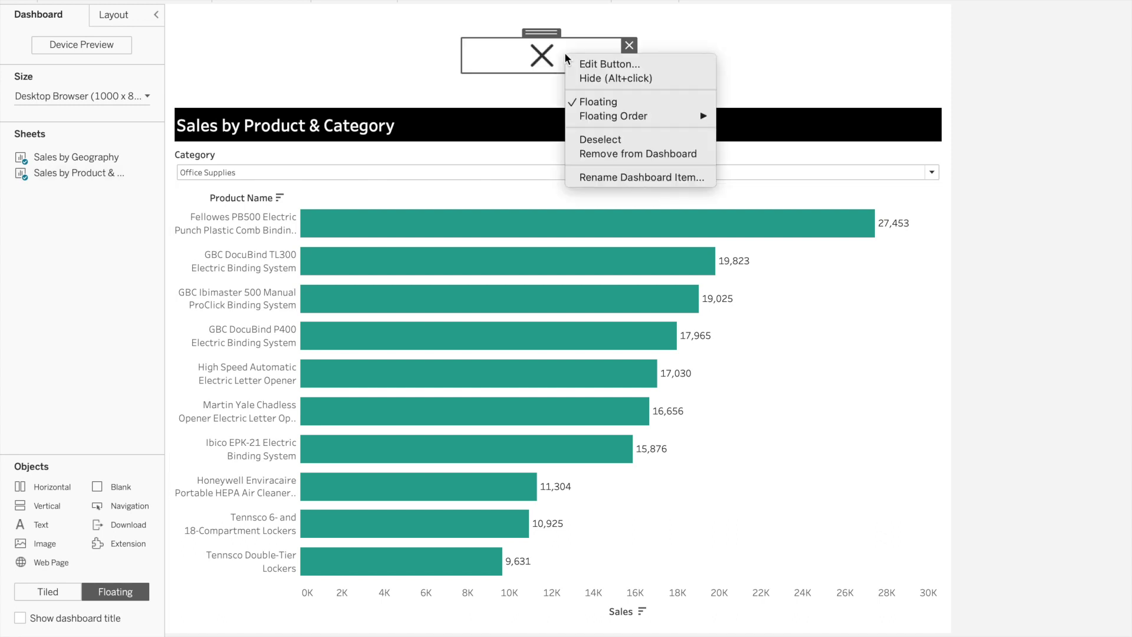
{"action": "left_click", "coordinate": [584, 66]}
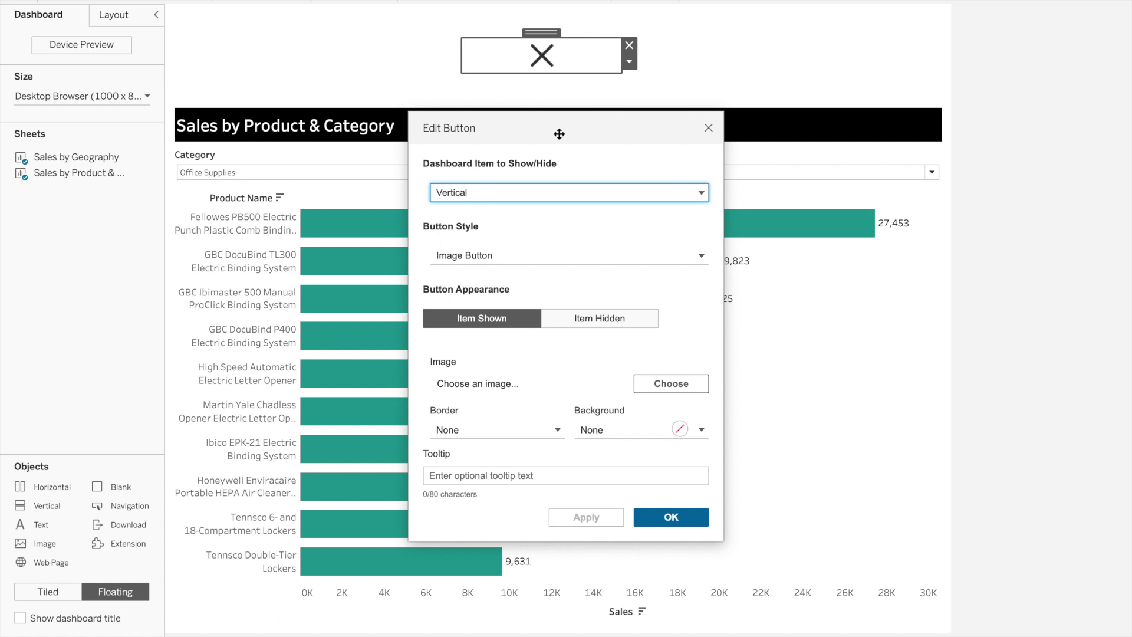
{"action": "left_click", "coordinate": [675, 387]}
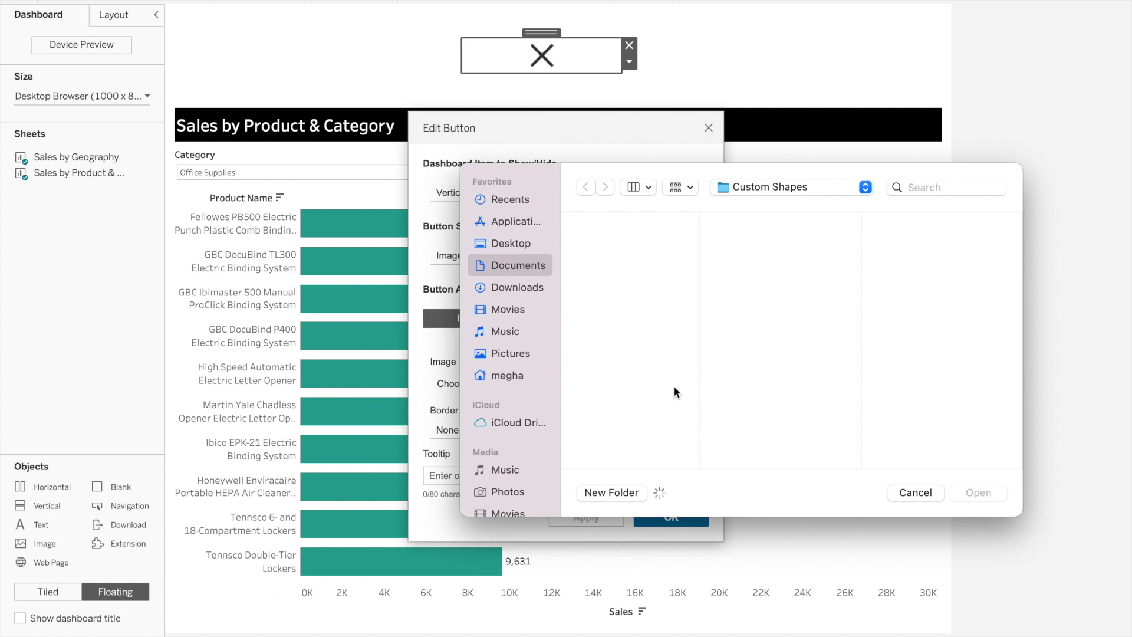
{"action": "left_click", "coordinate": [515, 243]}
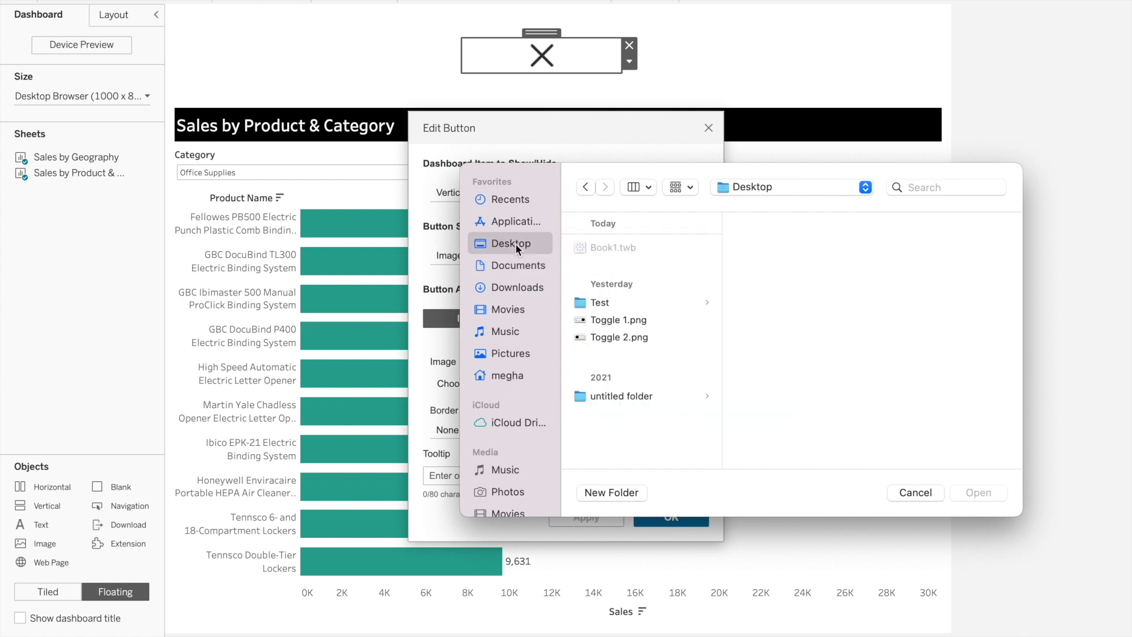
{"action": "left_click", "coordinate": [648, 336]}
{"action": "left_click", "coordinate": [637, 321]}
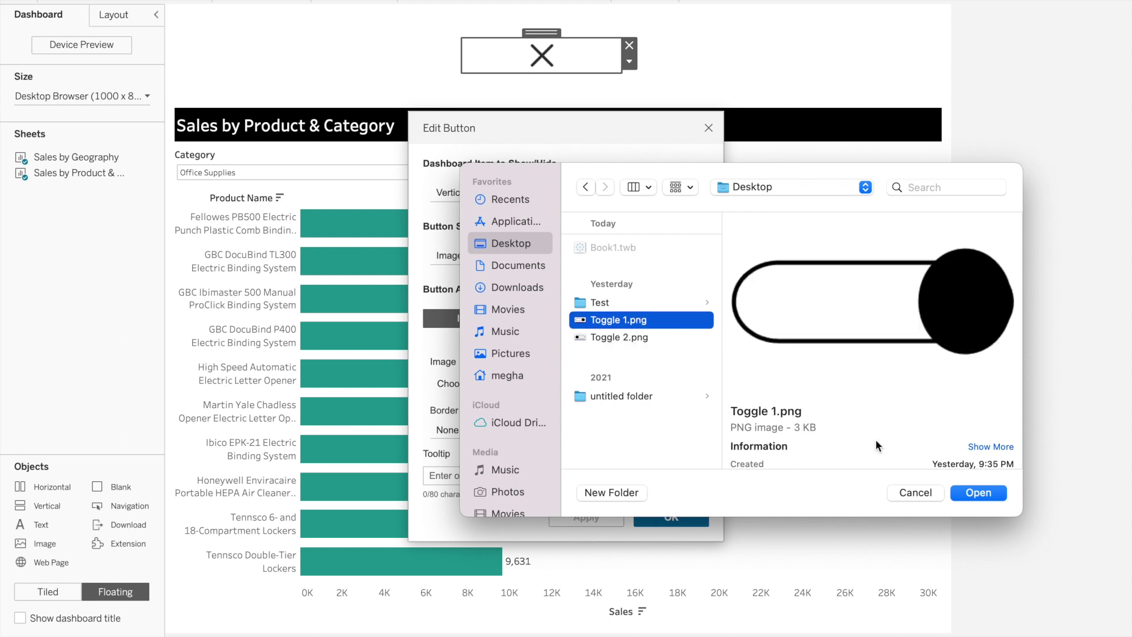
{"action": "left_click", "coordinate": [983, 493]}
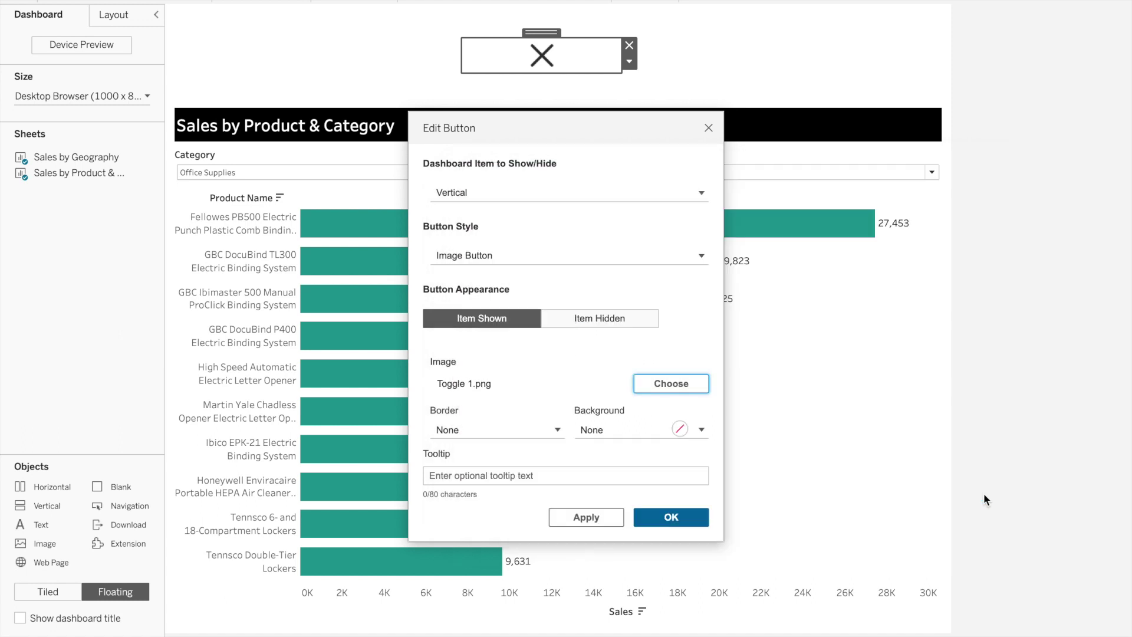
Step: Set the hidden-state image to Toggle 2.png and apply the button settings
{"action": "left_click", "coordinate": [608, 317]}
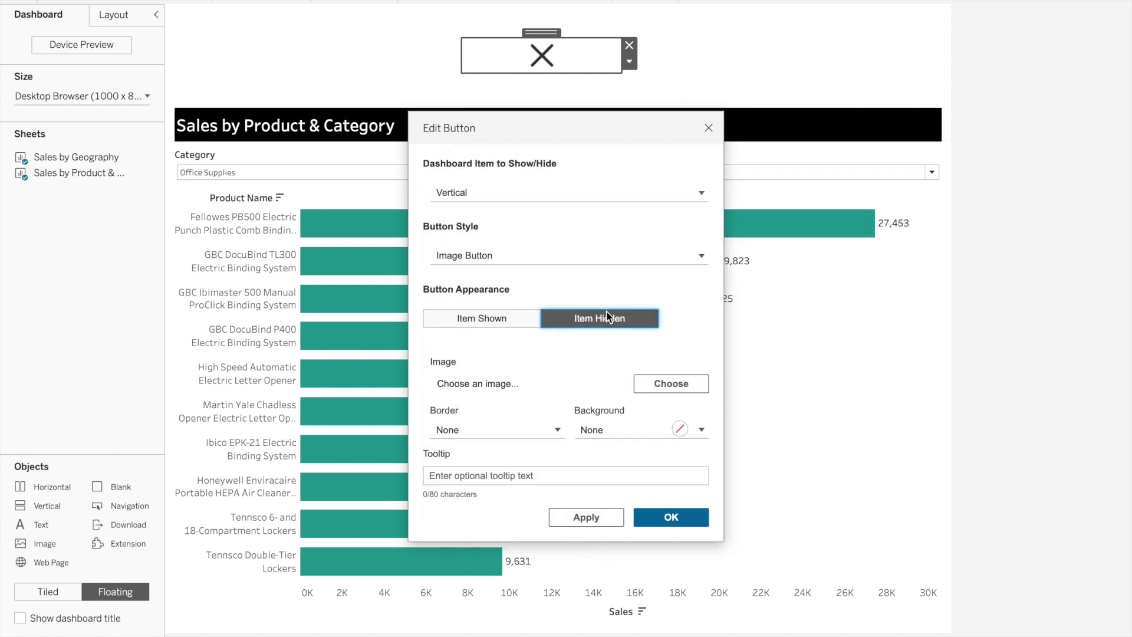
{"action": "left_click", "coordinate": [689, 384]}
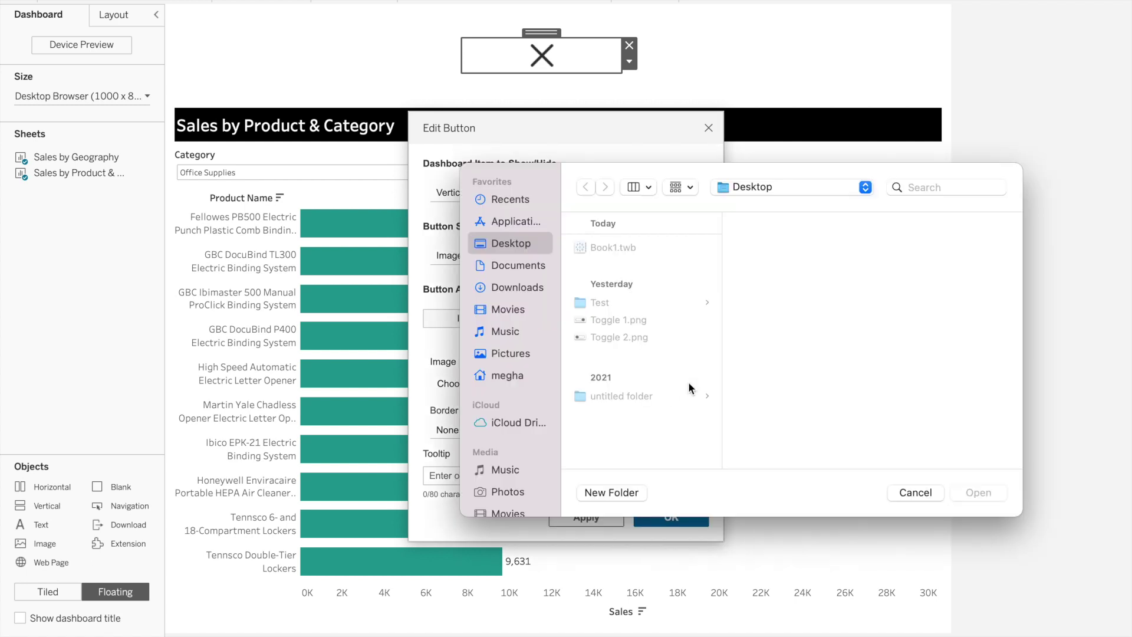
{"action": "left_click", "coordinate": [624, 339]}
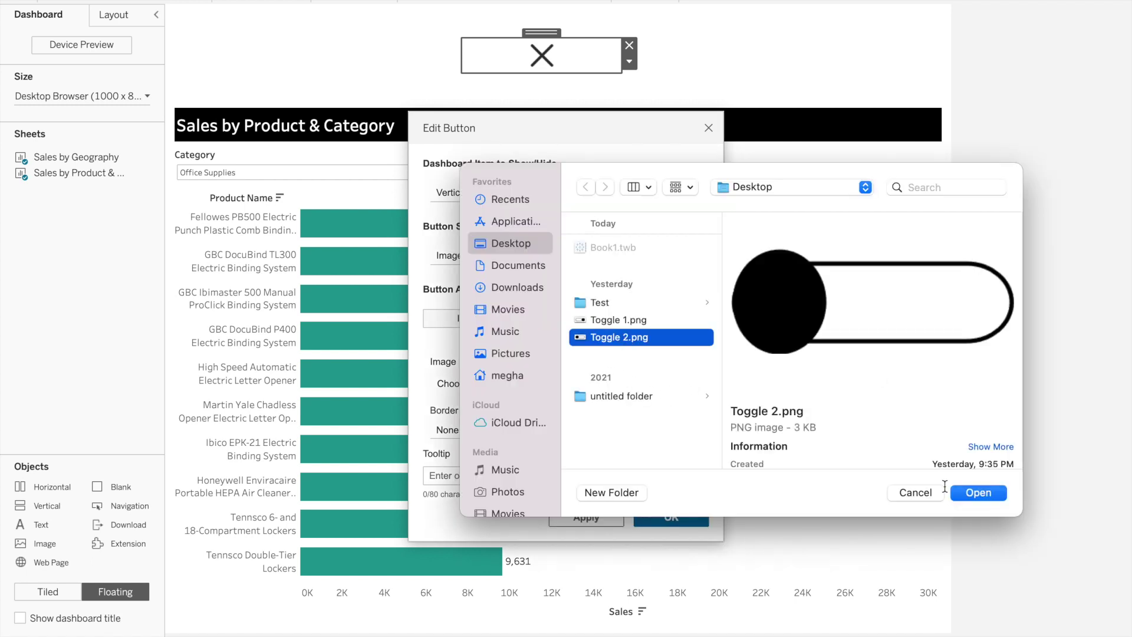
{"action": "left_click", "coordinate": [978, 495]}
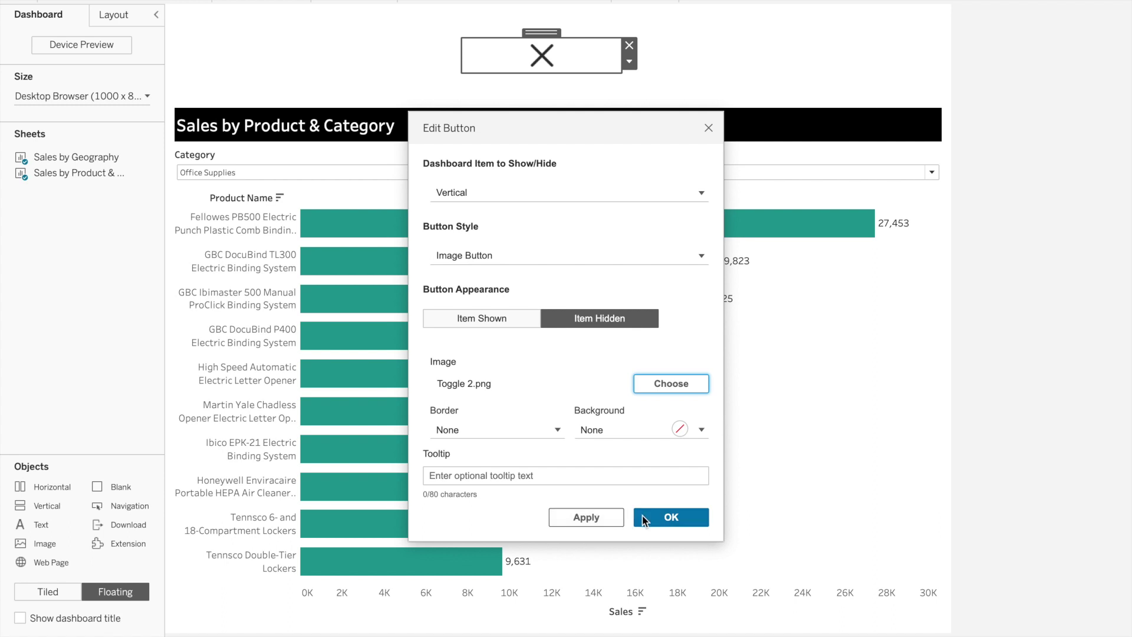
{"action": "left_click", "coordinate": [598, 517]}
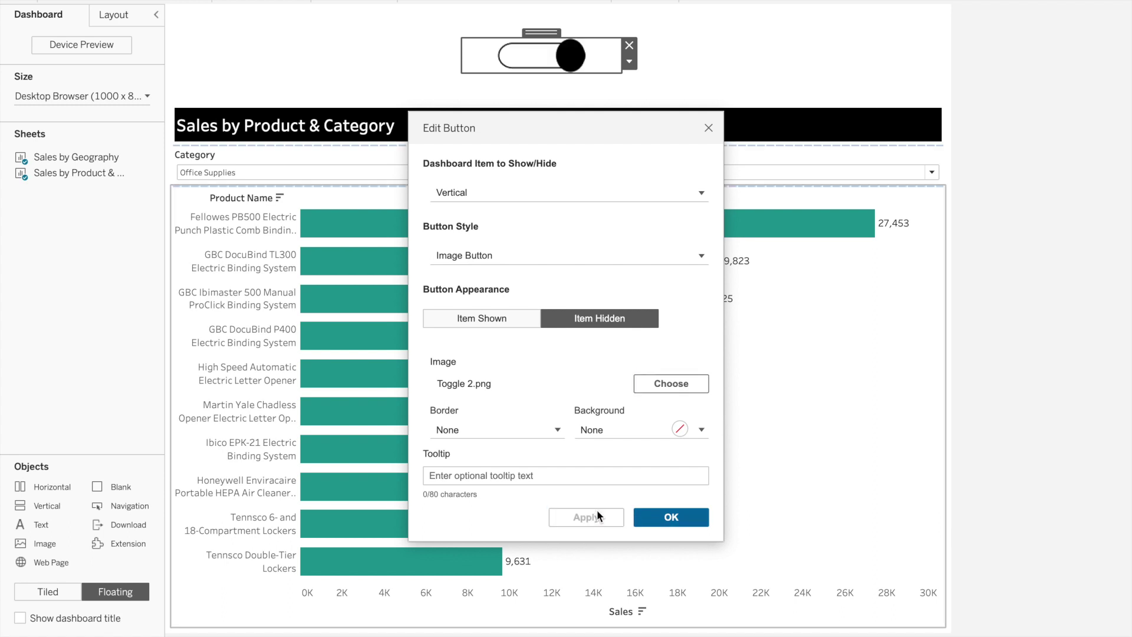
{"action": "left_click", "coordinate": [665, 517]}
{"action": "left_click", "coordinate": [1026, 334]}
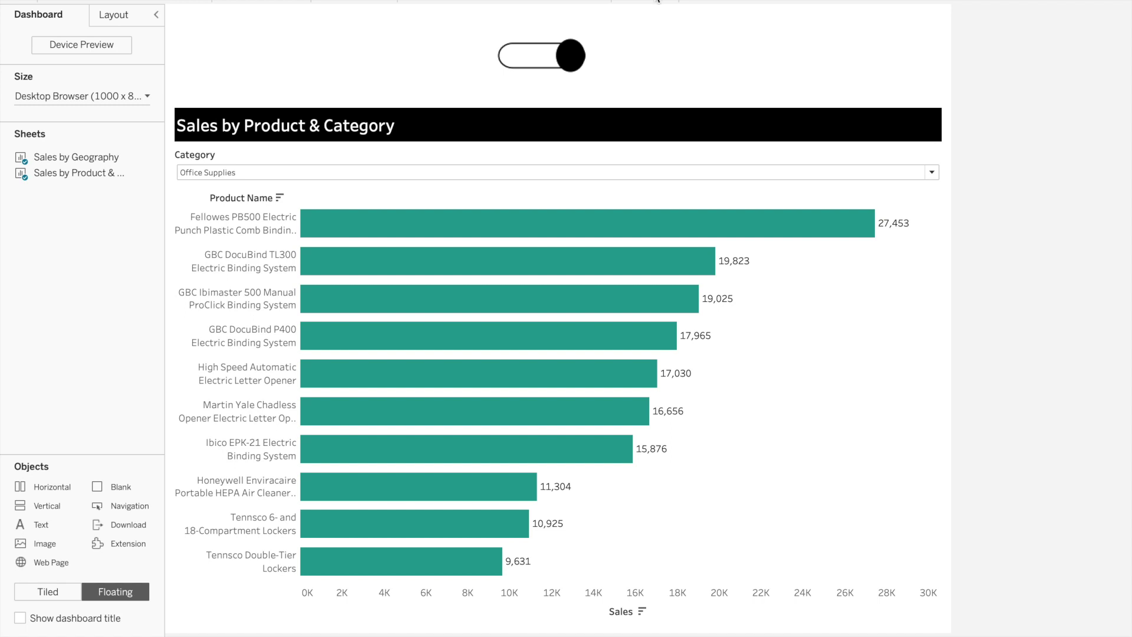
Step: In presentation mode, toggle between the map and the chart, then filter Category to Furniture
{"action": "left_click", "coordinate": [658, 0]}
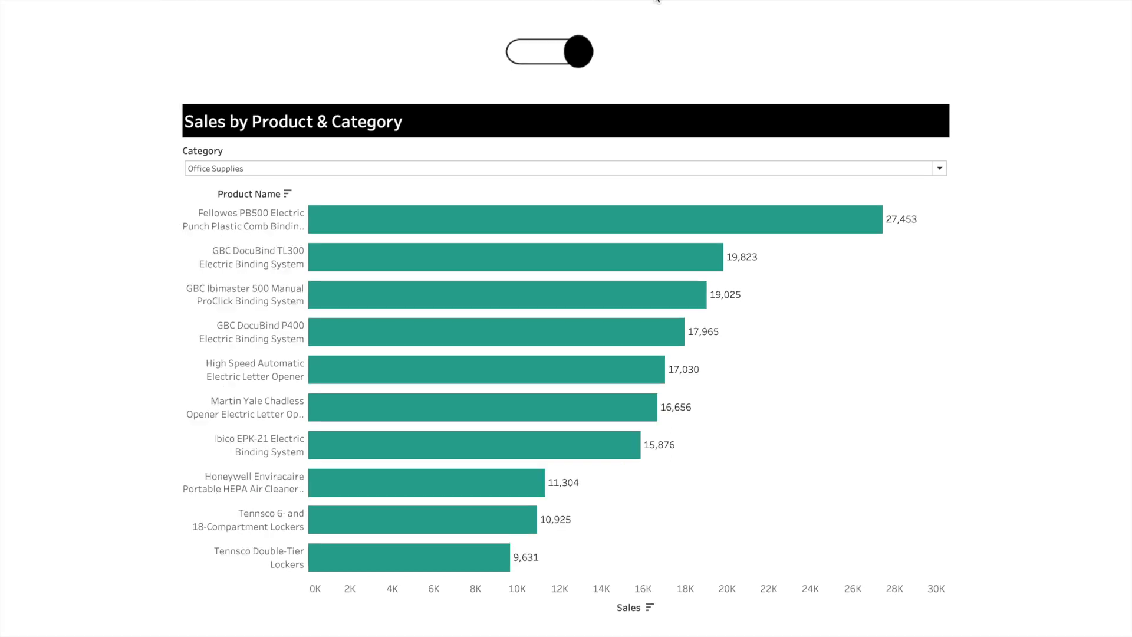
{"action": "left_click", "coordinate": [525, 56]}
{"action": "left_click", "coordinate": [579, 56]}
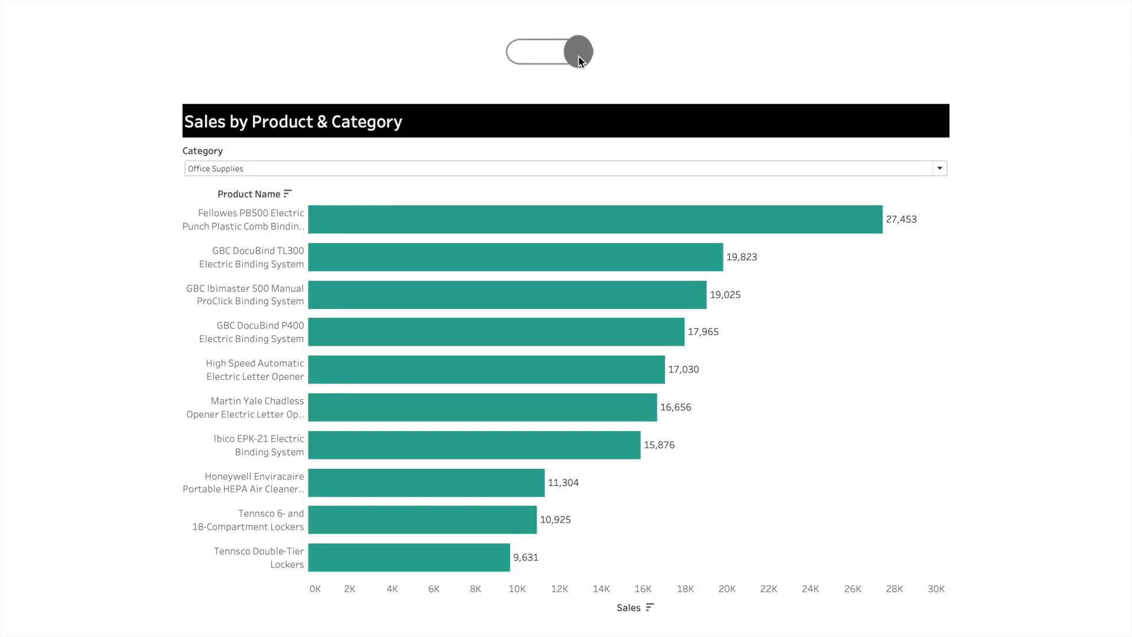
{"action": "left_click", "coordinate": [408, 169]}
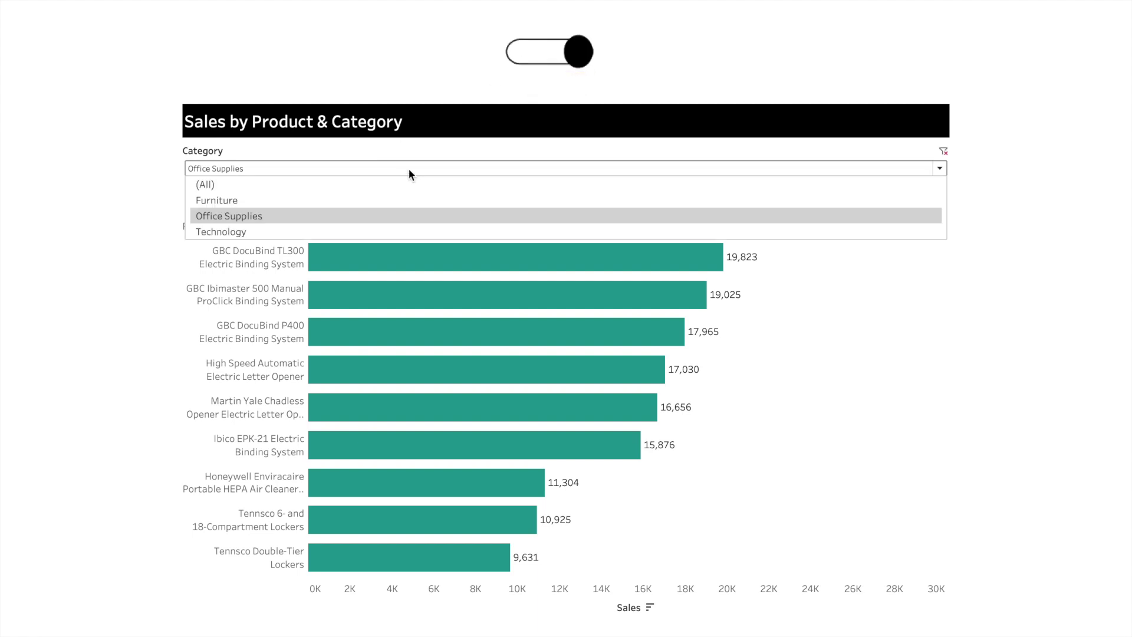
{"action": "left_click", "coordinate": [368, 200]}
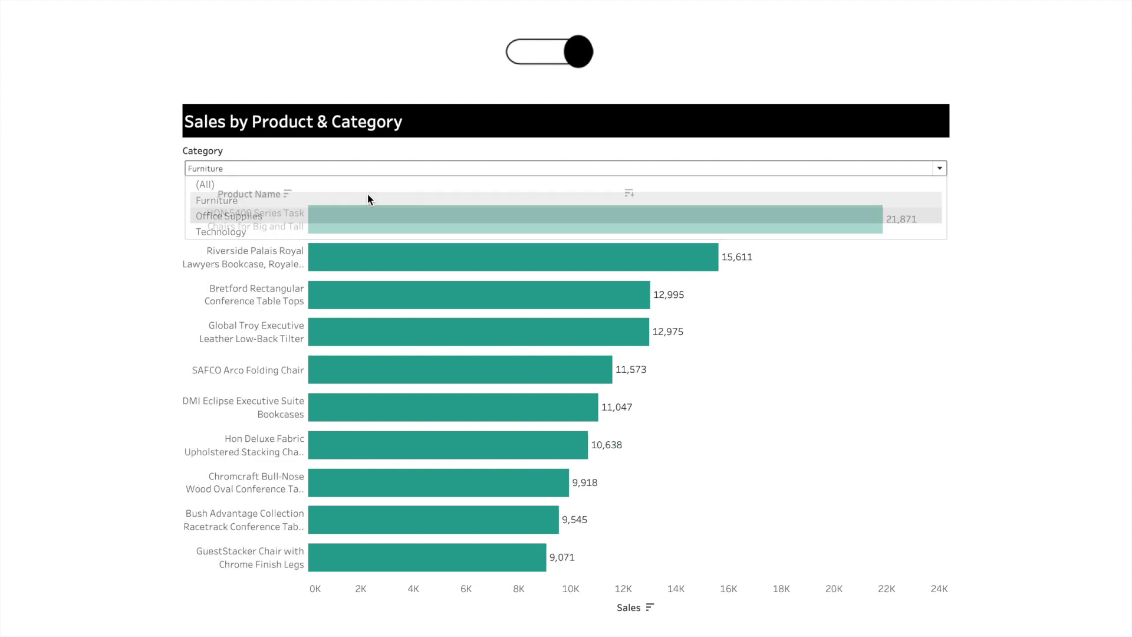